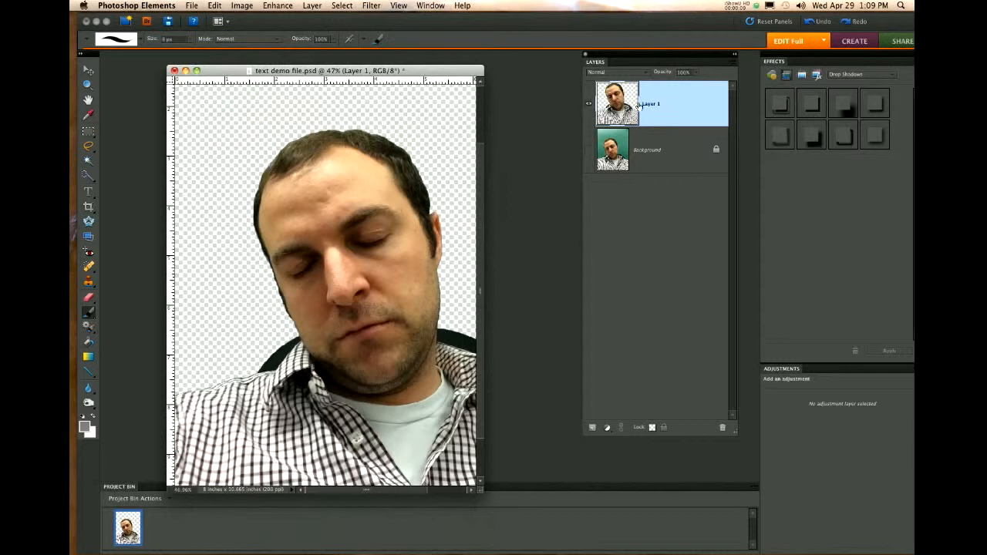
Fit the whole portrait in a wider document window and compare it with the Background layer shown and hidden.
drag(483, 494, 519, 475)
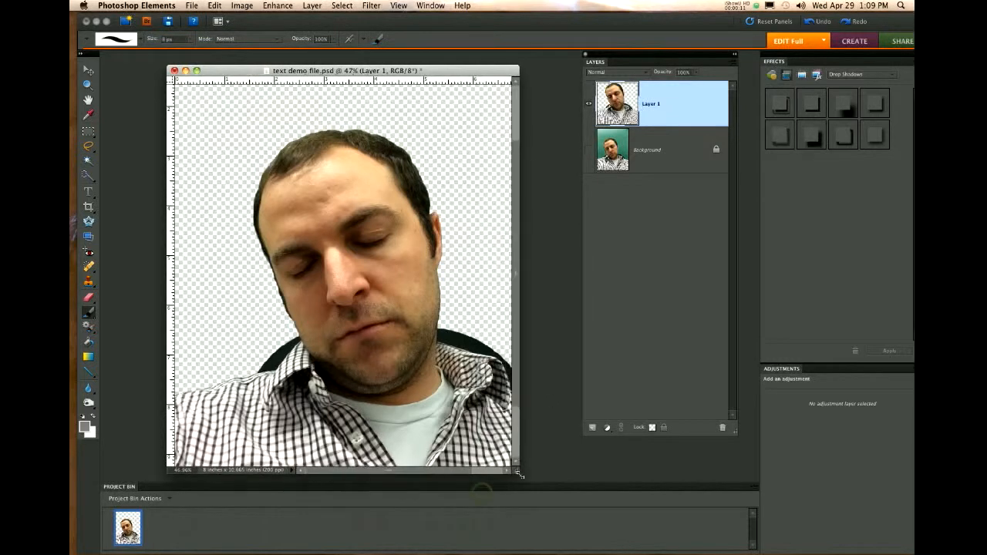
key(super+0)
scroll(388, 309, down, 2)
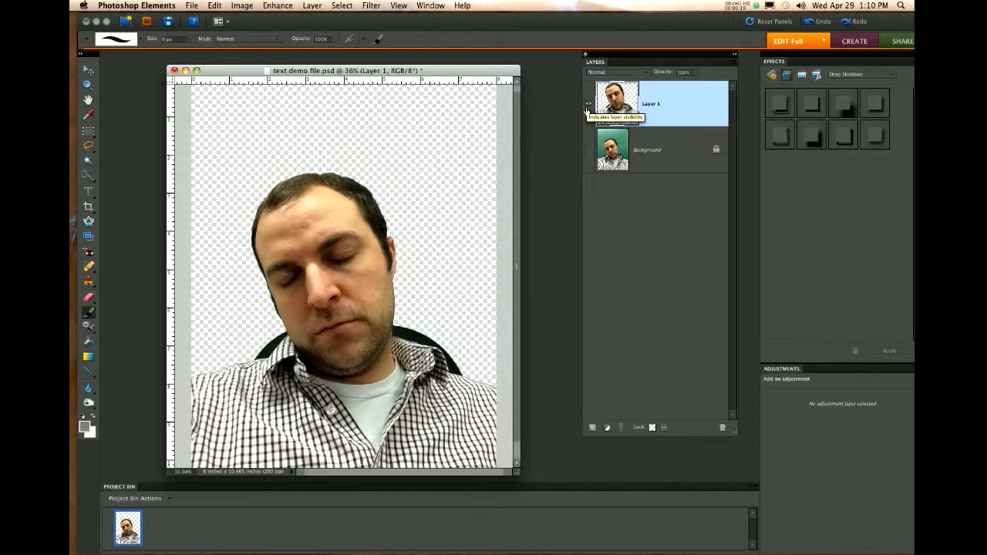
click(589, 149)
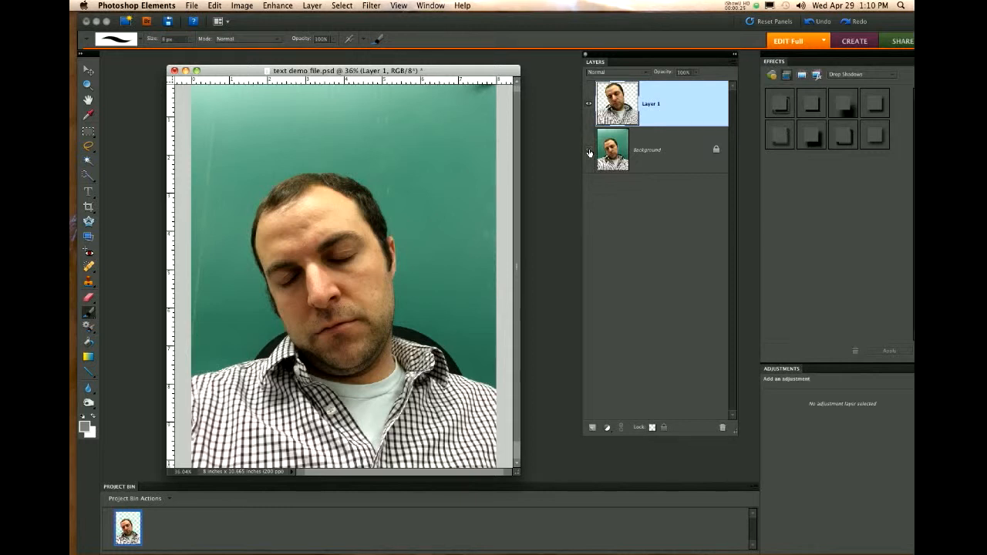
click(590, 149)
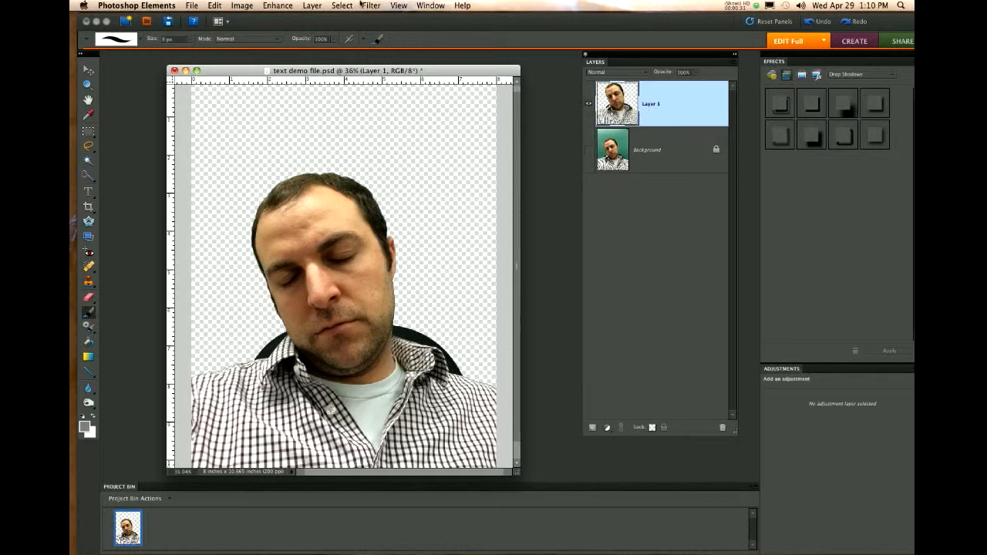
Apply a Levels adjustment to Layer 1 with input levels of 77, 4.67 and 130 for a high-contrast look.
click(311, 5)
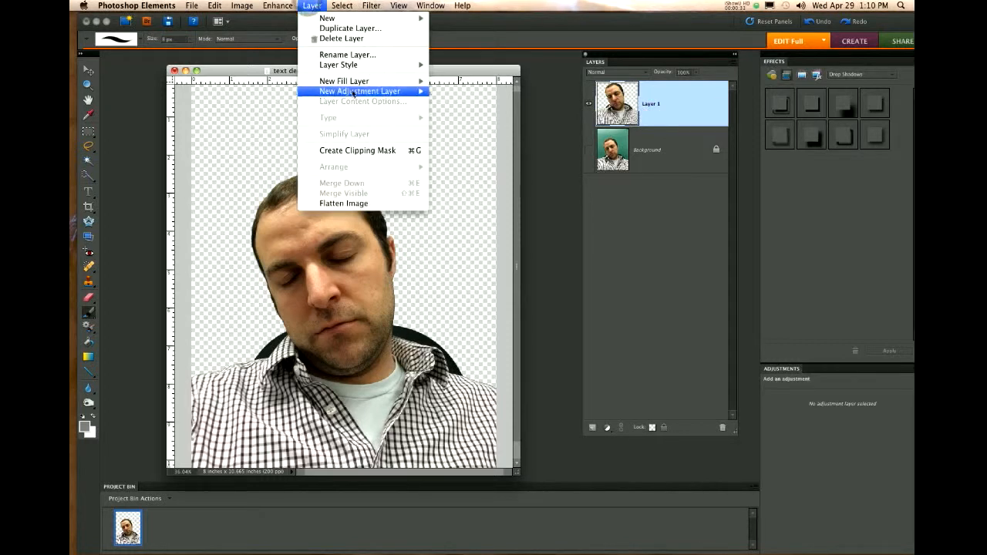
mouse_move(293, 6)
mouse_move(325, 95)
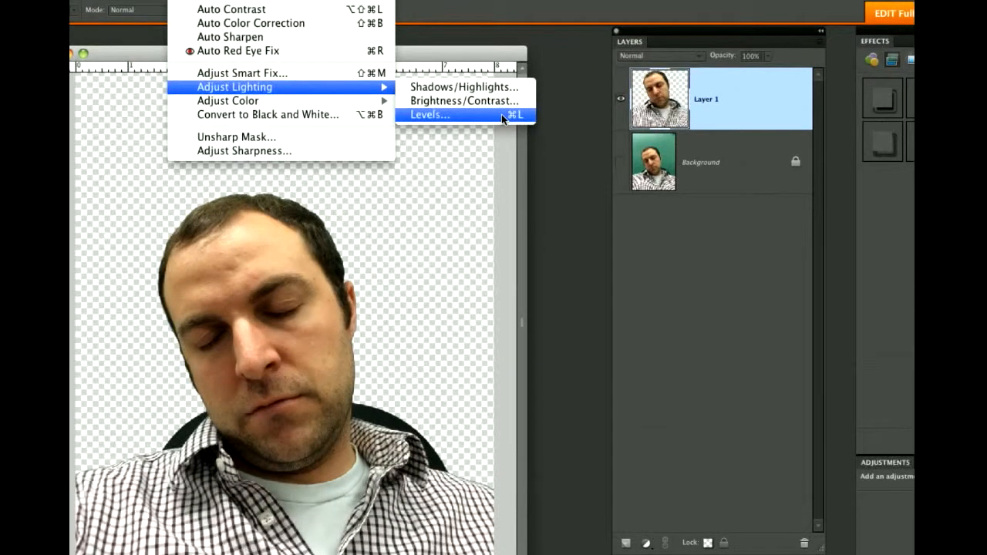
click(515, 118)
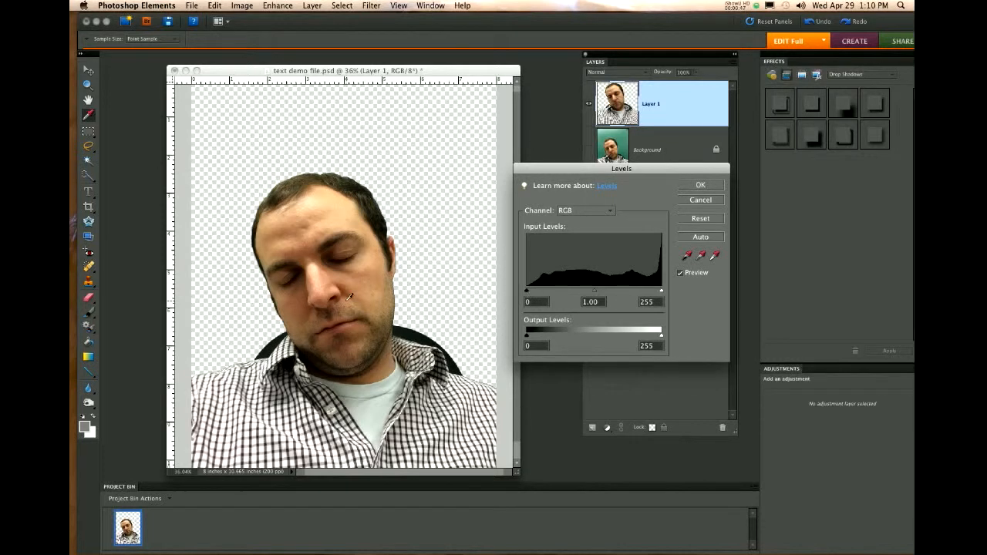
drag(334, 73, 331, 66)
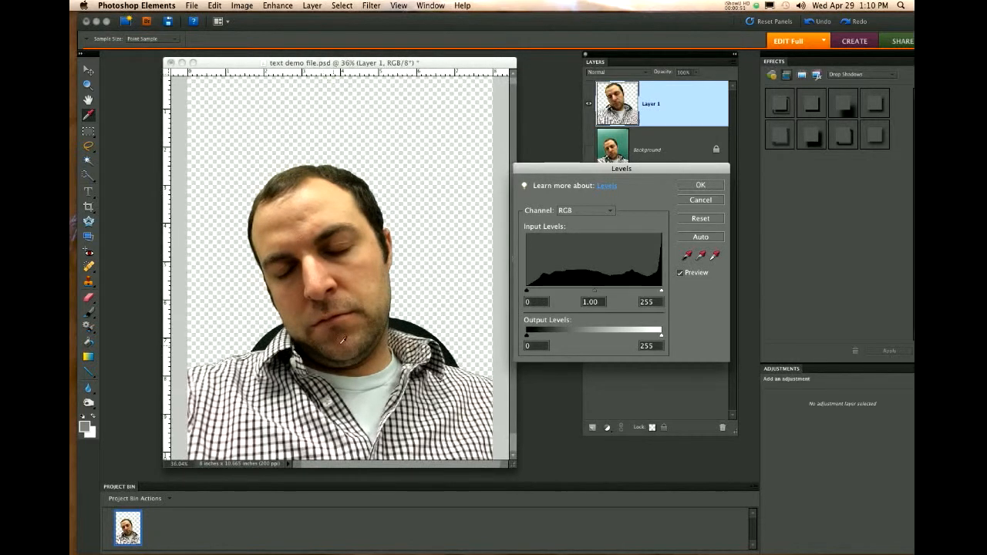
drag(661, 293, 595, 290)
drag(527, 291, 568, 292)
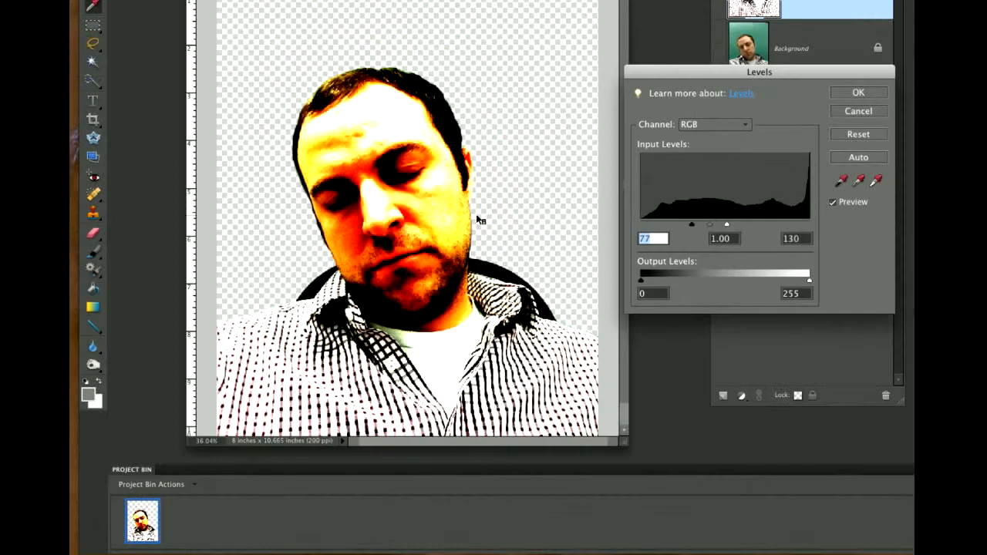
drag(709, 224, 692, 224)
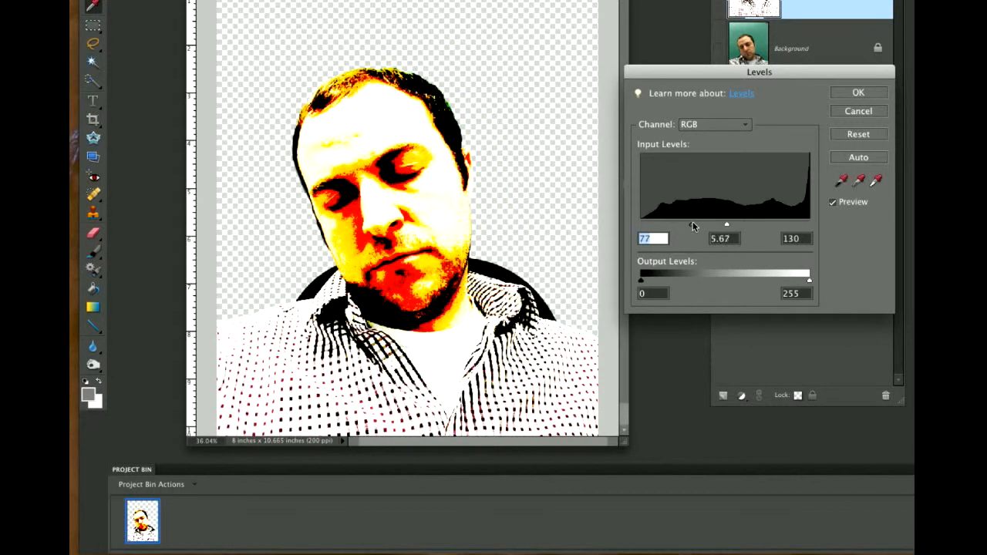
key(Tab)
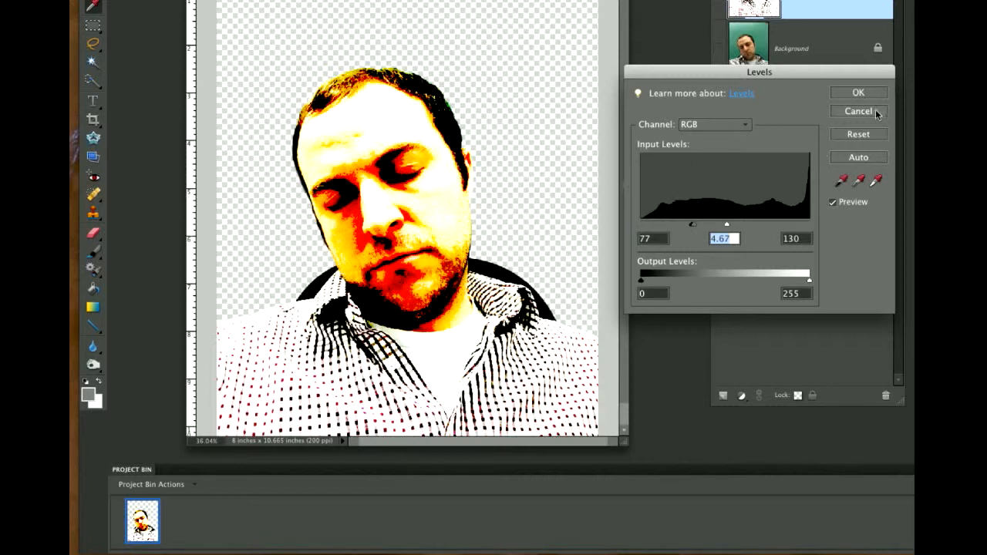
click(861, 92)
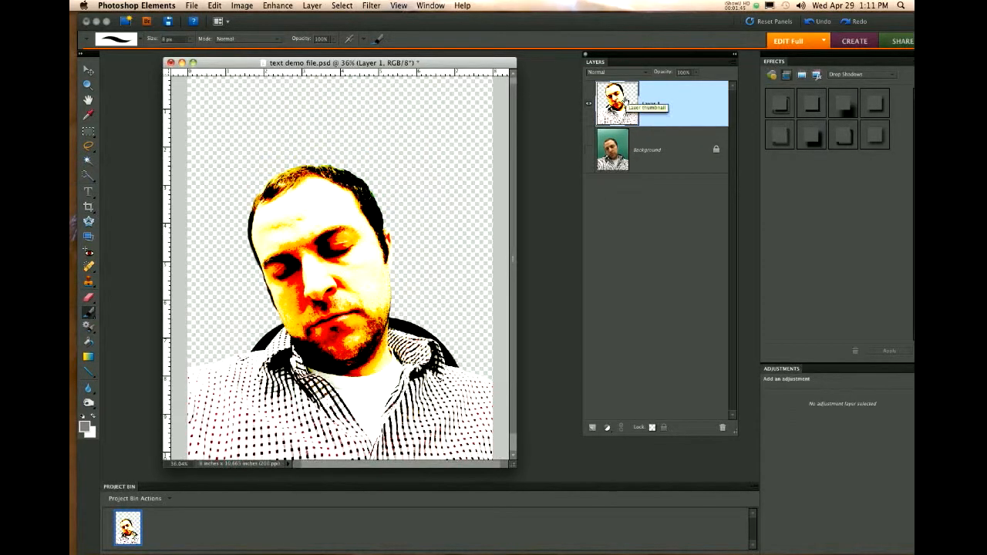
Select the black areas of Layer 1, hide that layer, fill the selection with black on a new layer and deselect.
key(w)
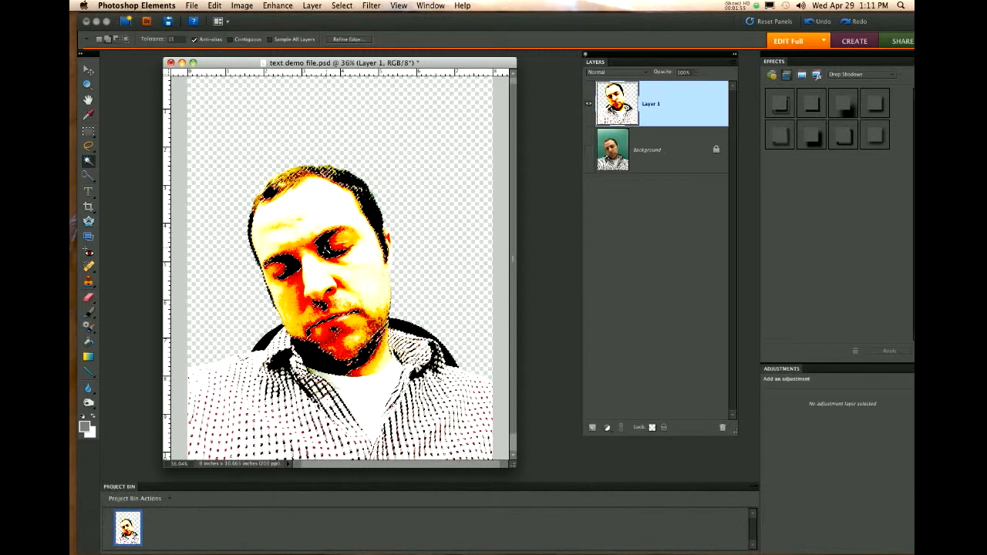
click(592, 428)
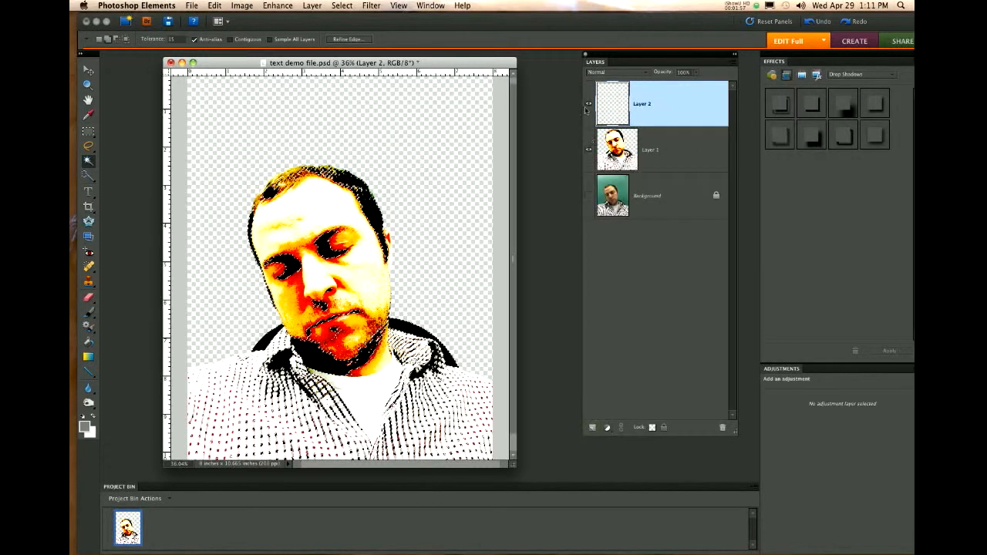
click(588, 150)
key(k)
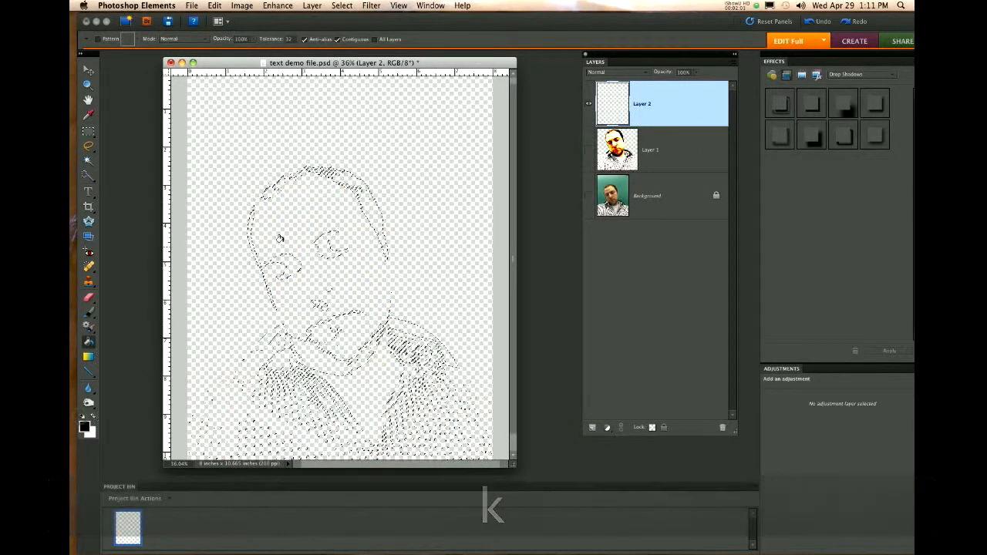
click(321, 245)
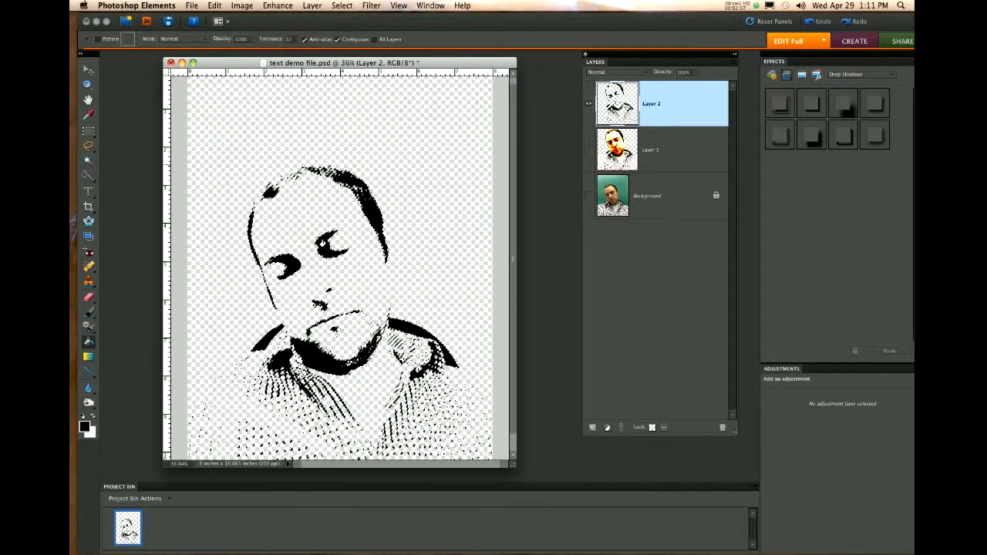
key(super+d)
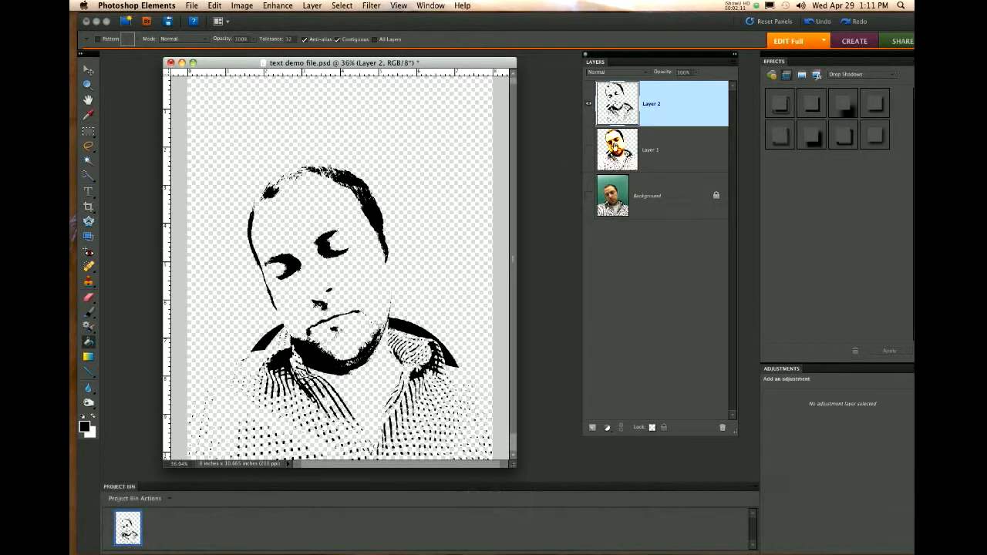
Undo the black-filled layer, its selection and the Levels adjustment on Layer 1.
click(644, 149)
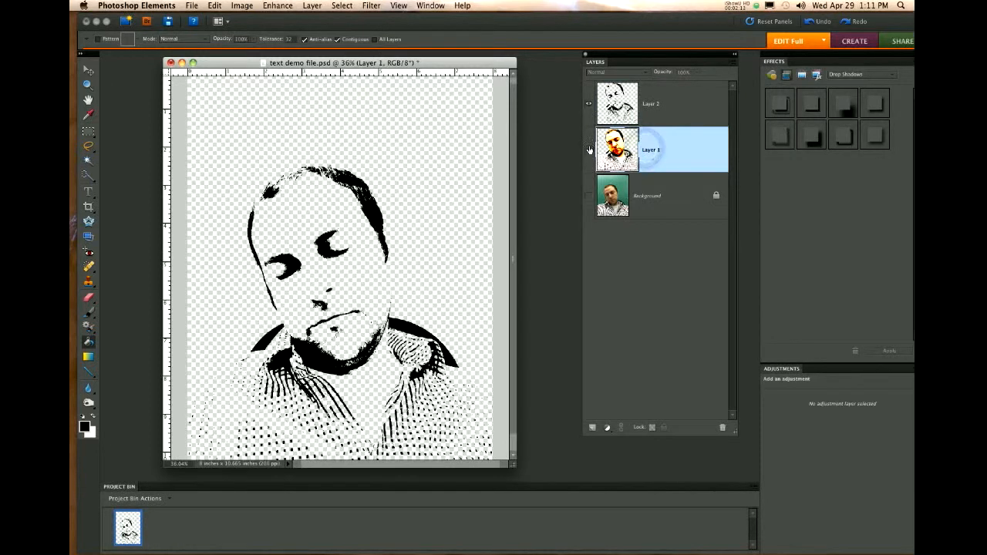
key(super+z)
key(super+z)
key(super+z)
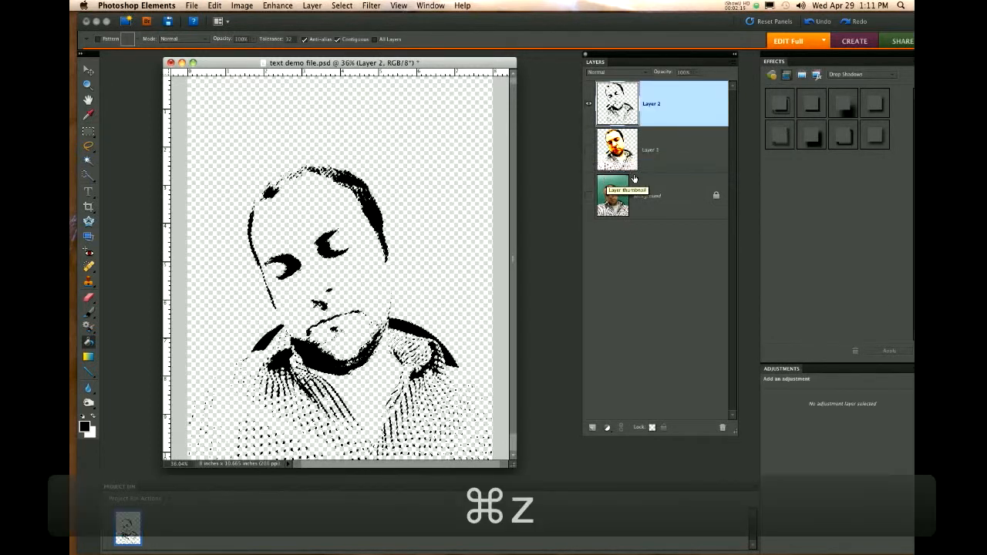
key(super+z)
key(super+z)
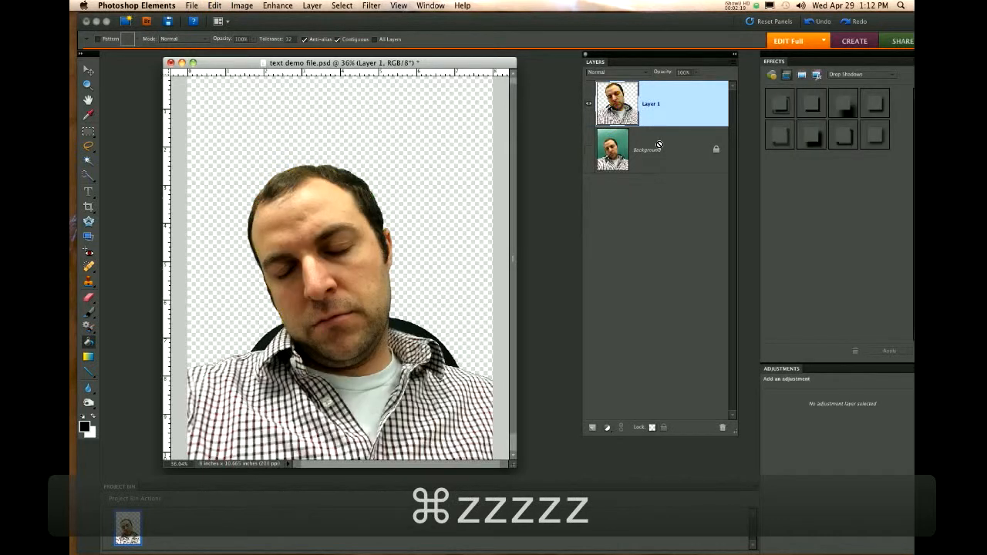
Duplicate Layer 1 twice and hide Layer 1 and Layer 1 copy.
key(super+j)
key(super+j)
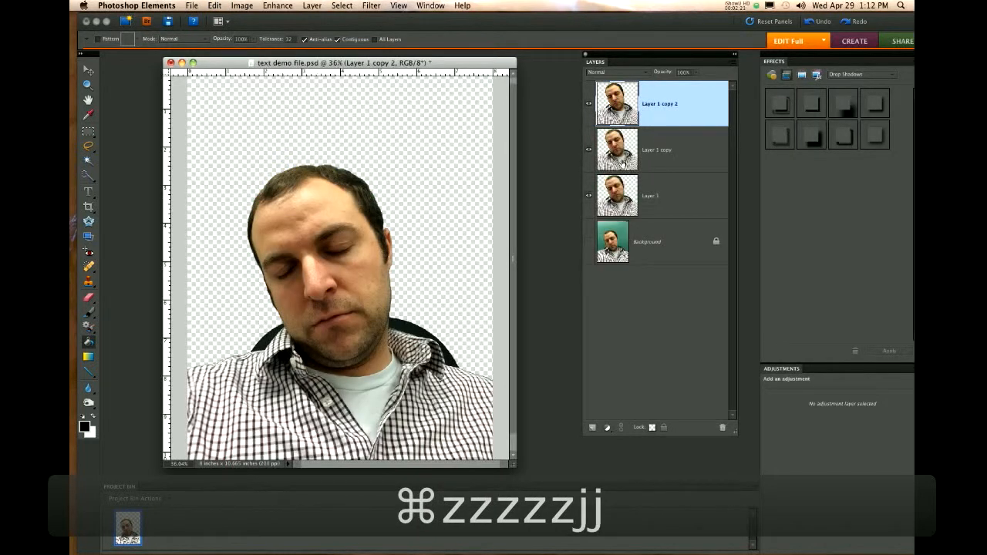
click(590, 198)
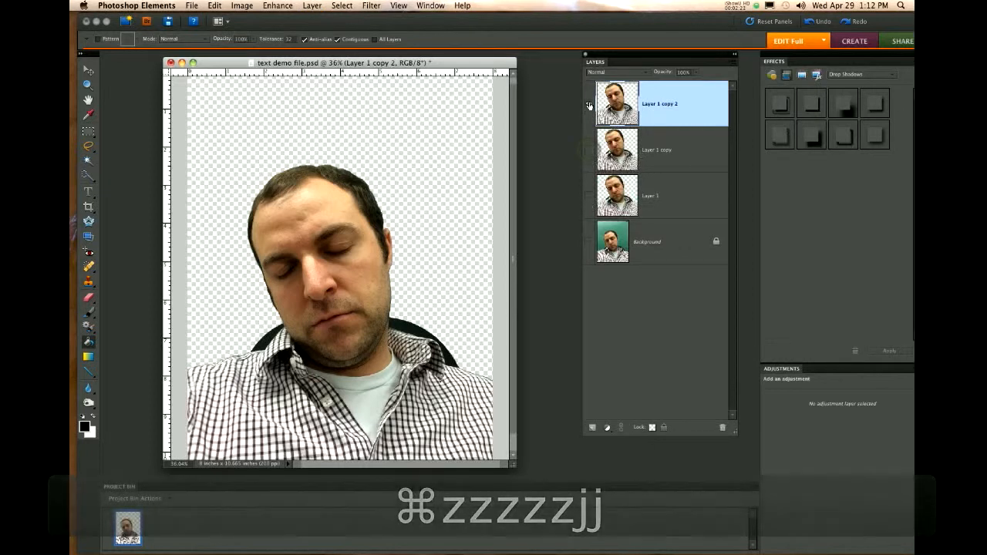
Apply Levels to Layer 1 copy 2, raising the shadow input to about 93 and strongly lowering the highlight input.
key(super+l)
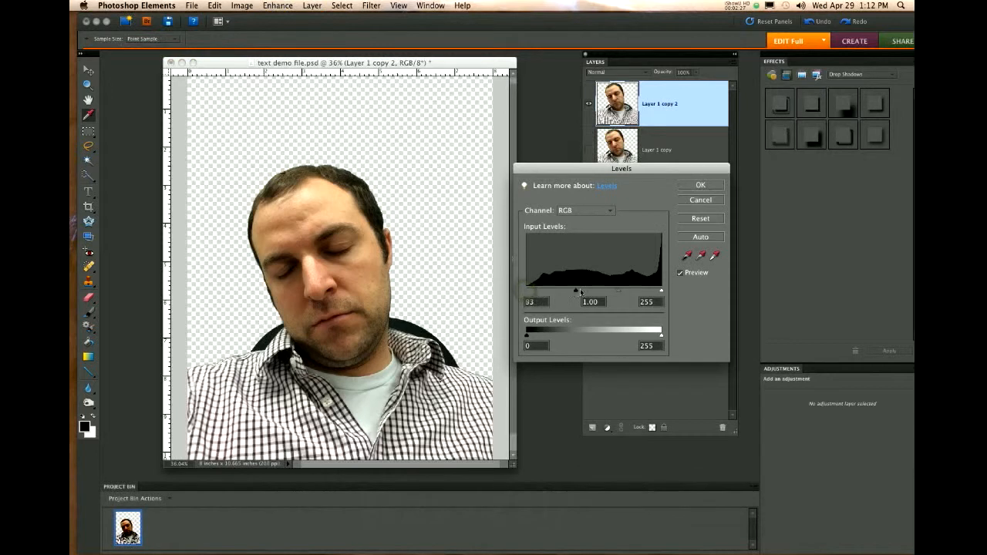
drag(526, 291, 575, 291)
drag(662, 293, 595, 291)
click(698, 187)
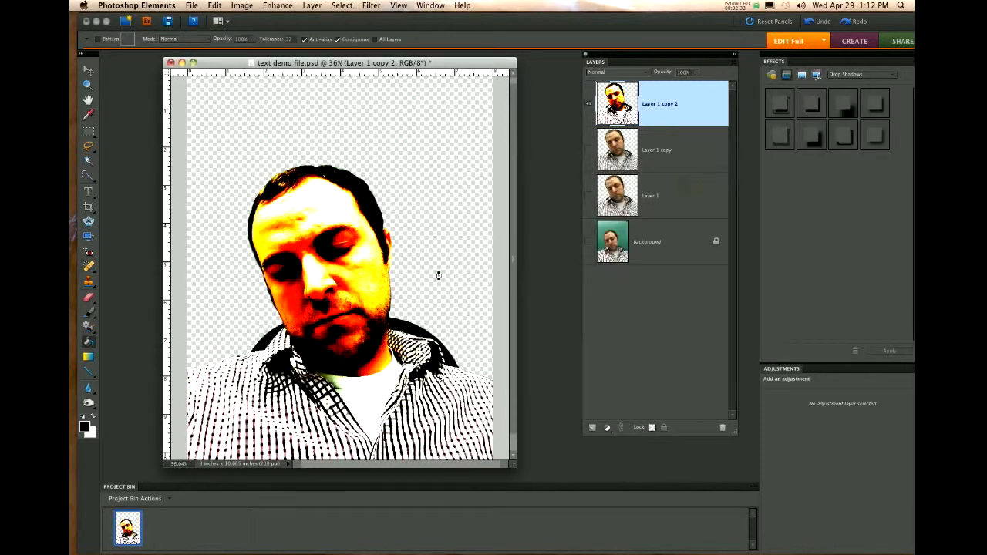
Select the black areas of Layer 1 copy 2, hide that layer, fill the selection with black on a new layer and deselect.
key(w)
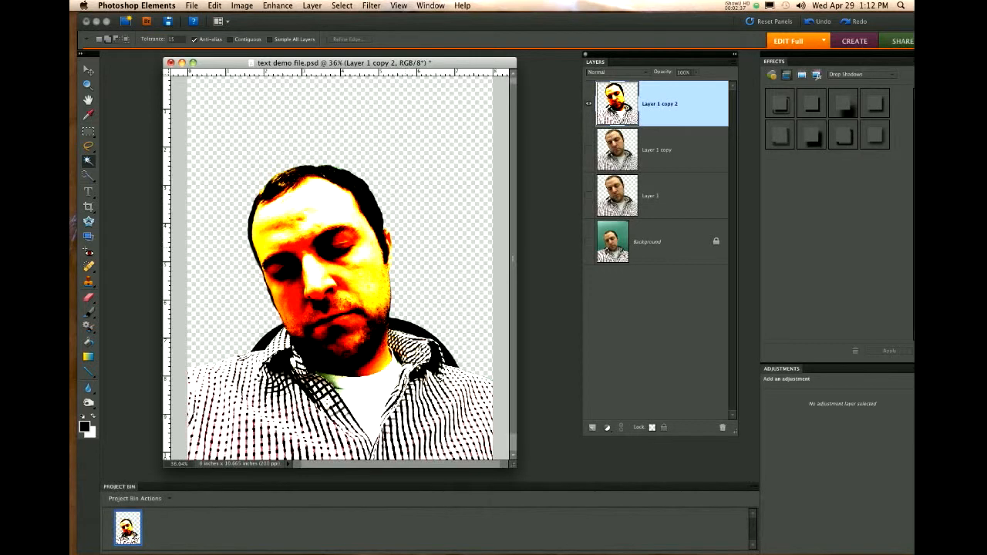
click(360, 252)
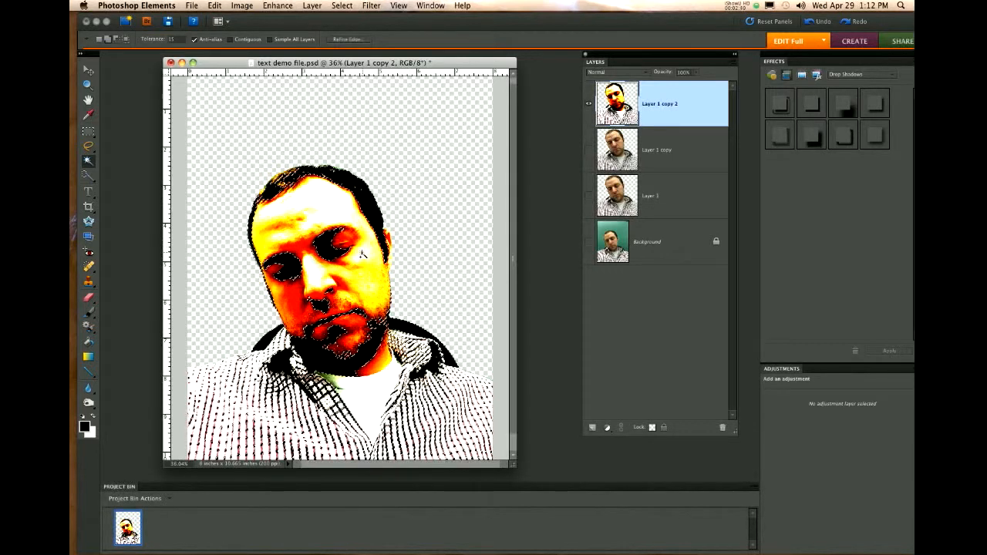
click(592, 428)
key(k)
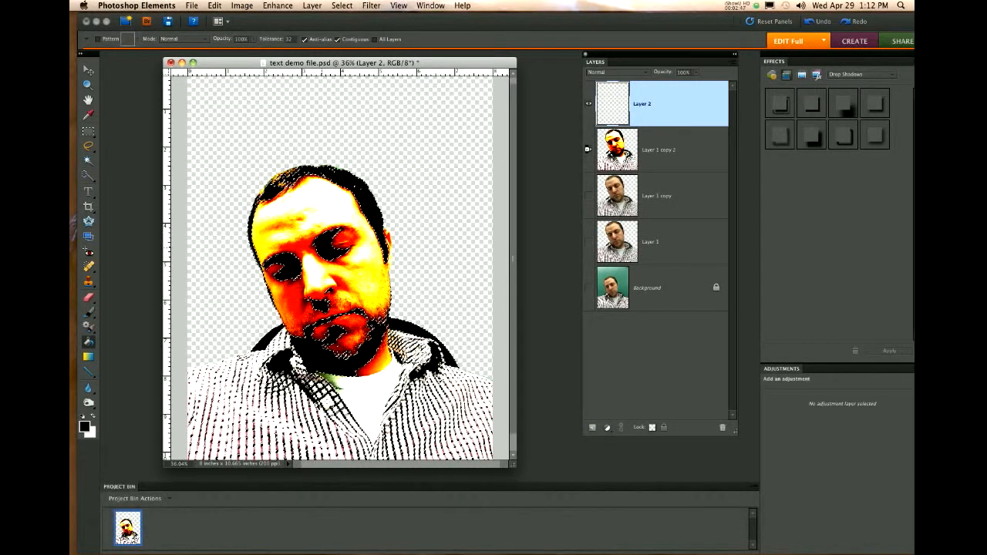
click(589, 153)
key(super+d)
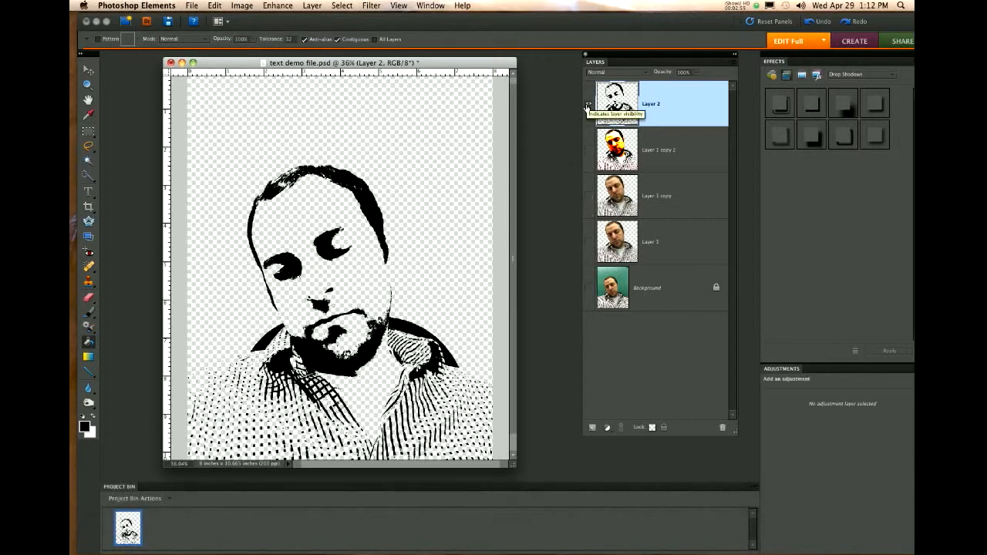
Show only Layer 1 copy and apply Levels to it with input levels of 128, 2.08 and 189.
click(586, 105)
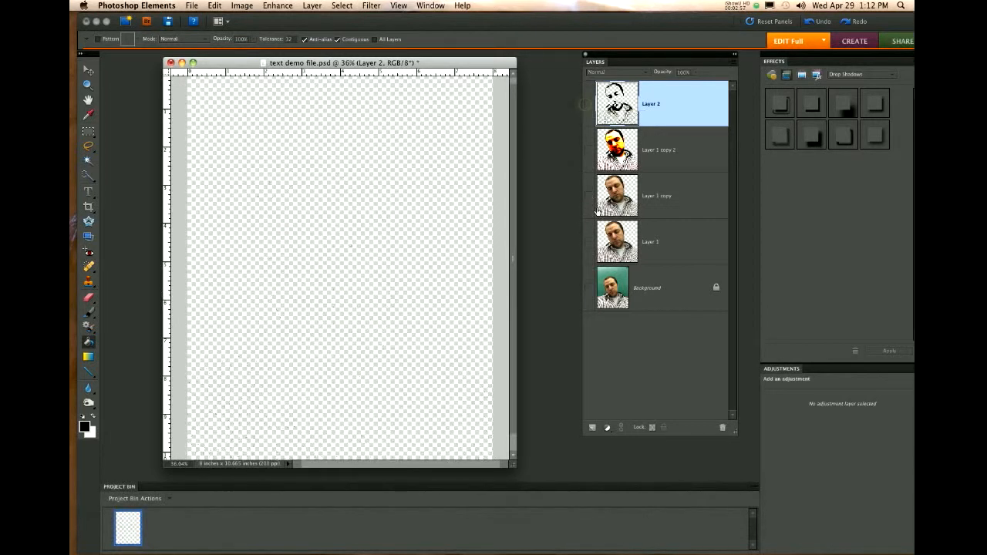
click(590, 196)
click(661, 199)
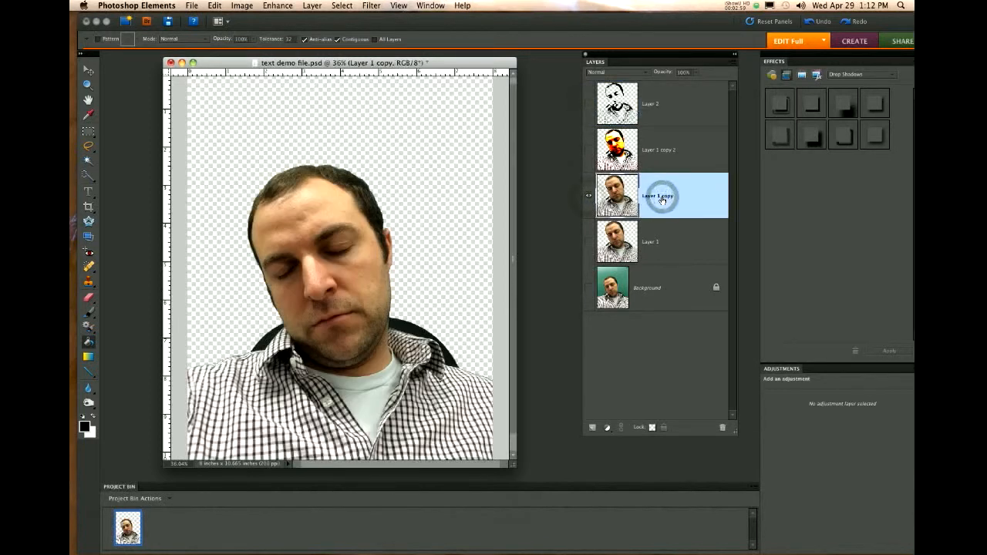
key(super+l)
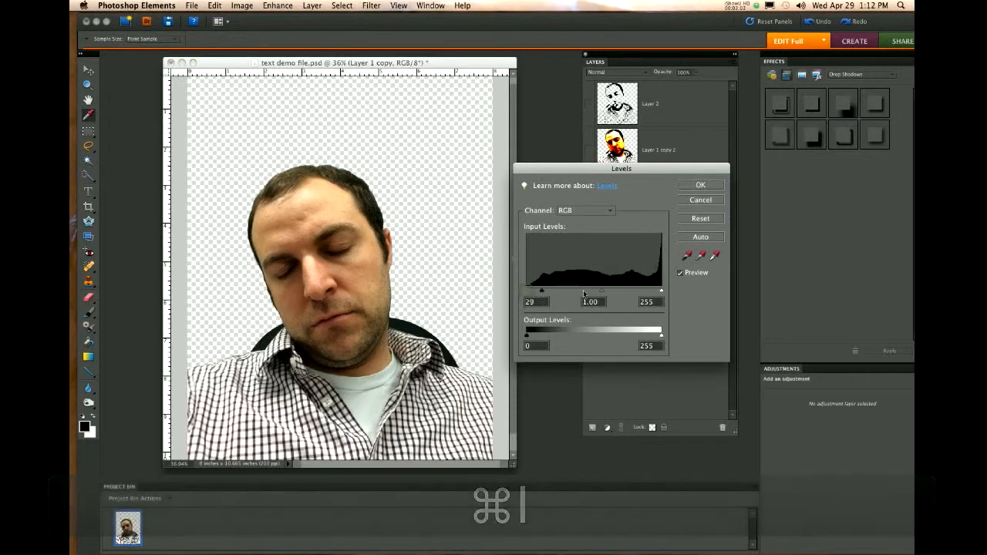
drag(529, 292, 583, 291)
drag(662, 292, 604, 292)
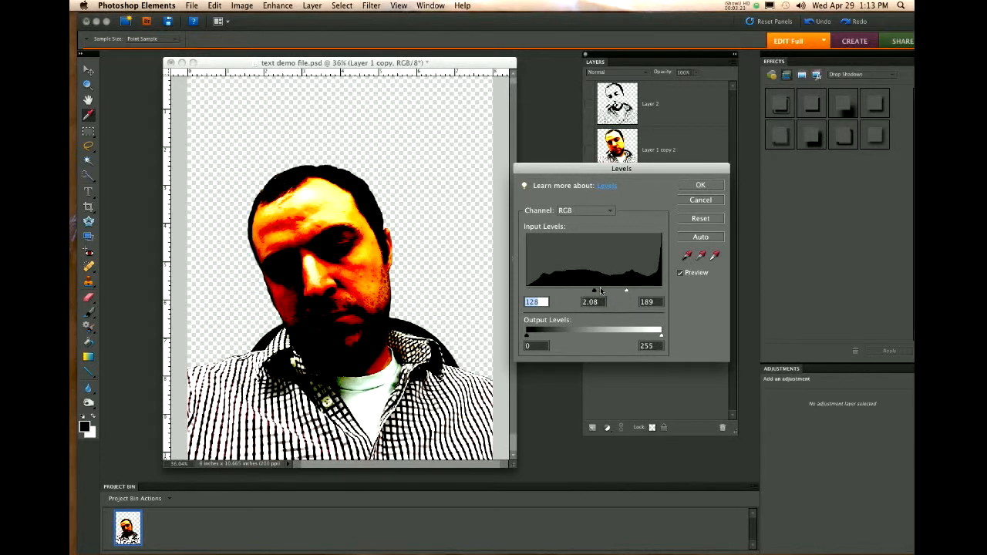
key(Tab)
click(701, 187)
Select the black areas of Layer 1 copy with the Magic Wand, add a new layer above it and hide Layer 1 copy.
key(k)
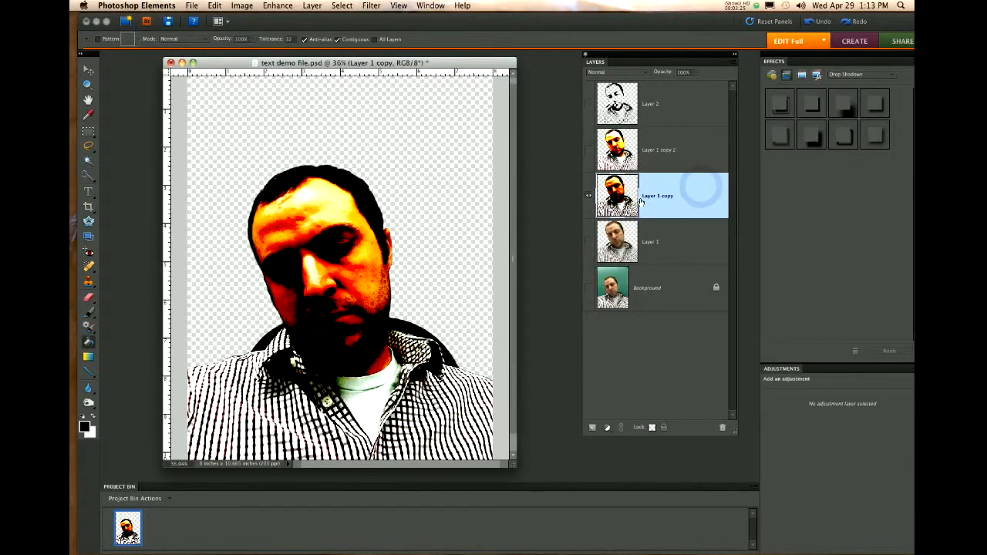
key(w)
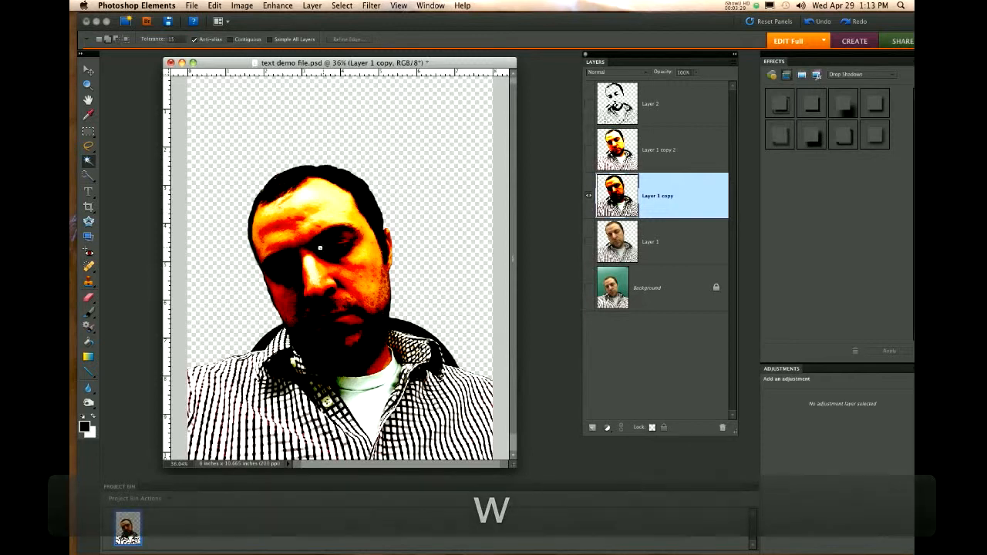
click(324, 252)
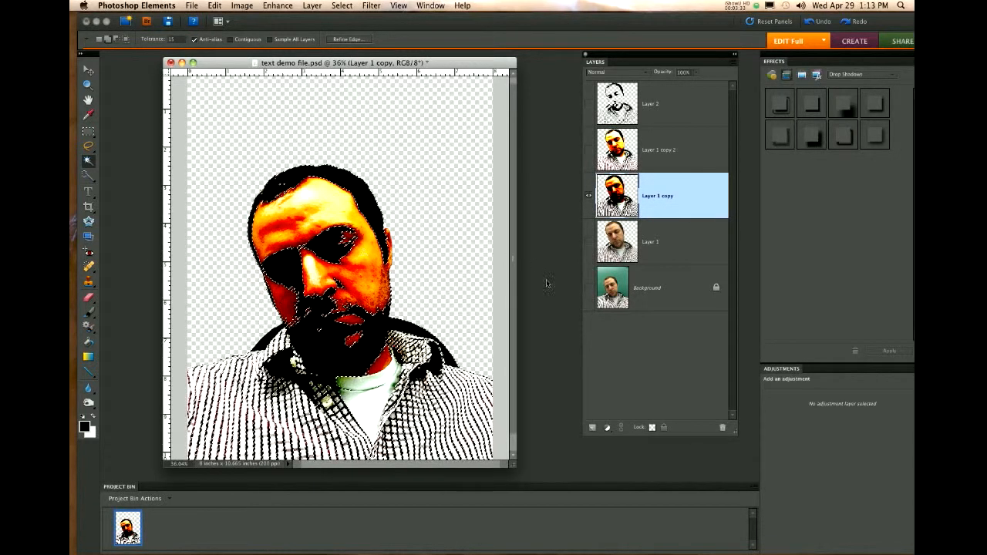
click(591, 427)
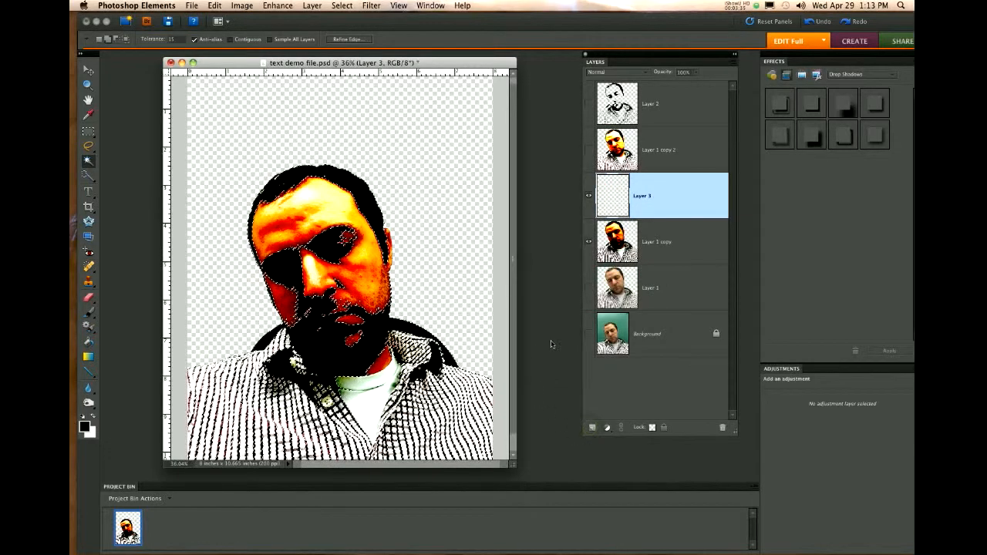
key(k)
click(586, 242)
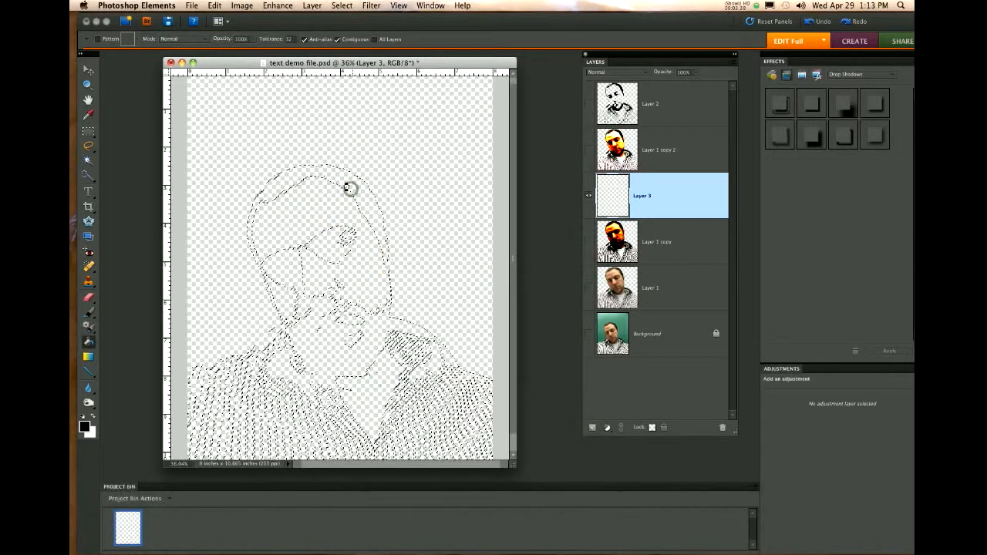
Try filling the selection with black, undo that fill and set the foreground colour to a neutral gray of about 51% brightness.
click(345, 186)
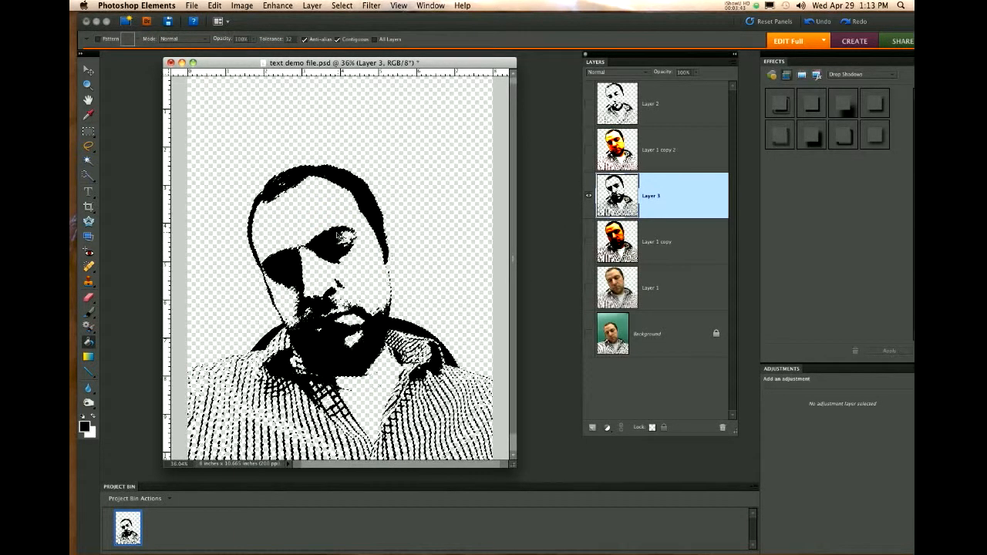
key(super+z)
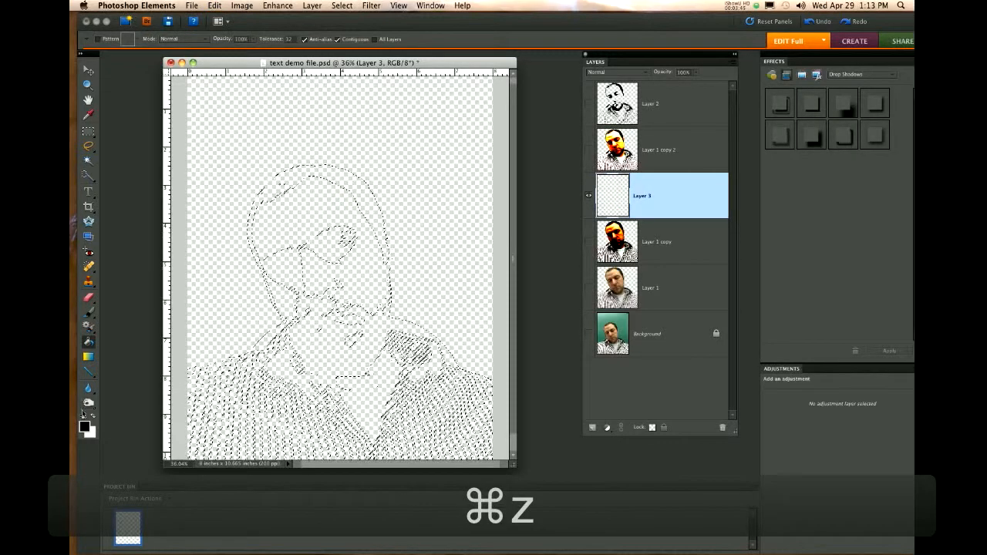
click(85, 425)
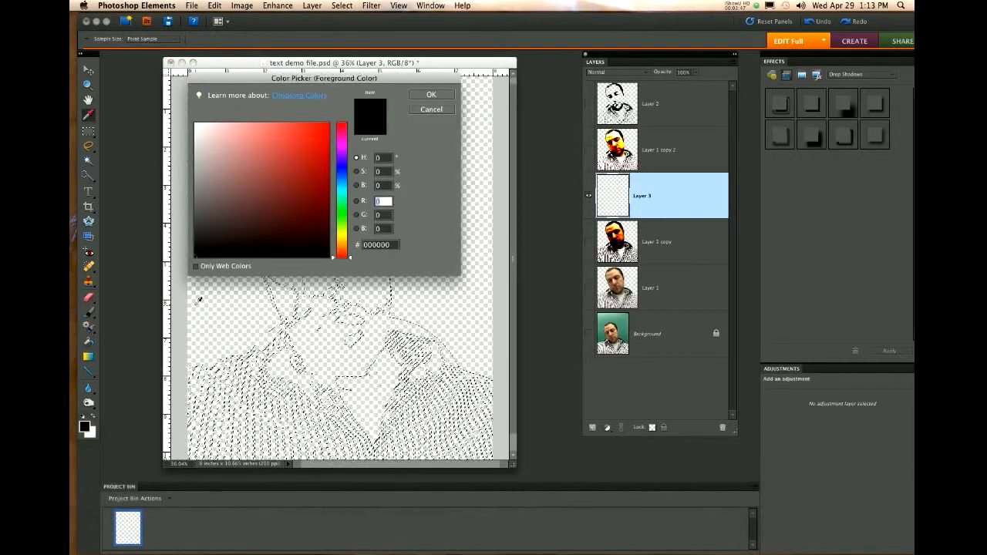
click(196, 190)
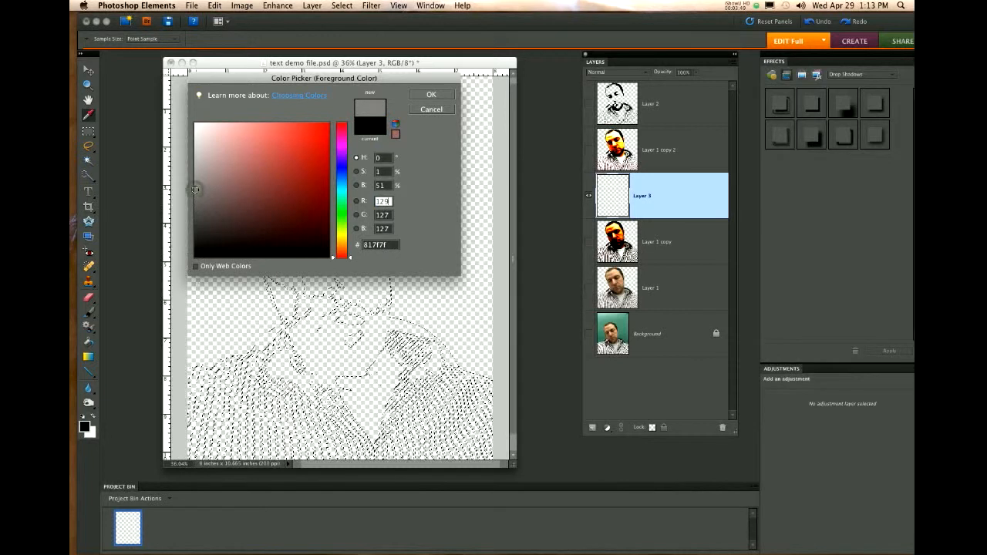
click(194, 189)
click(429, 94)
Fill the selection on Layer 3 with the mid-gray foreground colour and deselect.
key(k)
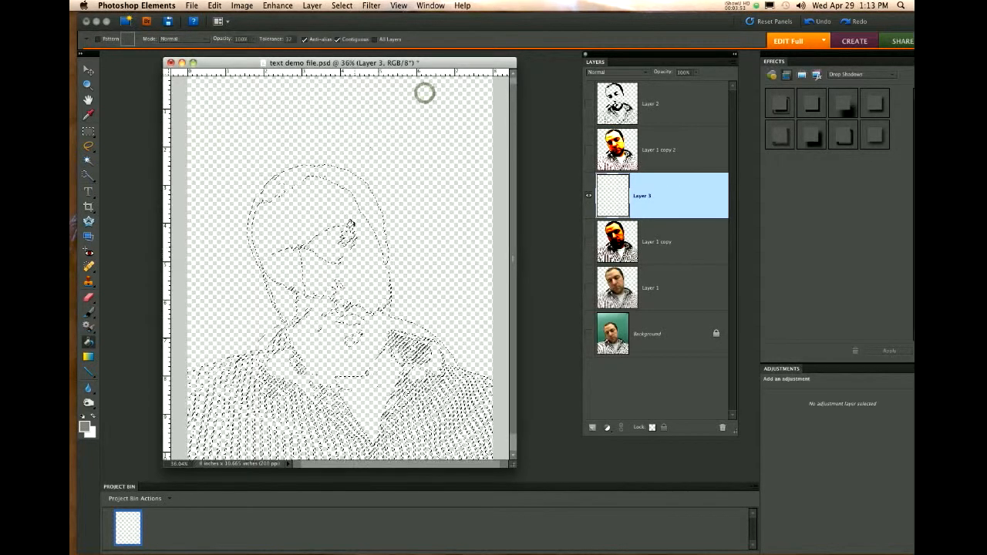
click(359, 200)
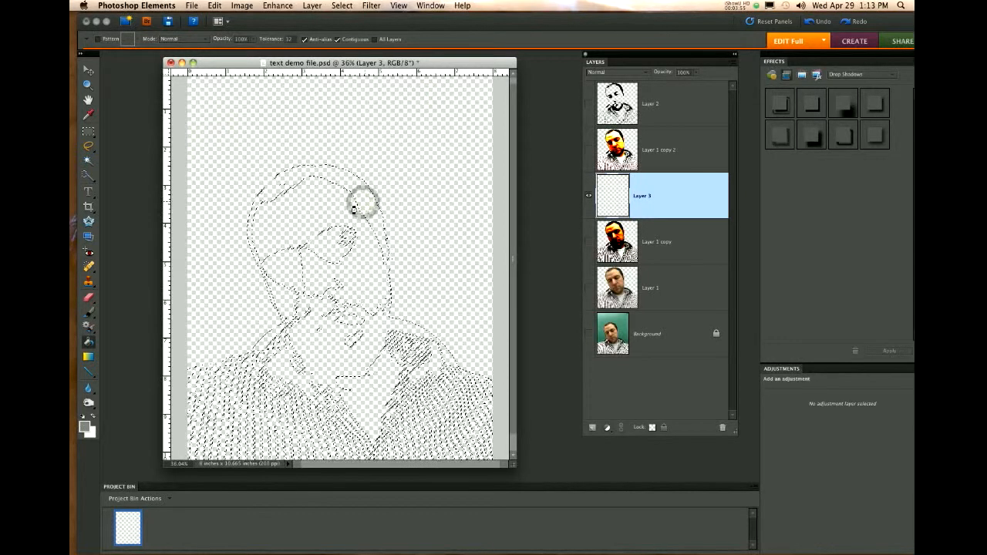
key(super+d)
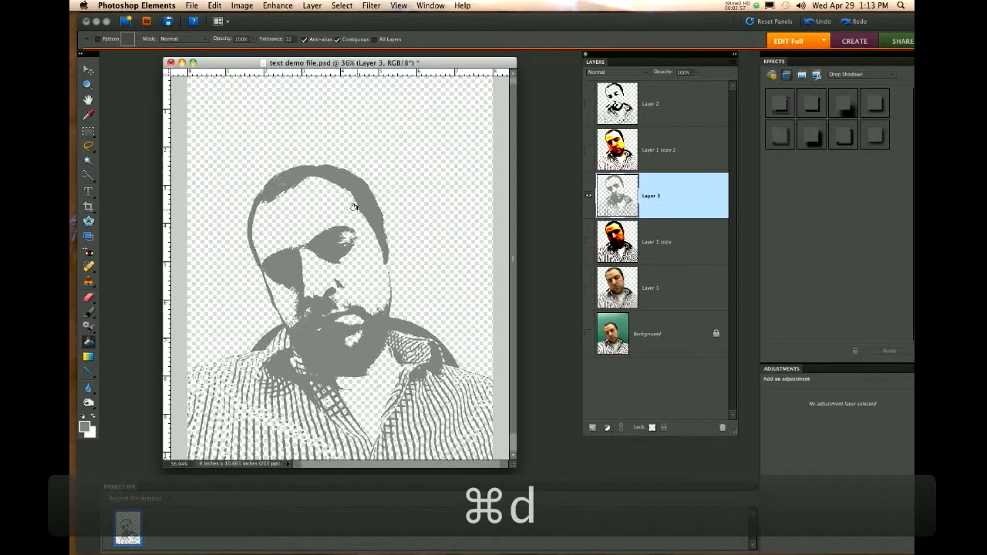
Toggle the visibility of Layer 2 to compare its black shapes with the gray Layer 3 beneath.
click(583, 104)
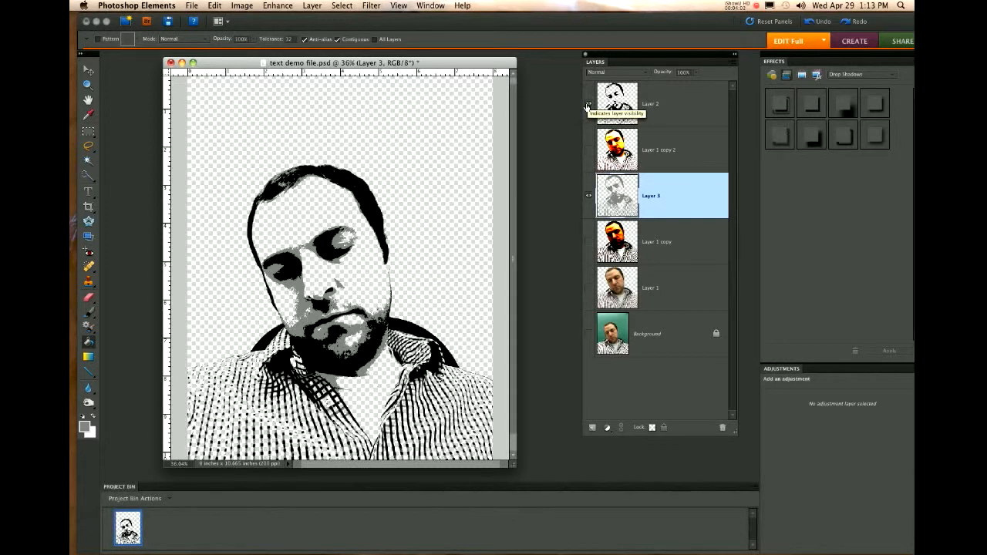
click(587, 106)
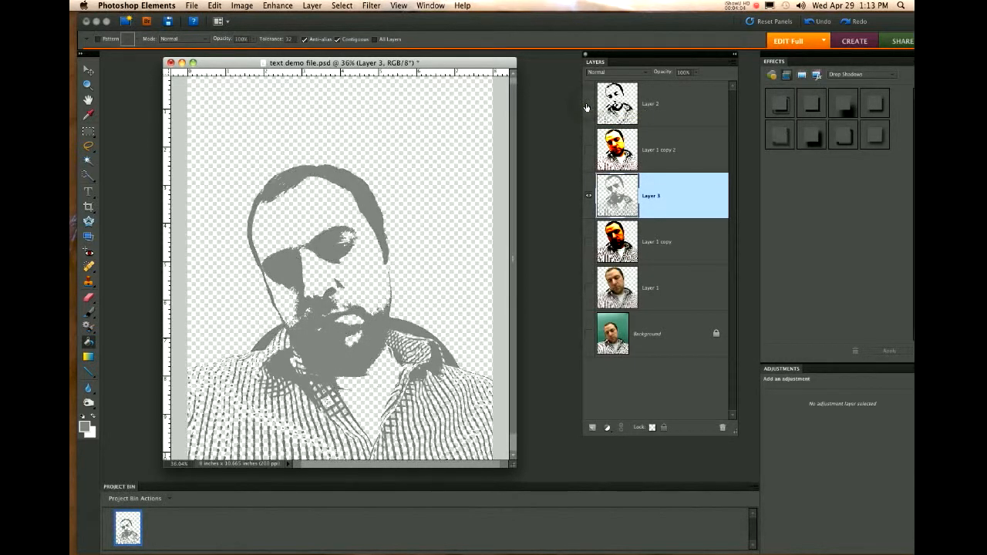
click(589, 104)
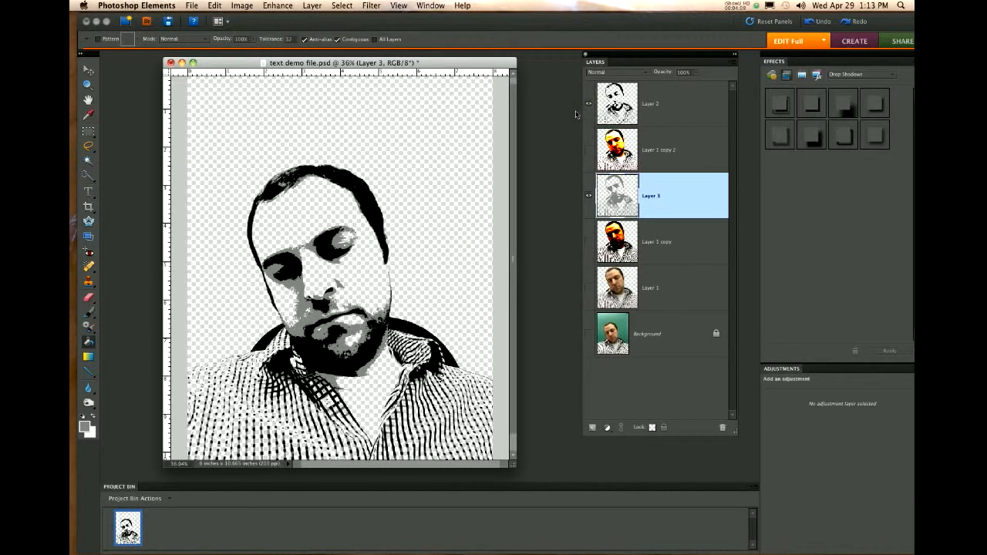
Show only Layer 1, duplicate it and hide the original.
click(587, 291)
click(589, 197)
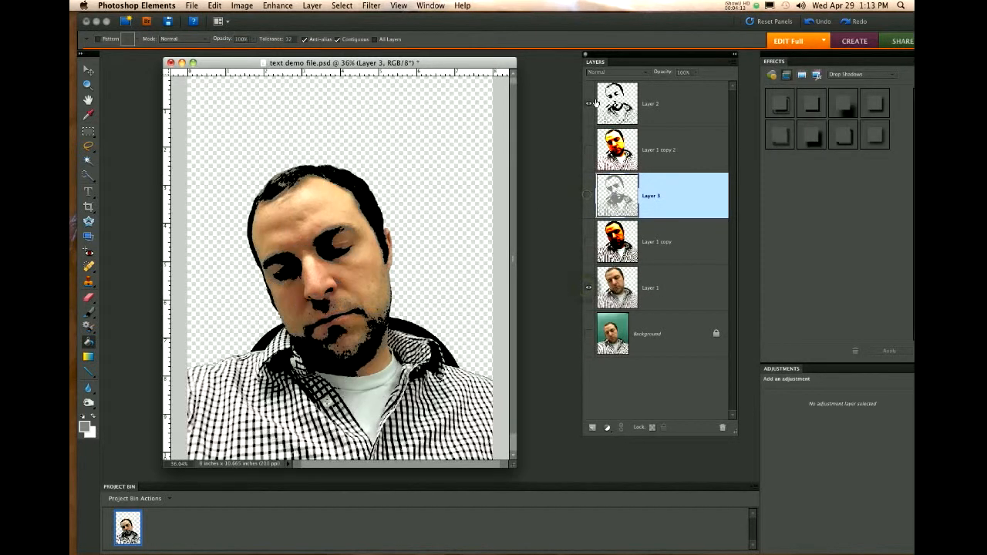
click(588, 104)
click(685, 287)
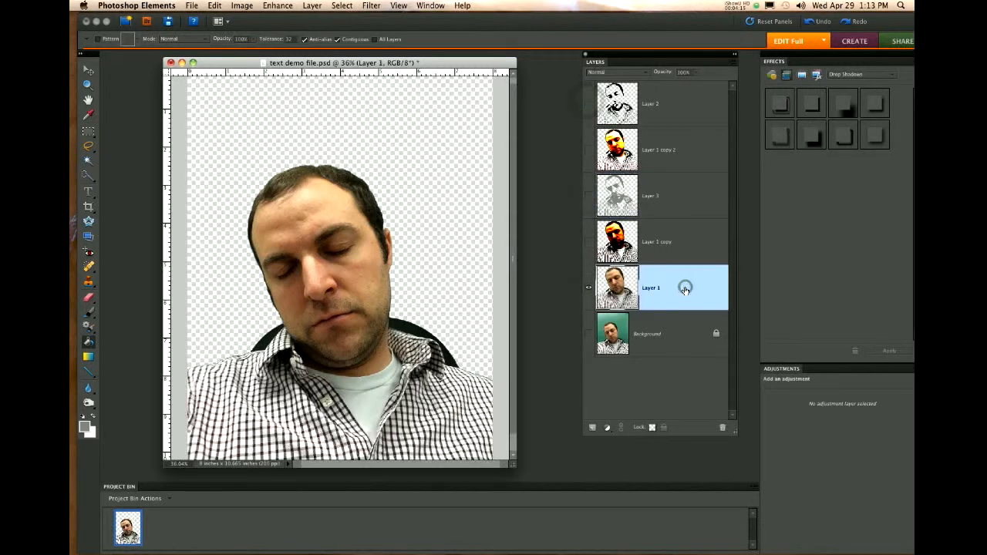
key(super+j)
click(589, 335)
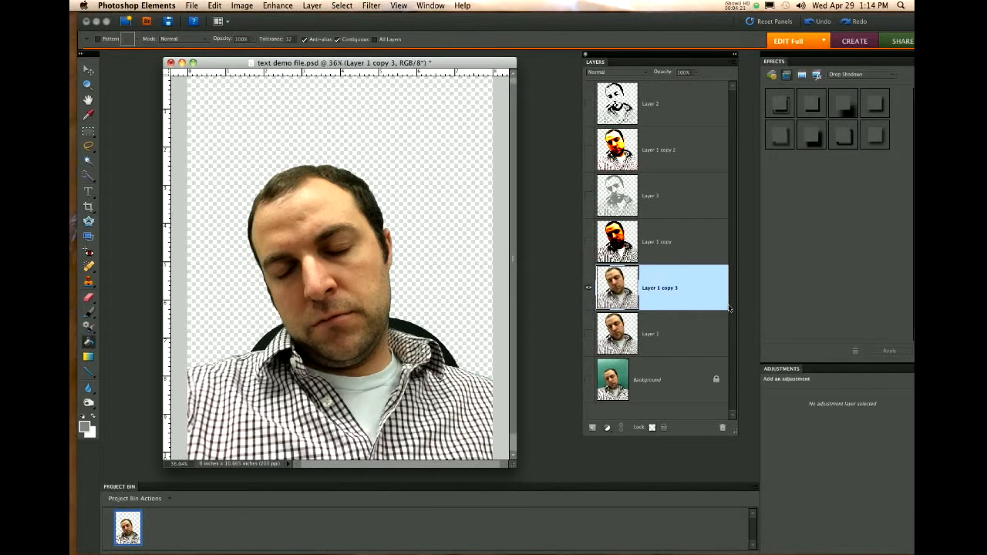
Apply Levels to Layer 1 copy 3 with input levels of 145, 0.54 and 218.
key(super+l)
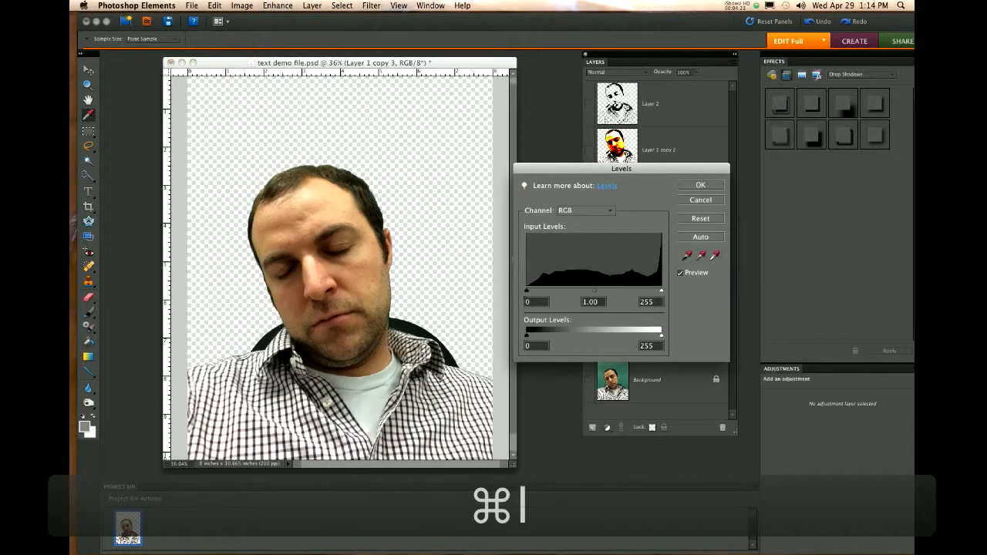
drag(526, 291, 631, 293)
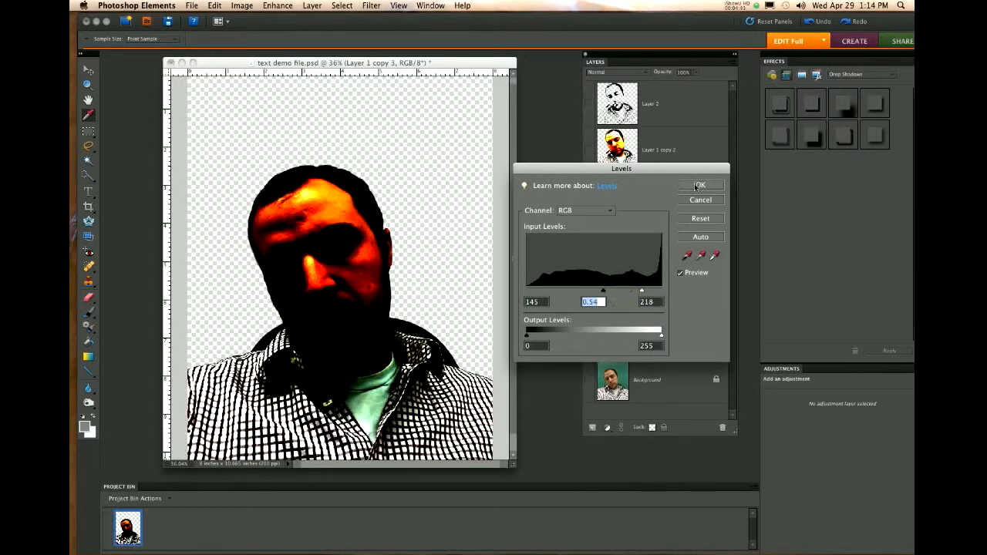
click(696, 187)
Select the black areas of Layer 1 copy 3 with the Magic Wand and add a new layer above it.
key(k)
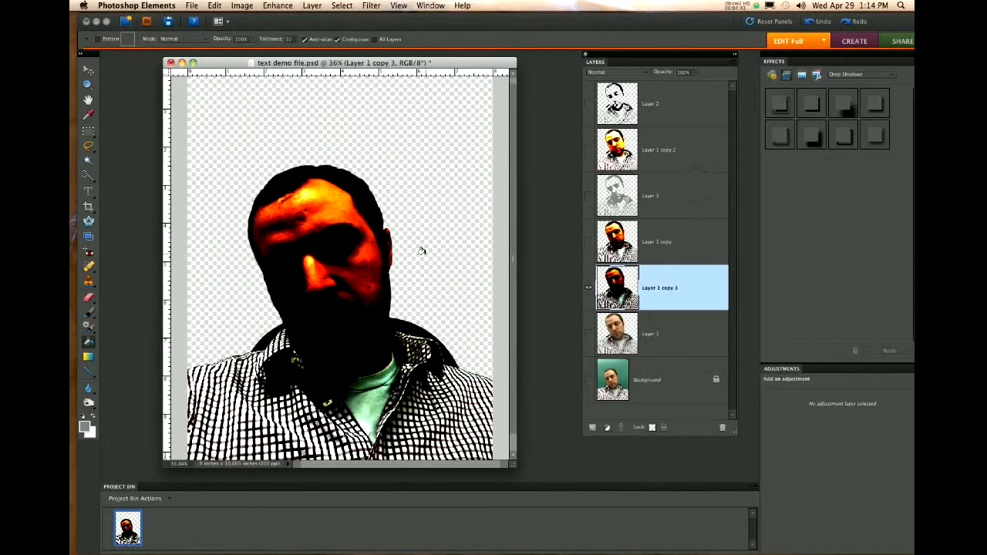
key(w)
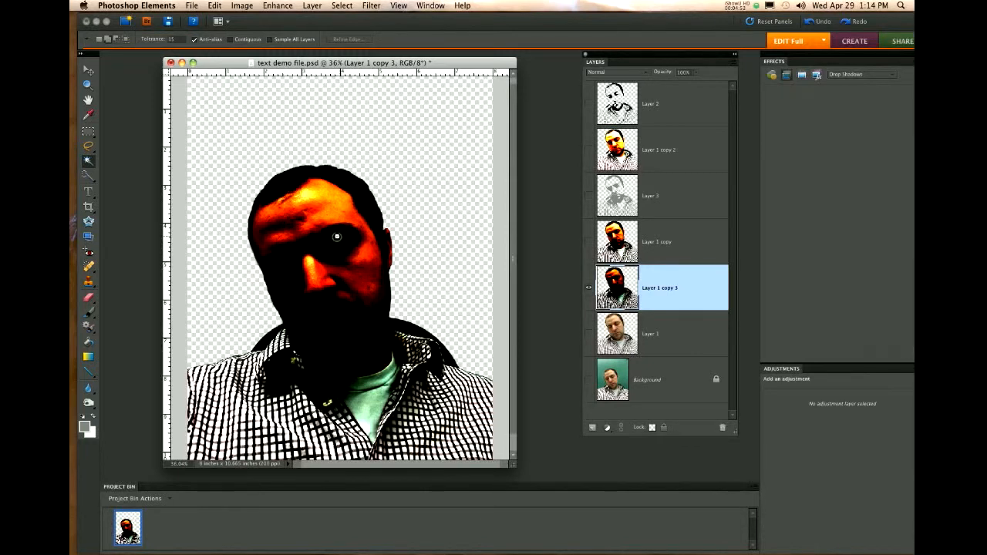
click(339, 237)
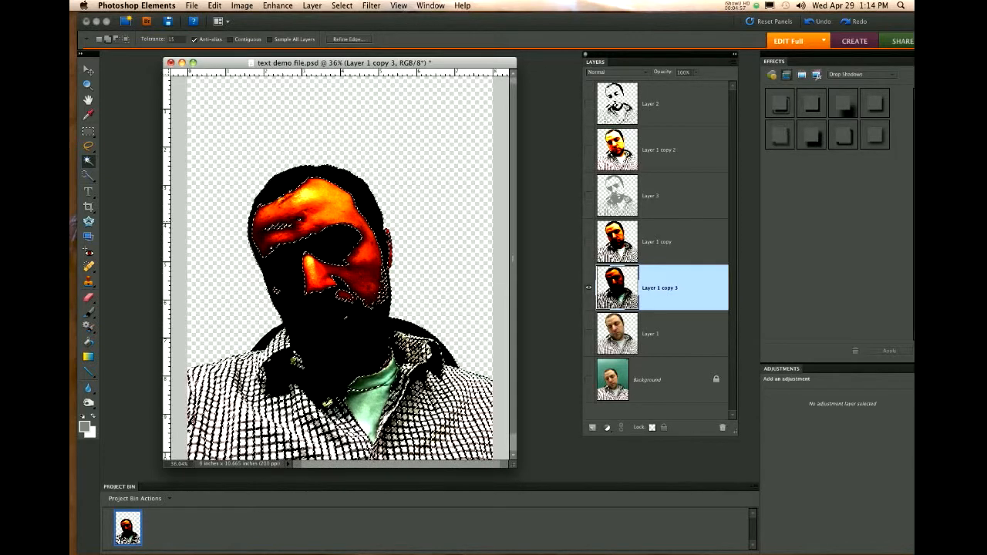
click(592, 427)
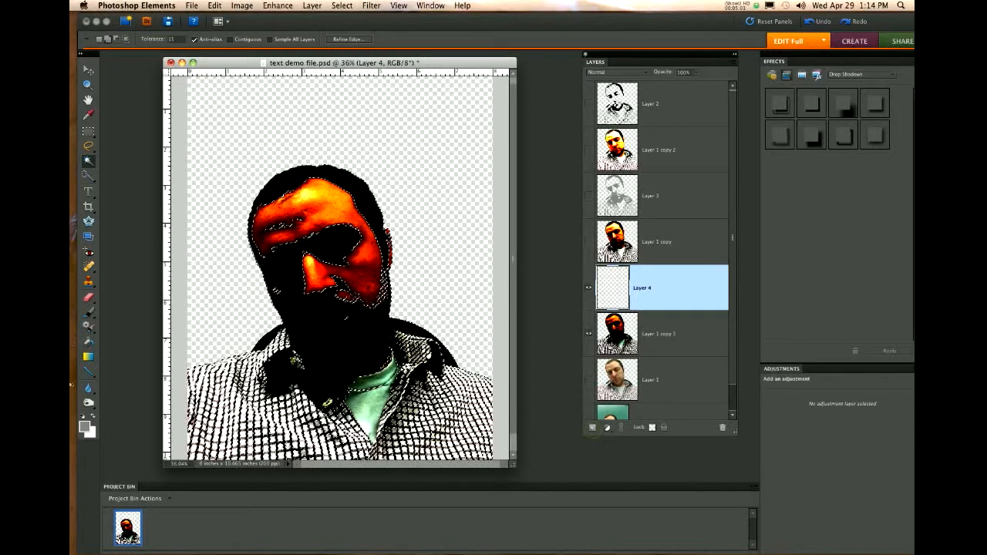
Fill the selection on Layer 4 with a light gray foreground colour, hide Layer 1 copy 3 and deselect.
click(84, 426)
drag(199, 152, 195, 155)
click(421, 95)
key(k)
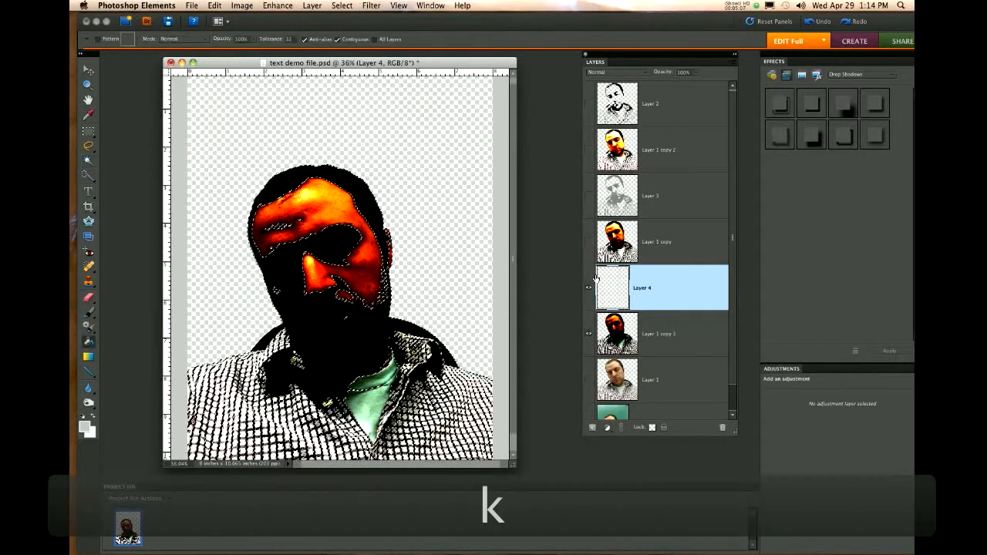
click(331, 242)
key(super+d)
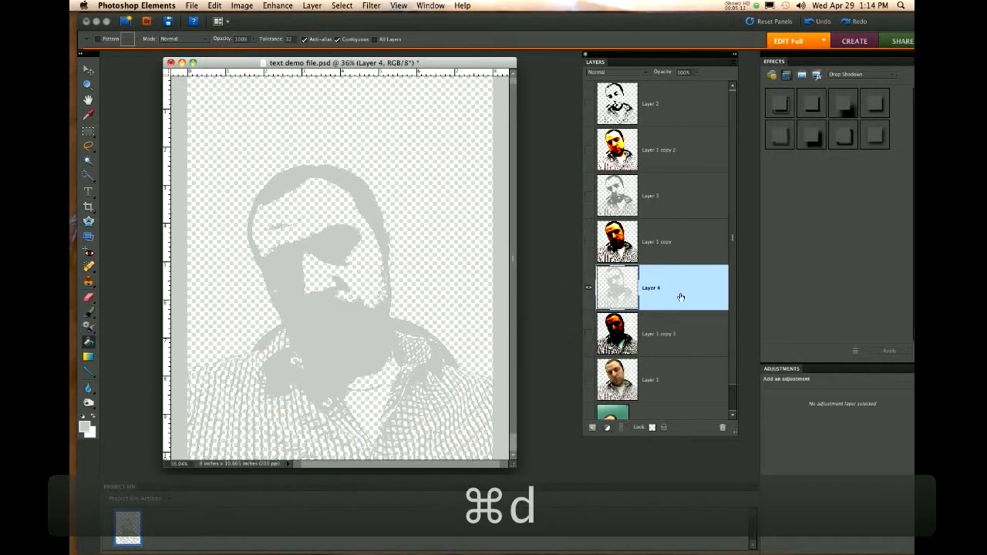
Stack Layer 4 directly under Layer 3 with Layer 1 copy 2 below them, and show Layers 3 and 2.
drag(661, 296, 660, 219)
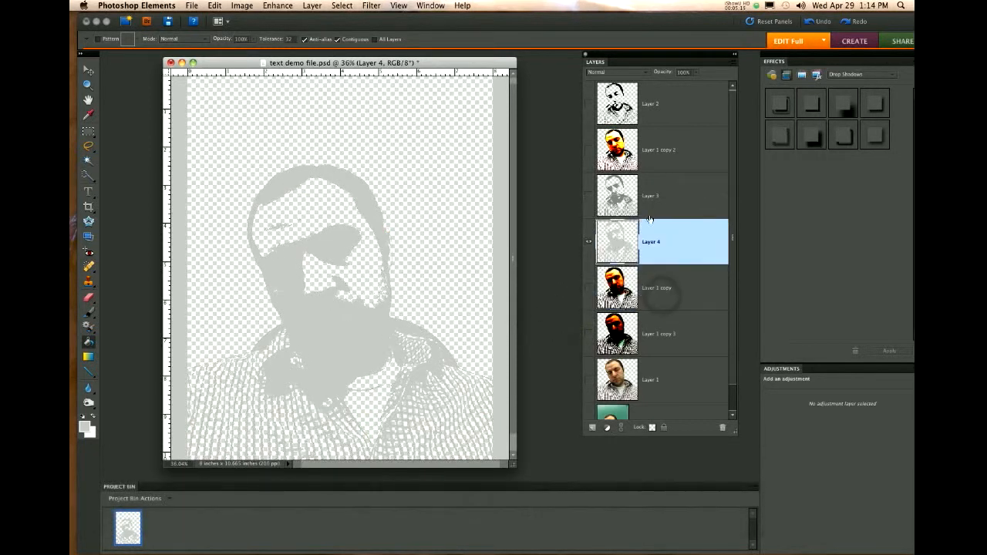
drag(656, 145, 653, 264)
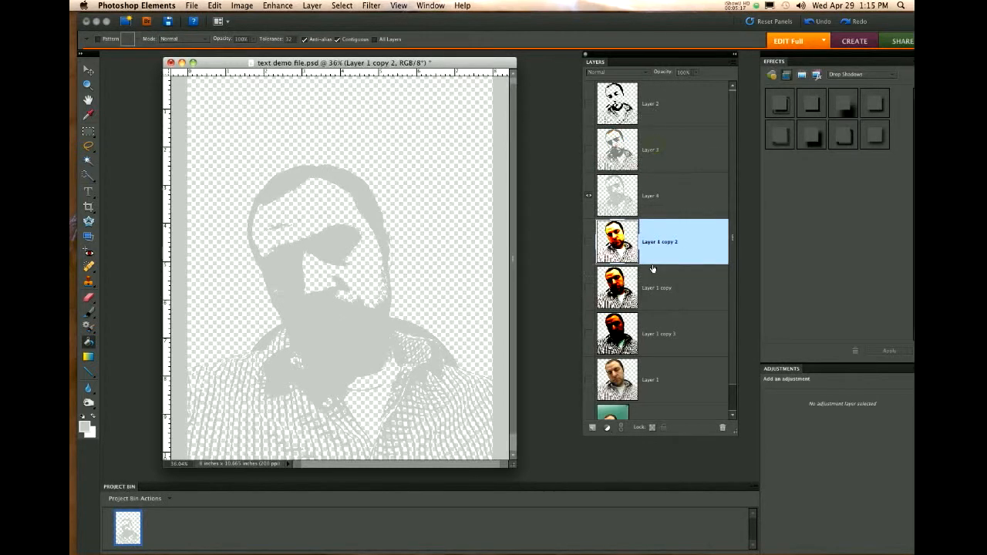
click(591, 150)
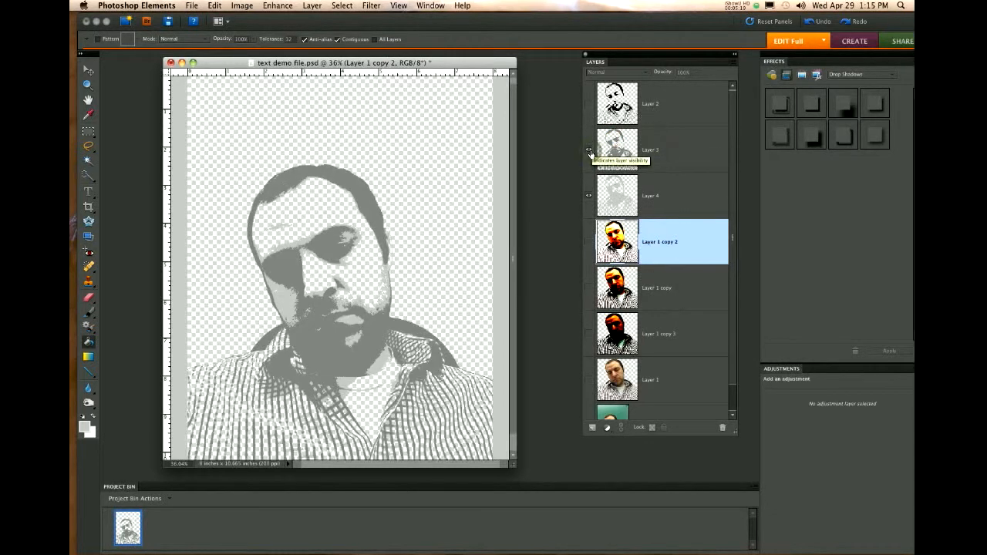
click(588, 105)
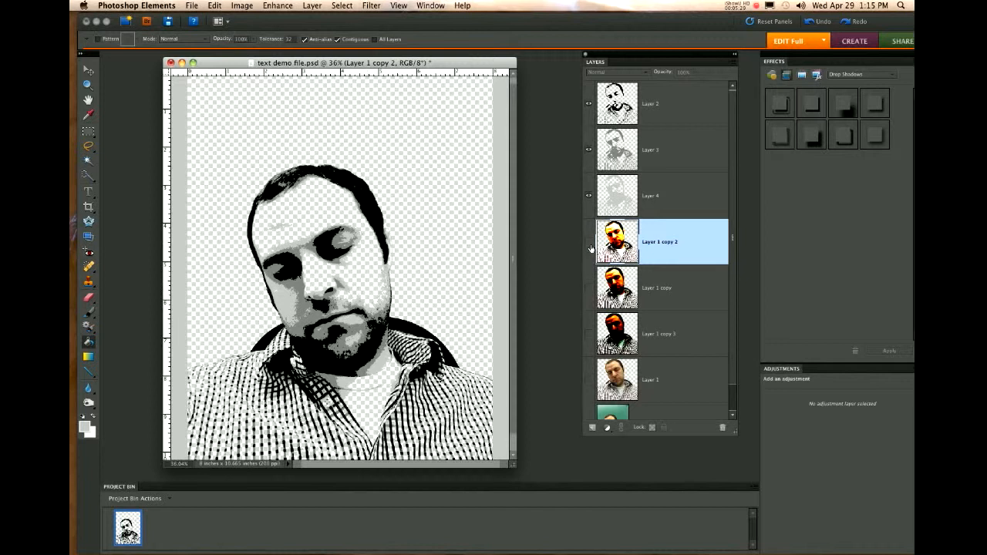
Try painting beside the nose on Layer 4 with a 35 px brush in light gray, and undo the stroke.
click(648, 207)
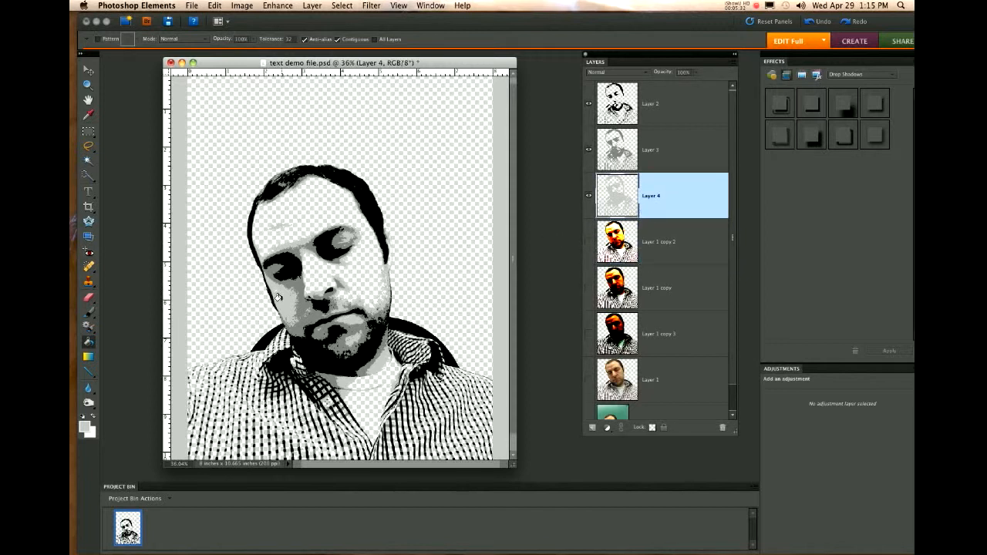
key(i)
scroll(279, 300, up, 2)
key(b)
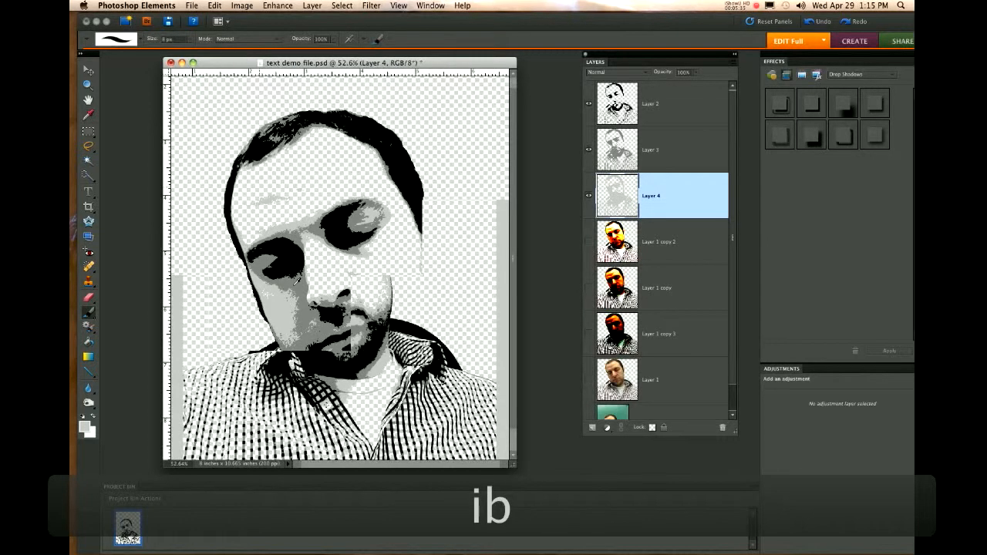
scroll(297, 281, up, 2)
key(b)
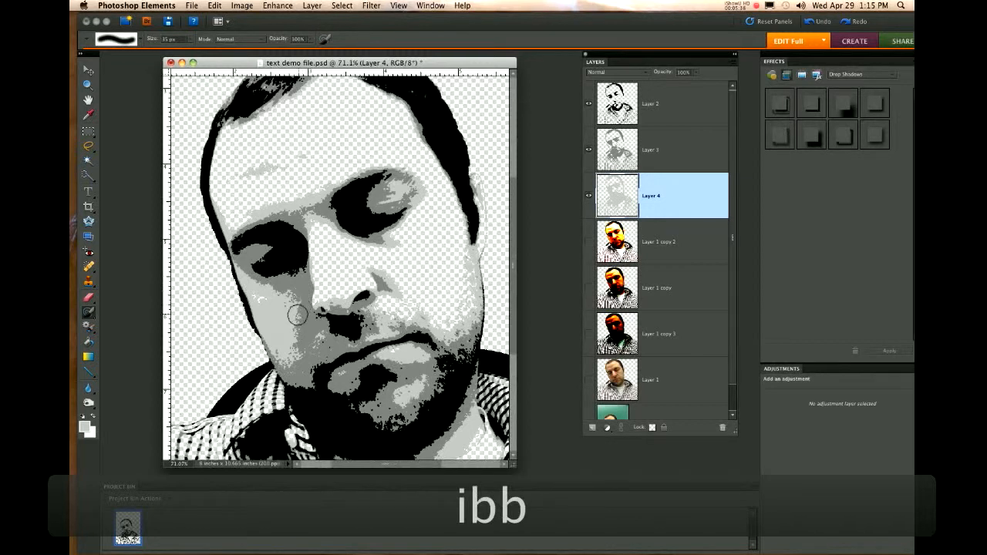
mouse_move(327, 305)
mouse_down()
mouse_move(313, 301)
mouse_move(315, 279)
mouse_move(318, 302)
mouse_up()
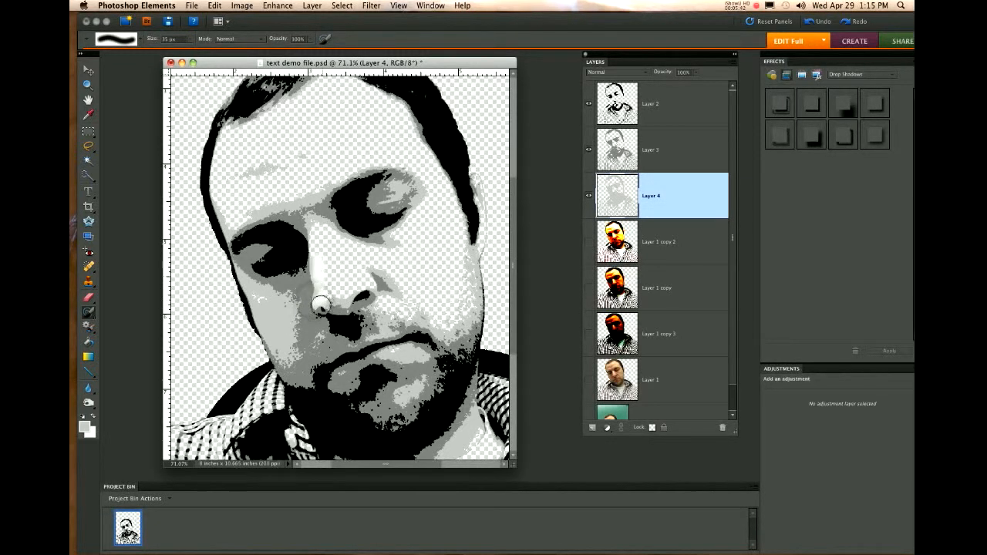
key(super+z)
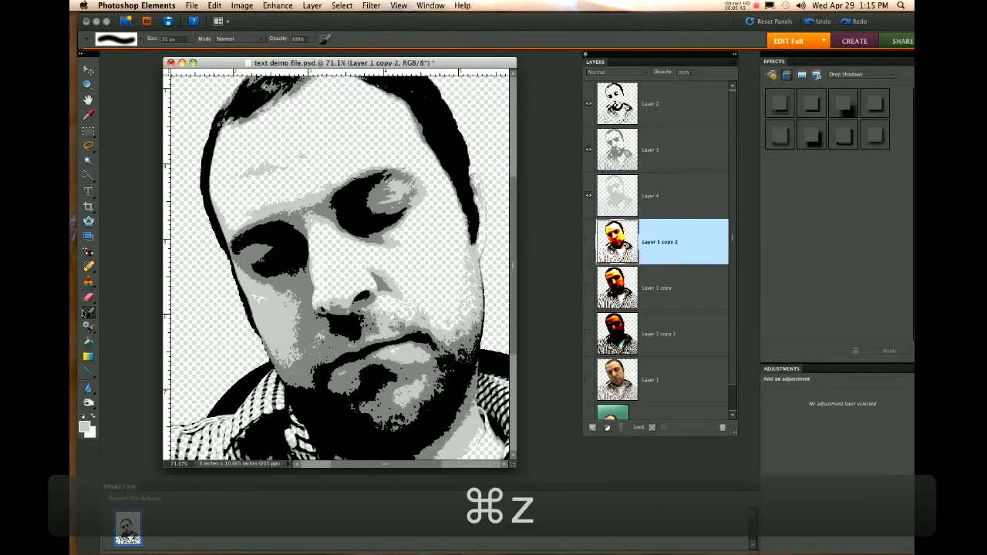
Enlarge the regular Brush to 35 px and try painting beside the nose on the hidden Layer 1 copy 2.
key(b)
key(b)
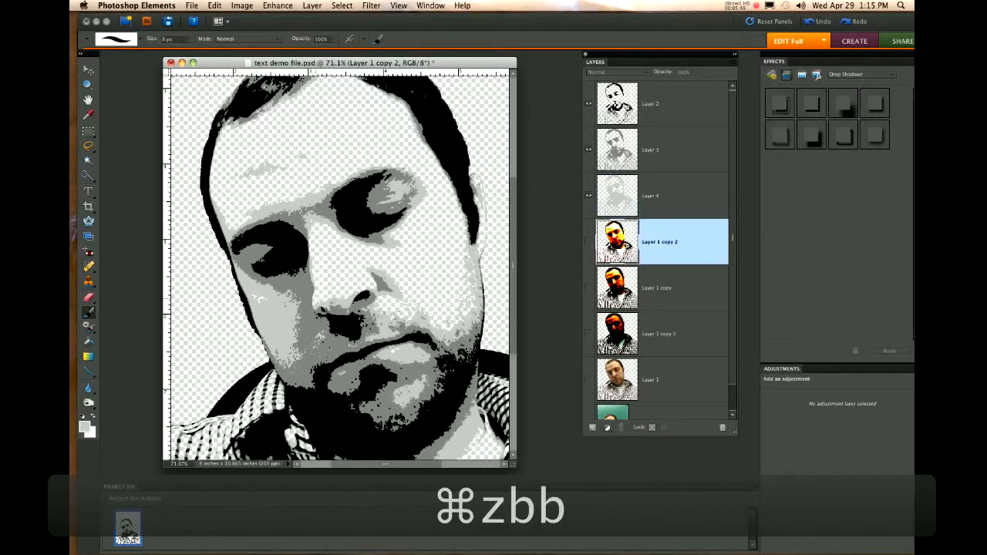
key(bracketright)
key(bracketright)
key(bracketright)
key(bracketright)
key(bracketright)
key(bracketright)
key(bracketright)
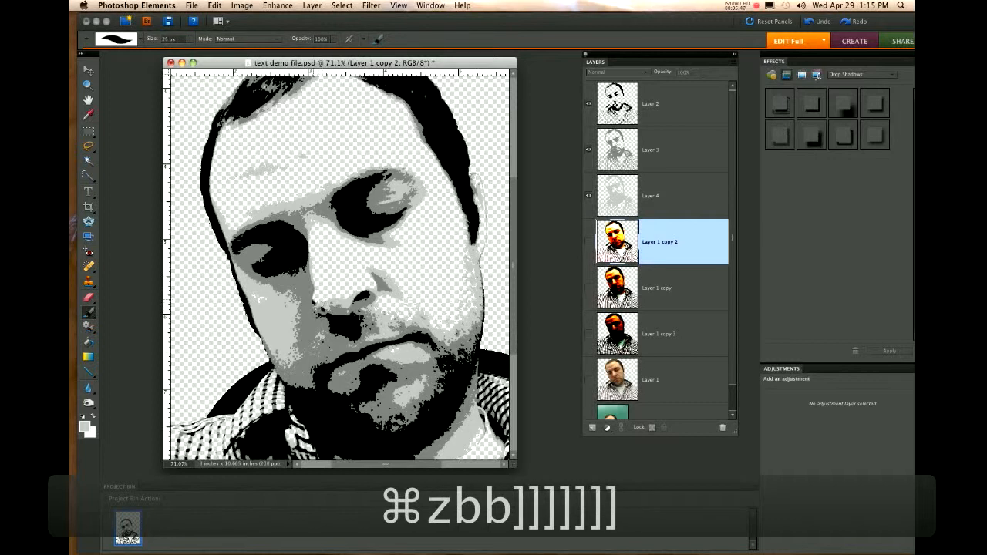
click(313, 297)
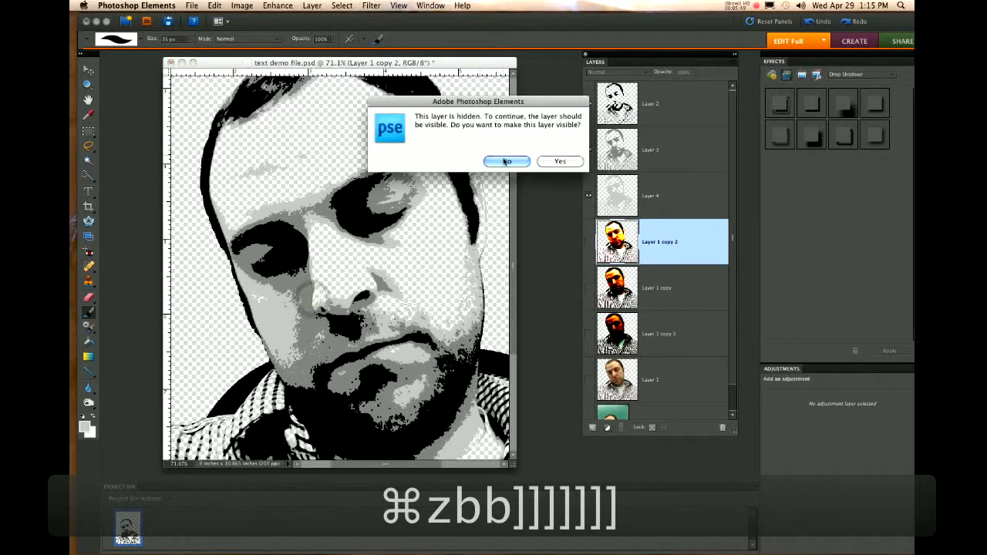
click(561, 161)
Paint the shadow beside the nose on Layer 4 in light gray with a 45 px brush and touch it up with the Eraser.
click(654, 196)
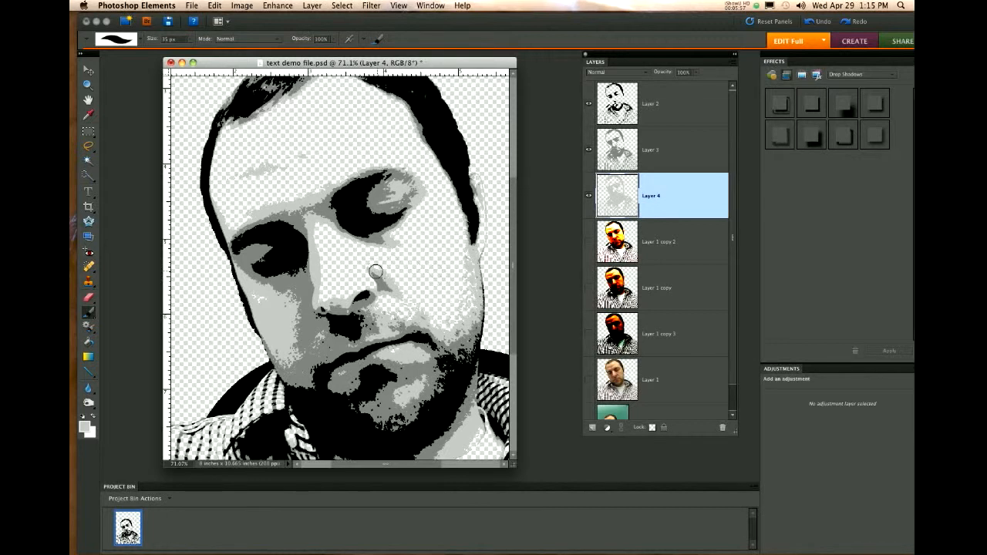
key(bracketleft)
key(bracketright)
key(bracketright)
drag(377, 270, 396, 291)
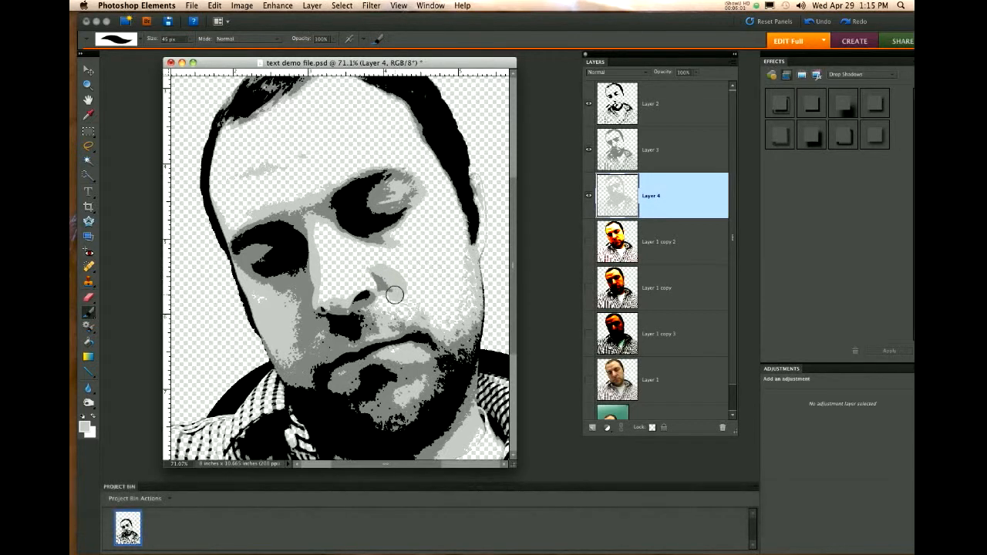
key(e)
click(407, 280)
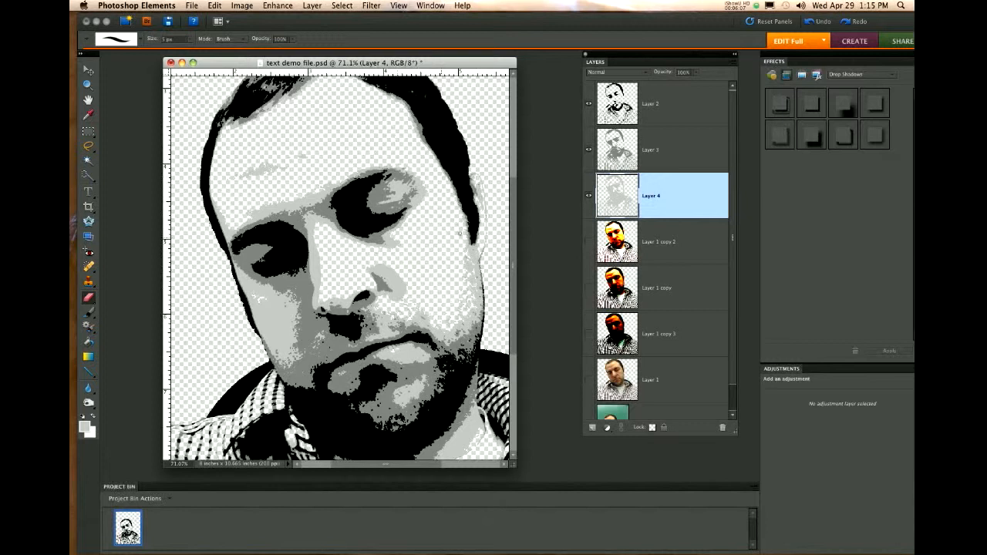
Duplicate Layers 2, 3 and 4 together within text demo file.psd.
click(673, 149)
click(667, 102)
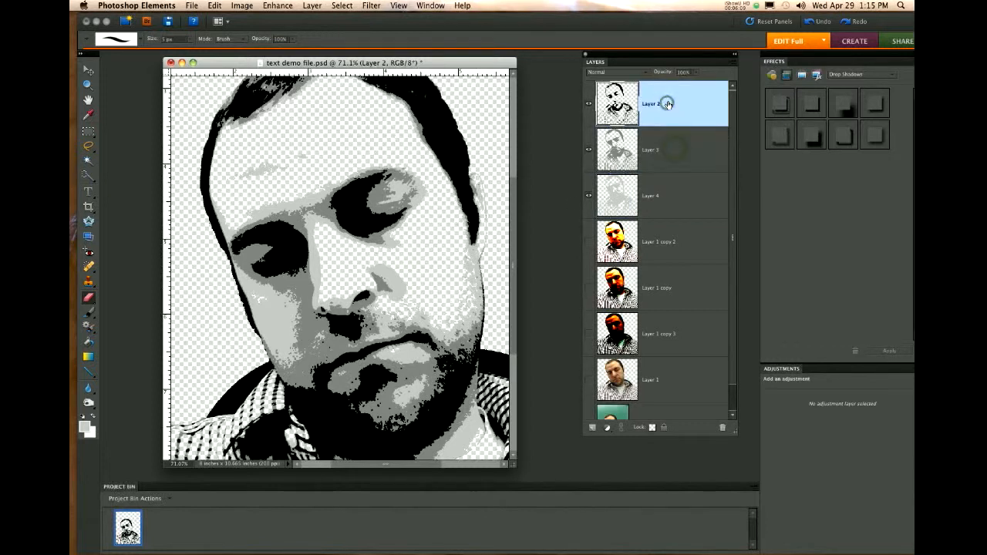
shift+click(674, 187)
right_click(674, 186)
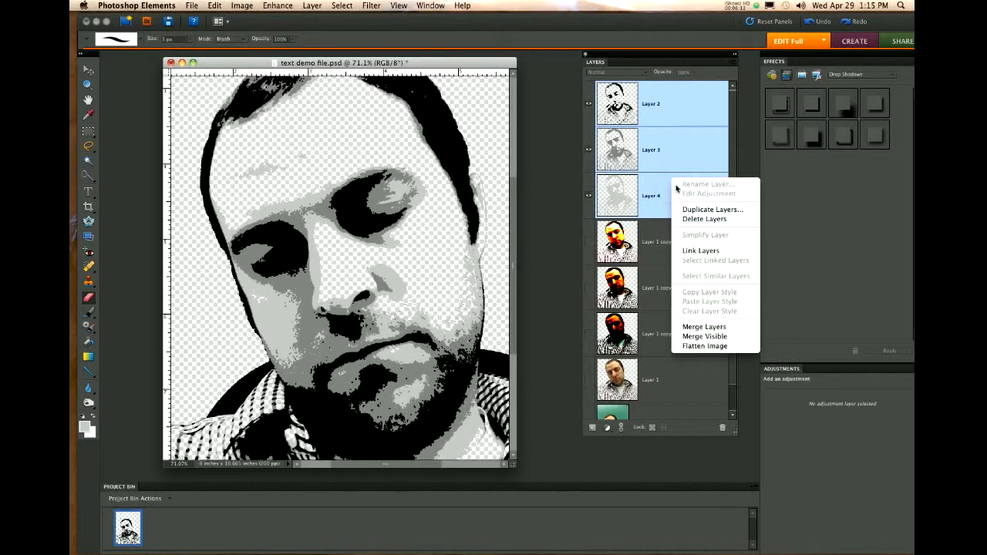
click(688, 210)
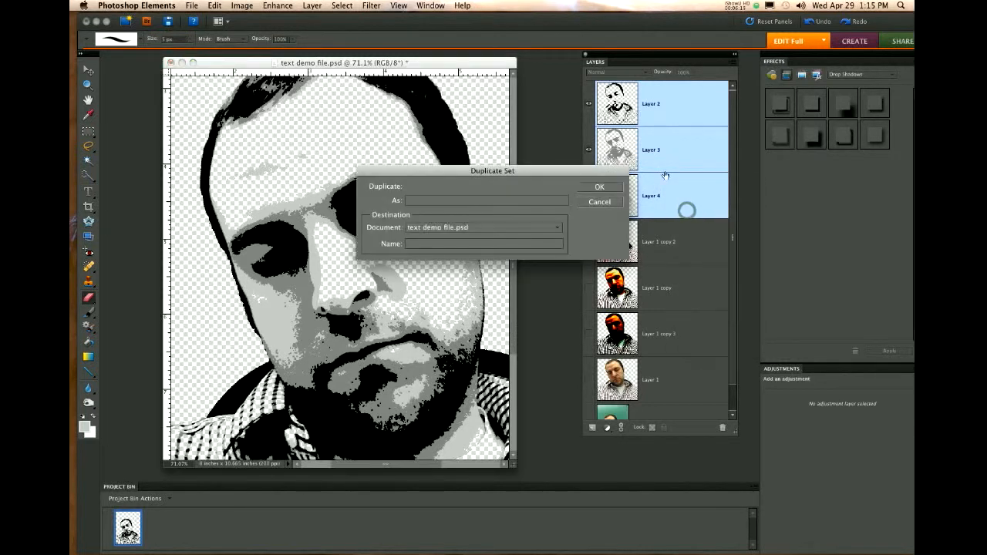
click(598, 188)
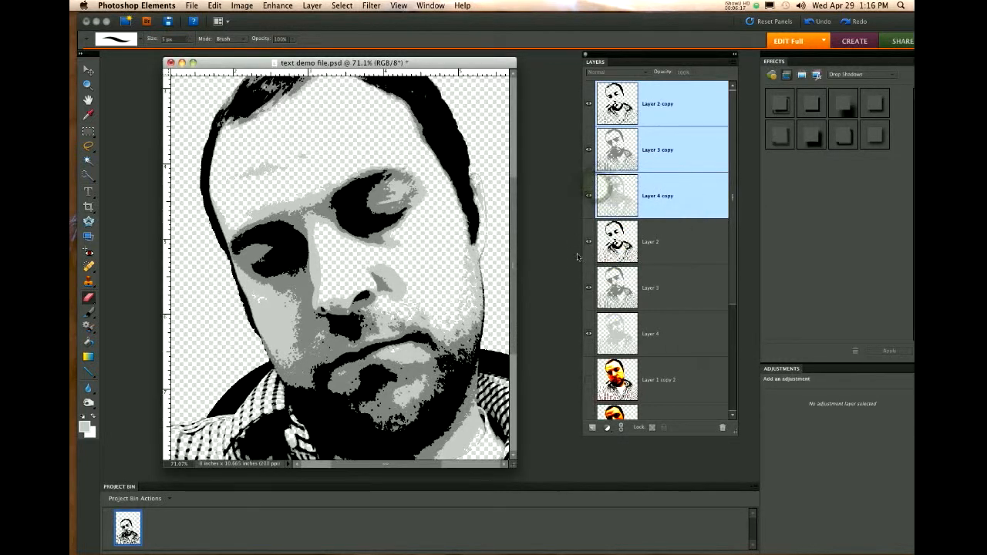
Merge the three duplicated layers into one and leave only the merged layer visible, hiding the original Layers 2, 3 and 4.
right_click(655, 154)
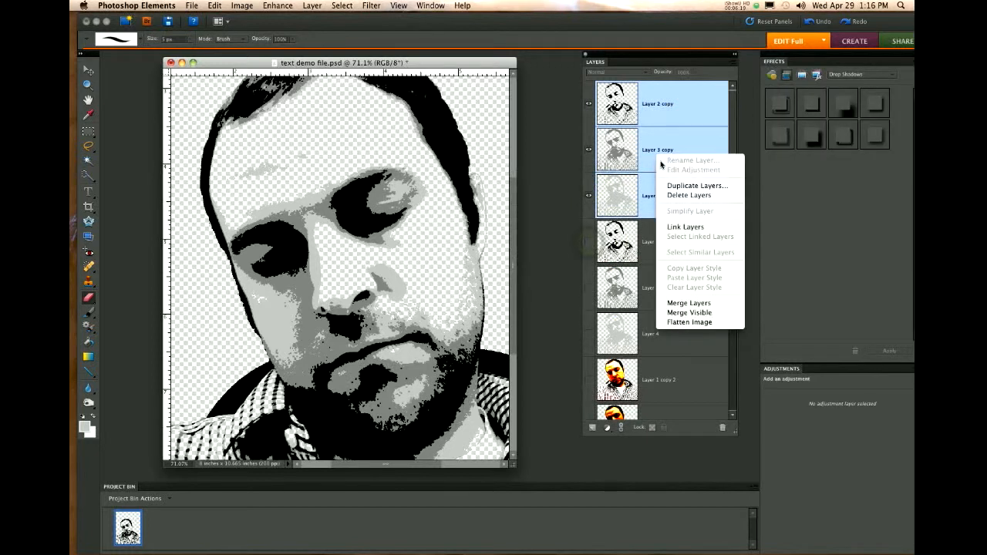
click(682, 303)
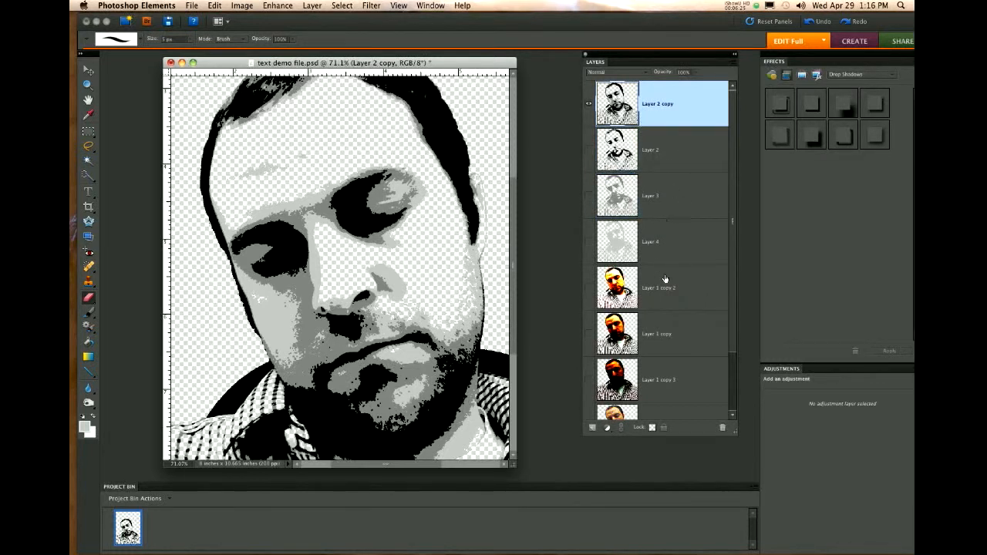
scroll(697, 367, down, 2)
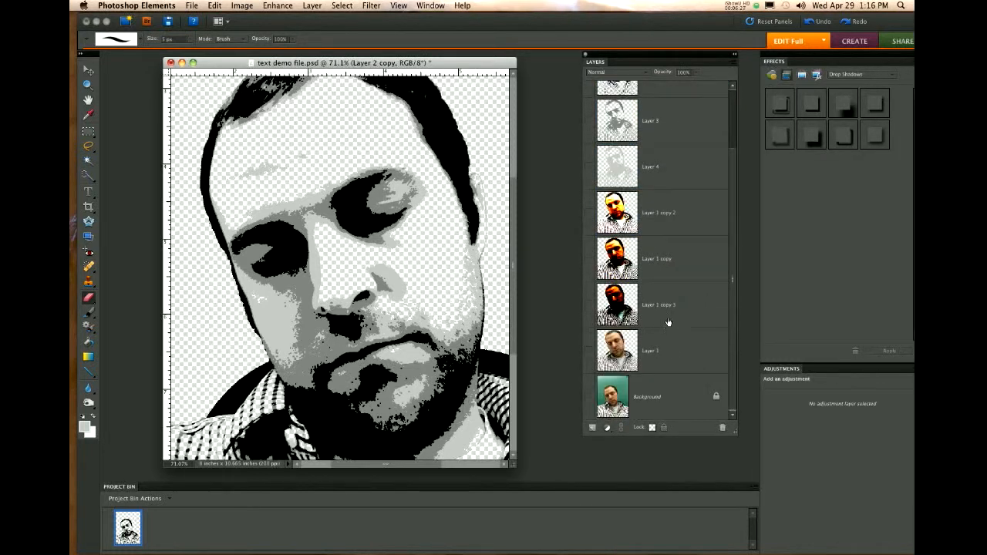
scroll(667, 317, up, 2)
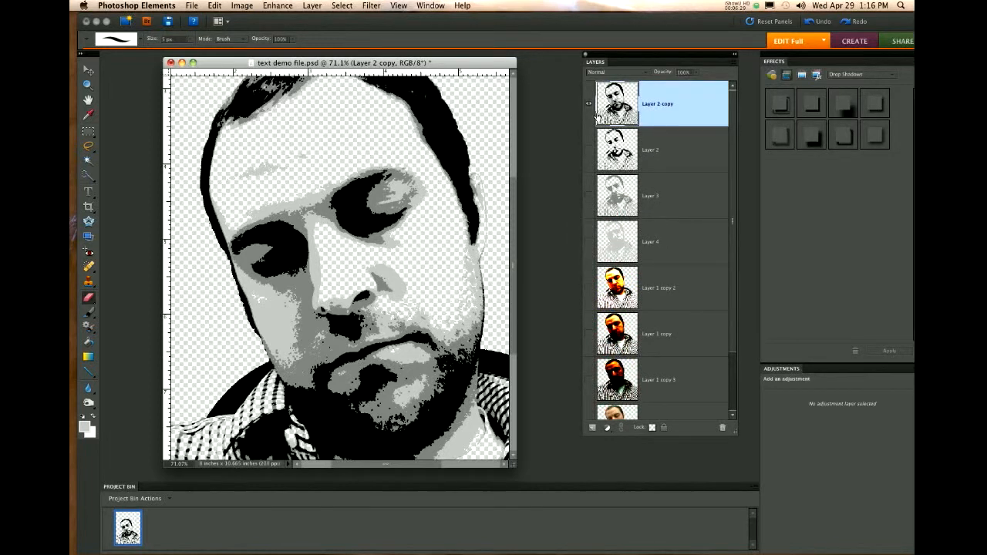
click(588, 105)
click(588, 105)
Add a text layer reading "sleepy" in the empty area above the head.
scroll(409, 211, down, 5)
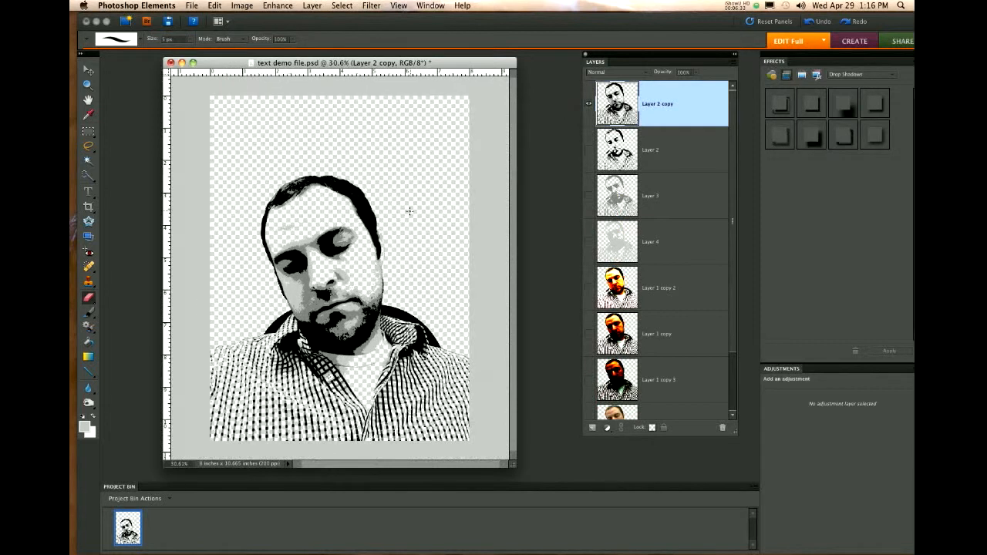
scroll(409, 211, down, 2)
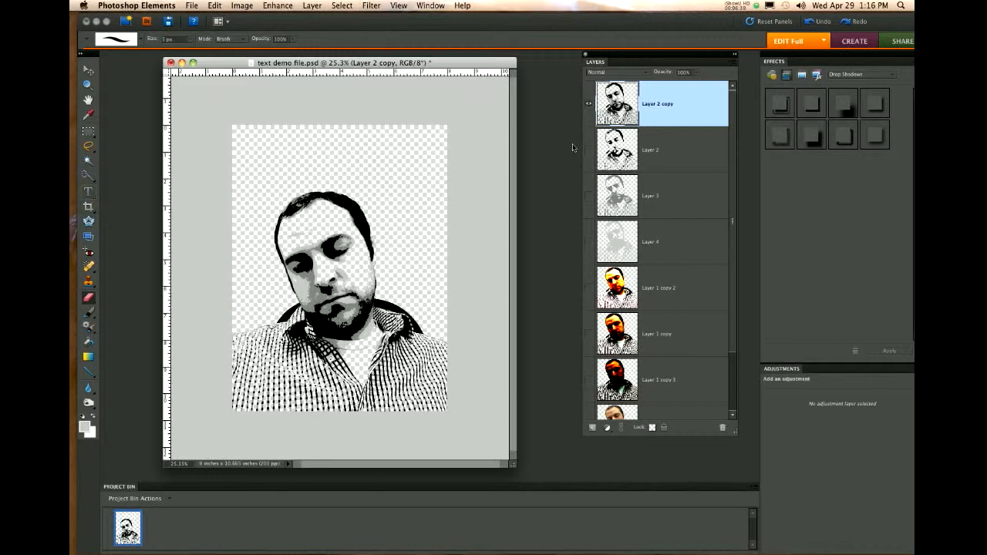
key(t)
click(305, 173)
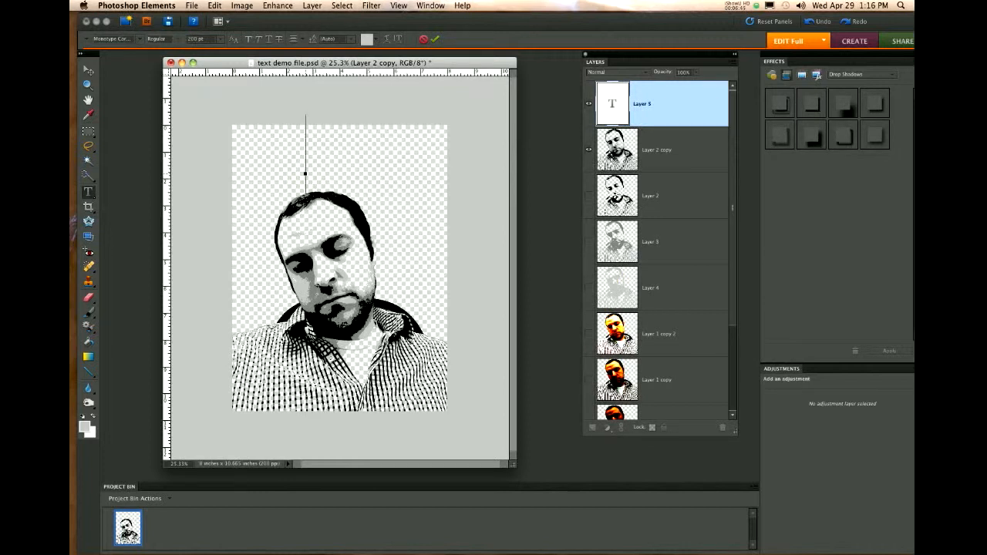
text(sleepy)
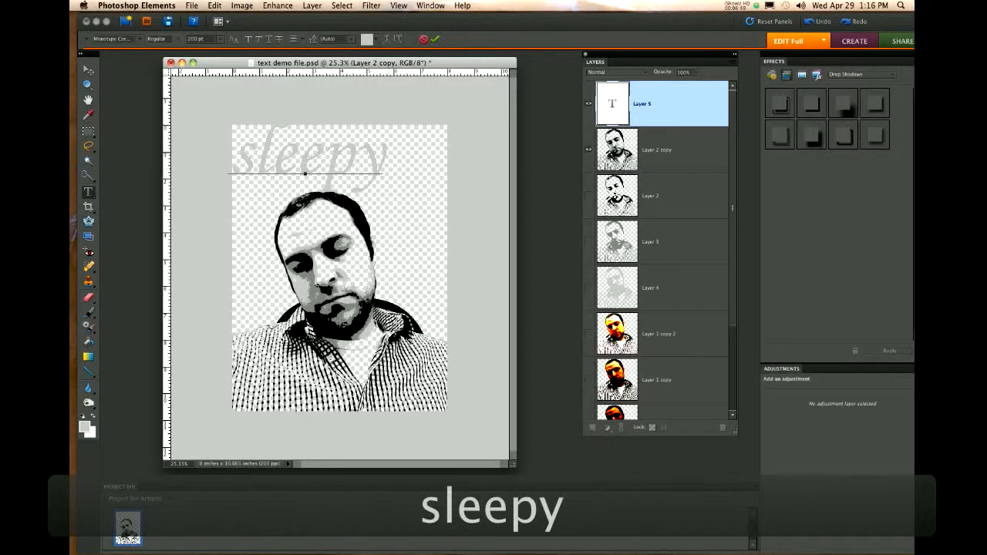
Recolor the "sleepy" text to dark red (#993b3b) and move it to the horizontal middle of the page, slightly lower.
drag(388, 154, 225, 160)
click(82, 419)
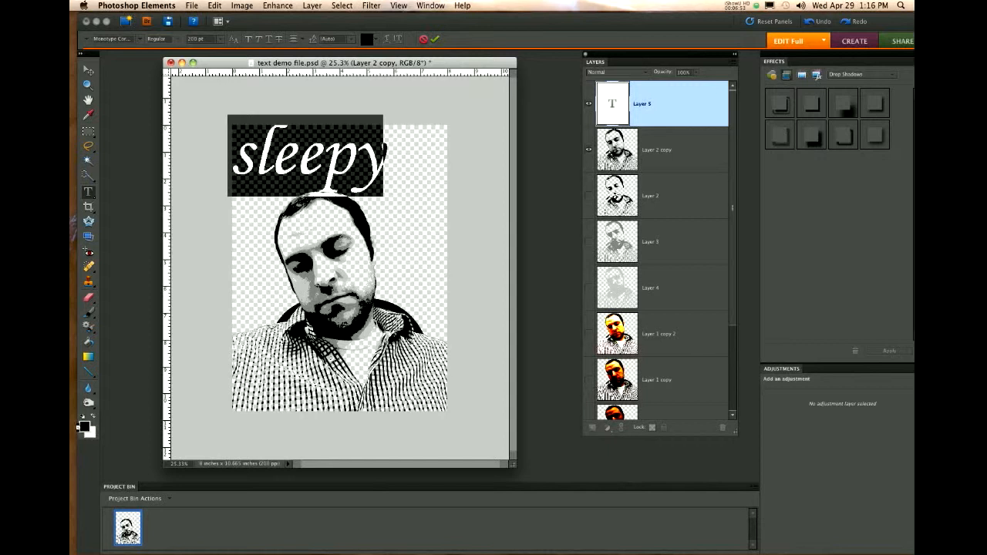
click(84, 426)
mouse_move(276, 200)
mouse_down()
mouse_move(260, 165)
mouse_move(276, 187)
mouse_up()
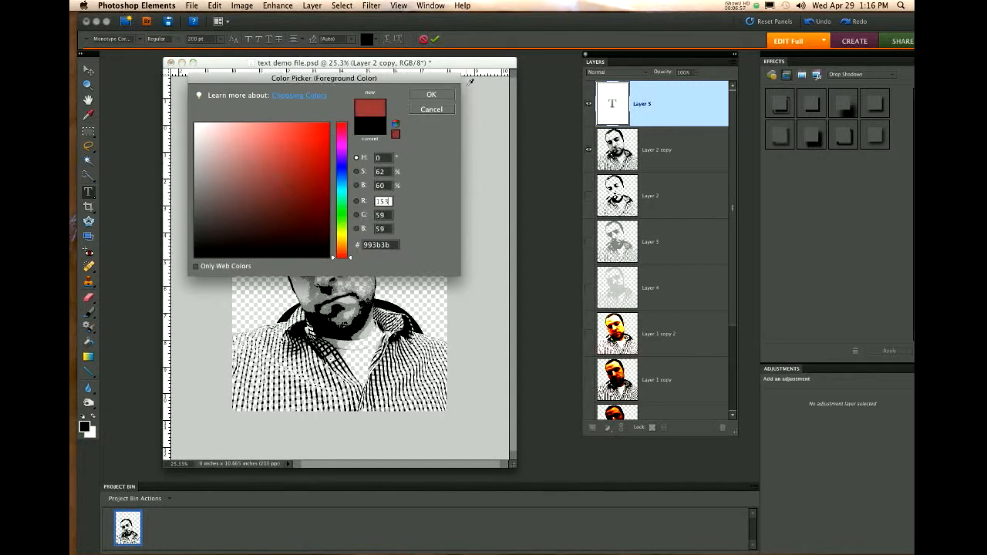
click(422, 97)
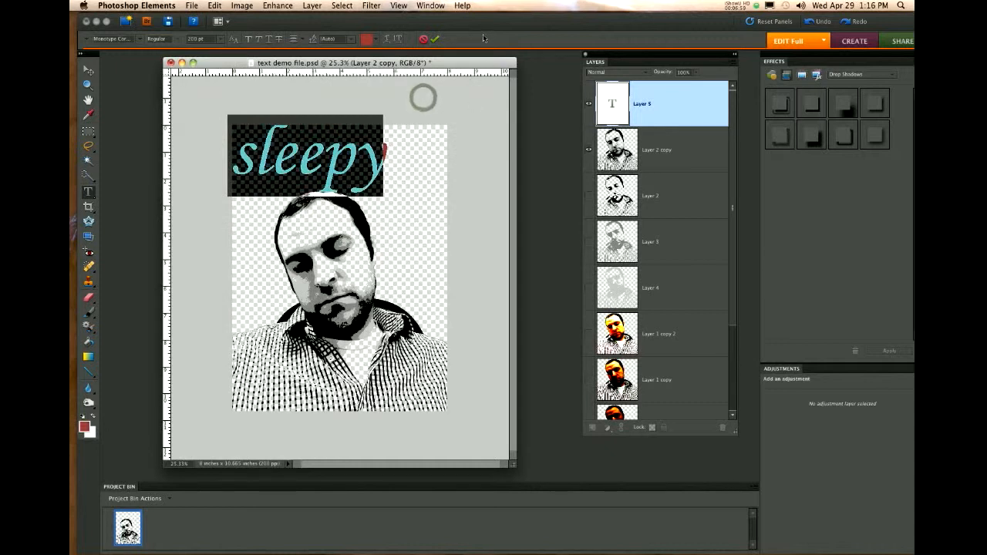
click(434, 39)
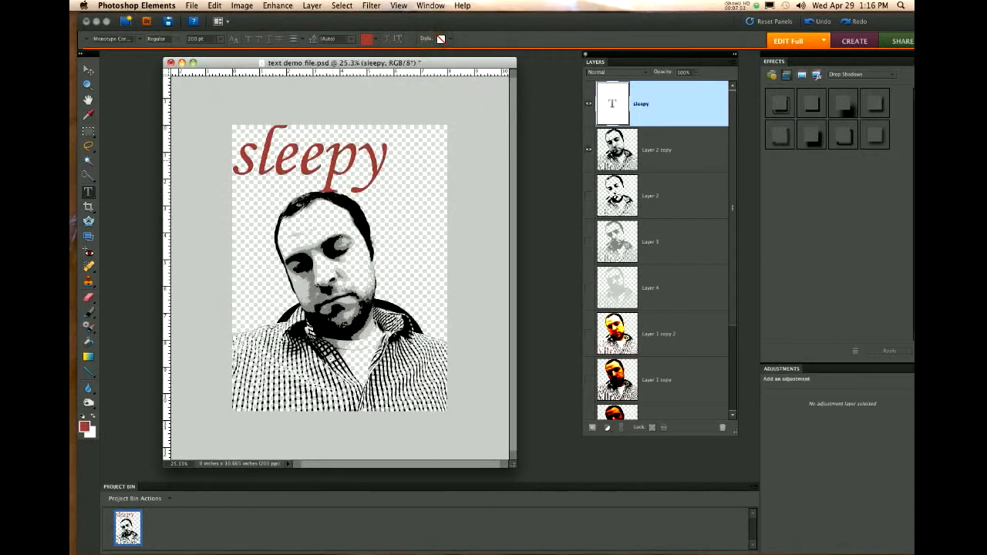
drag(332, 159, 378, 160)
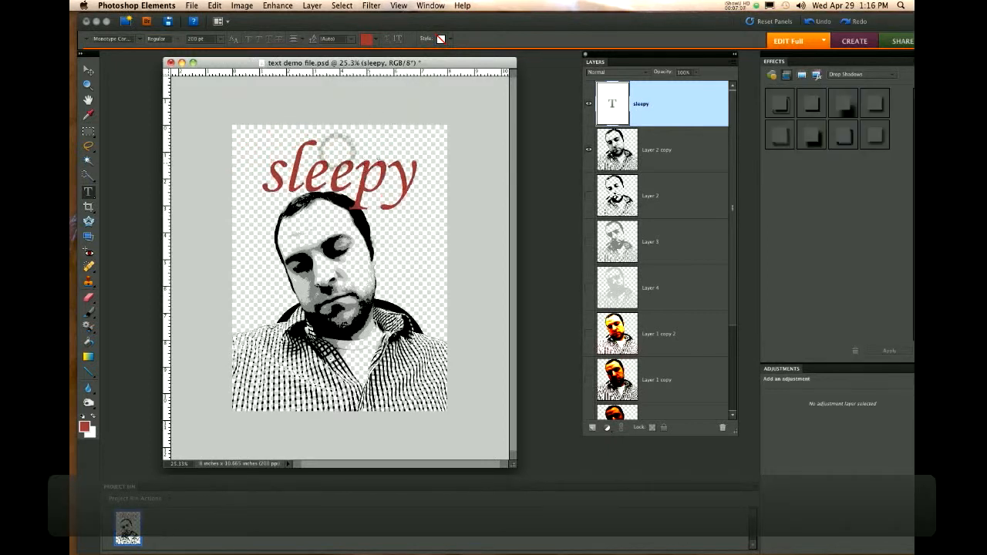
Hide Layer 2 copy and fit a rectangular marquee of about 6 x 3 inches closely around the word "sleepy".
click(588, 149)
click(88, 131)
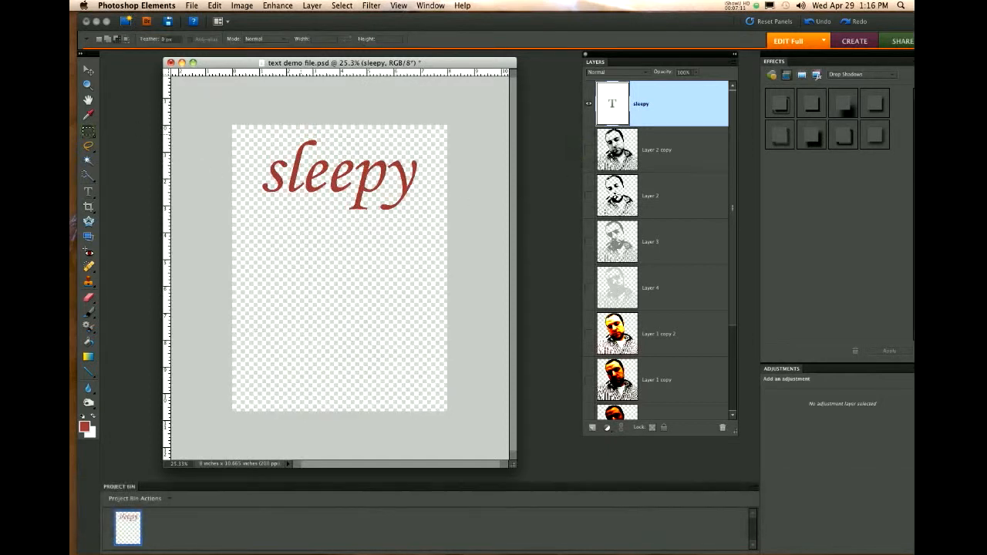
drag(415, 224, 424, 221)
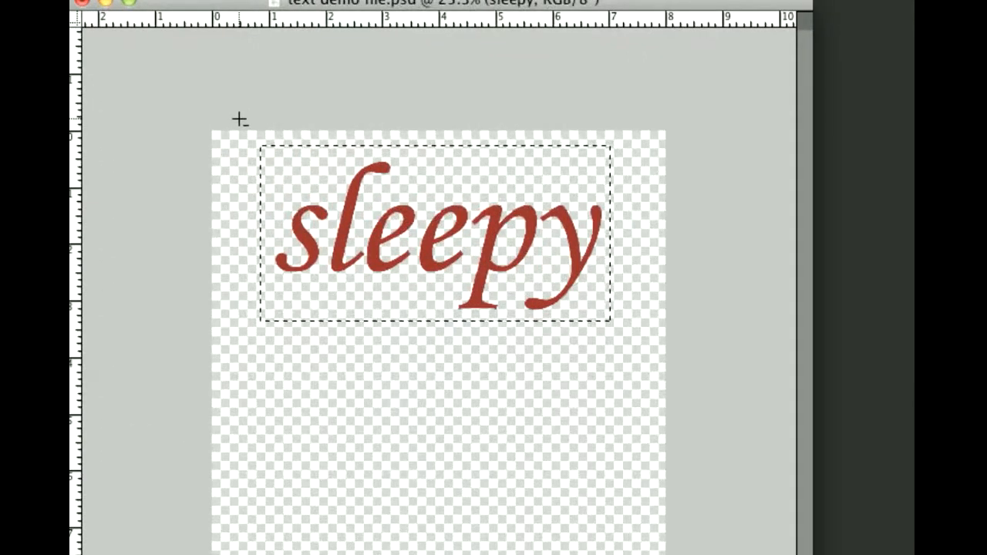
drag(283, 156, 644, 152)
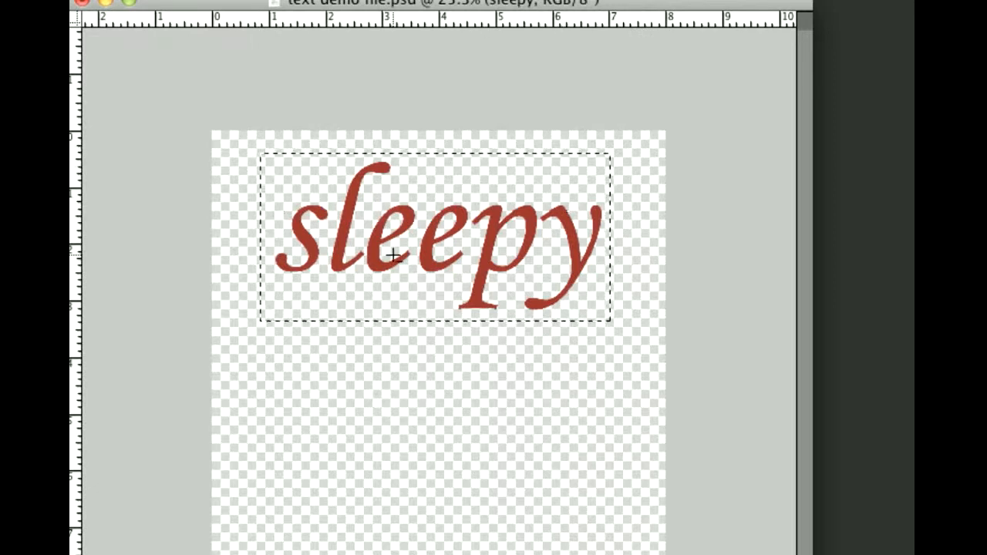
drag(245, 143, 264, 344)
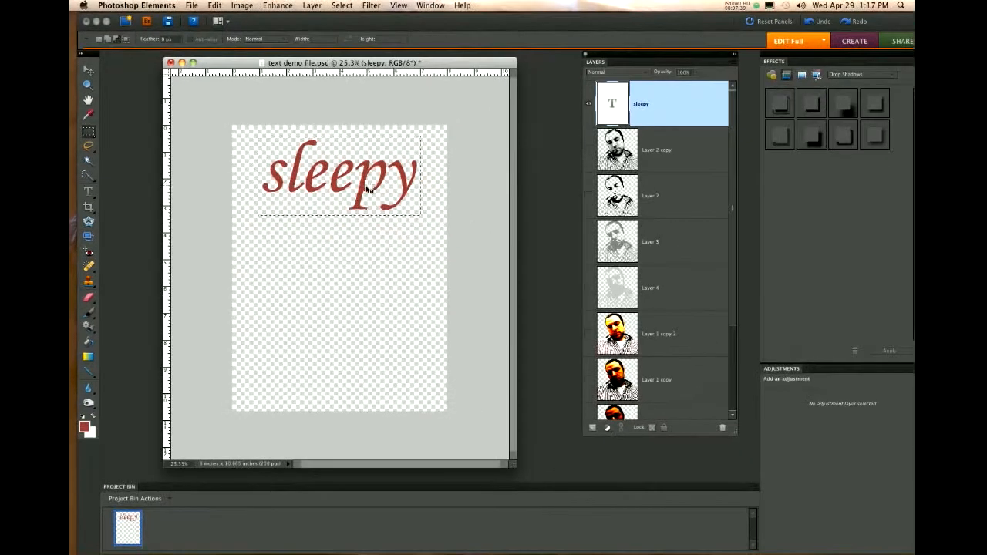
Define a brush from the marquee selection and name it "sleepy2".
click(242, 6)
mouse_move(215, 5)
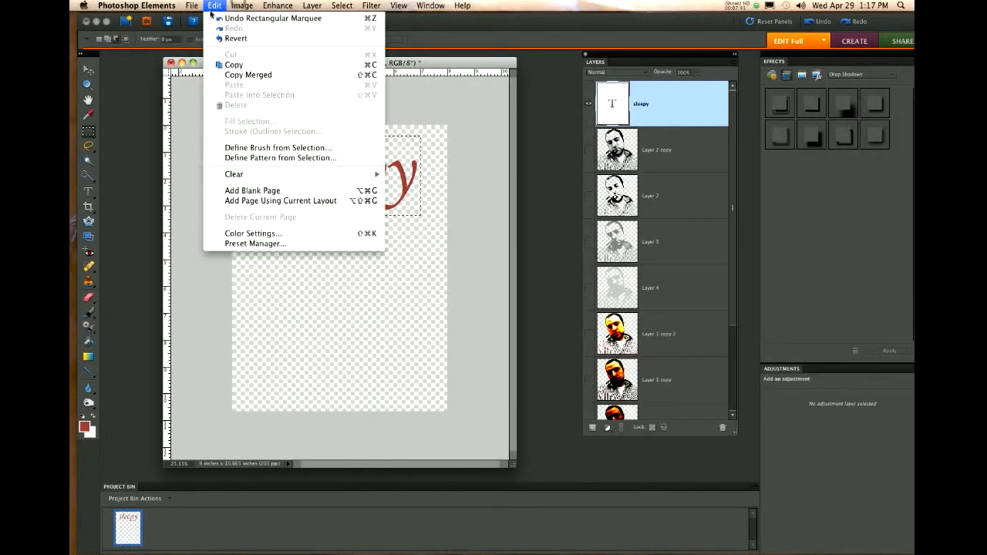
click(251, 151)
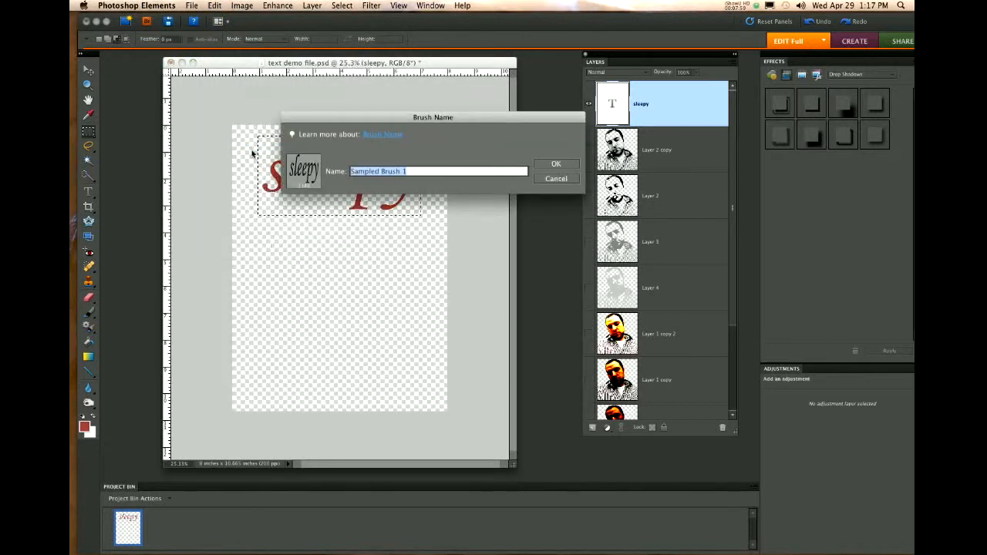
text(sleepy)
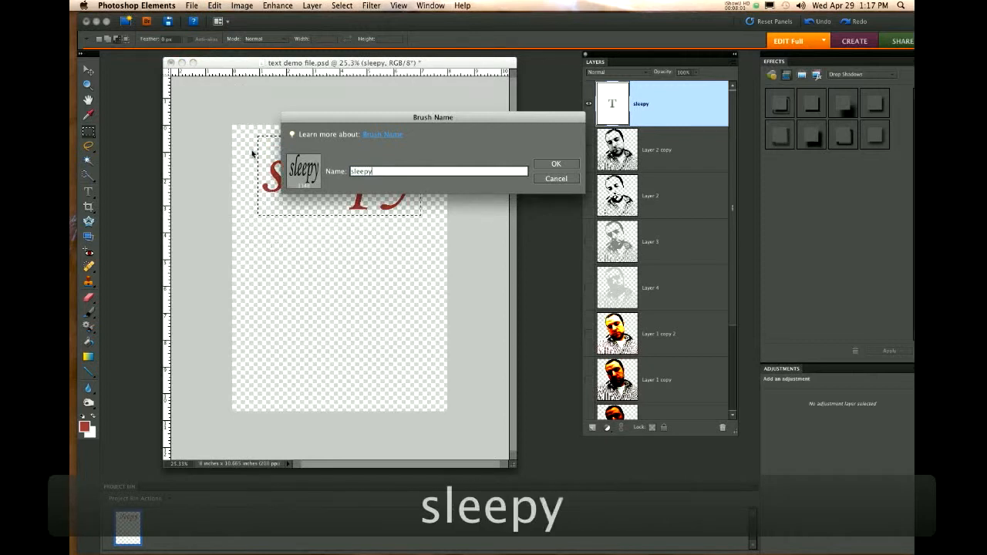
text(2)
key(Return)
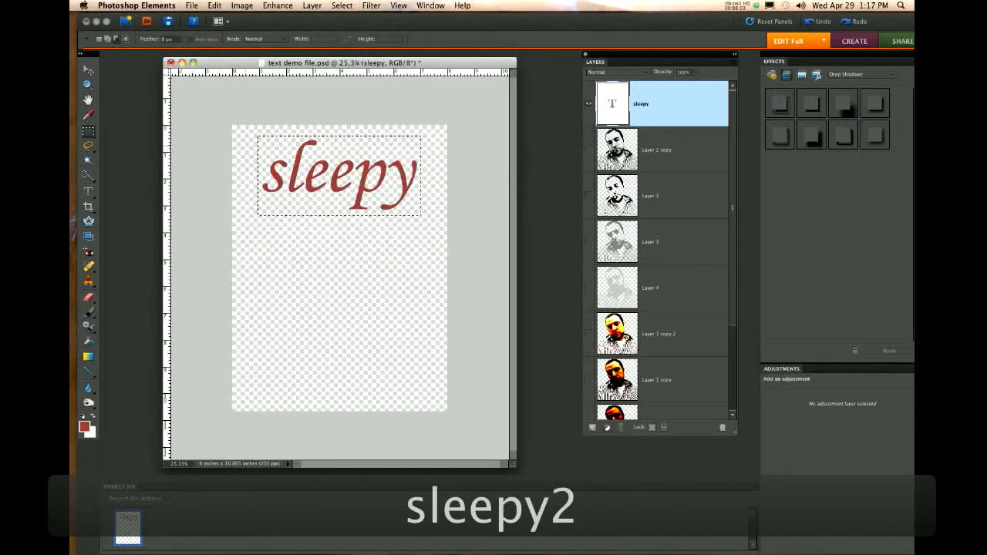
Choose the Brush tool with the custom 1148 px "sleepy" brush from the Default Brushes set.
click(90, 313)
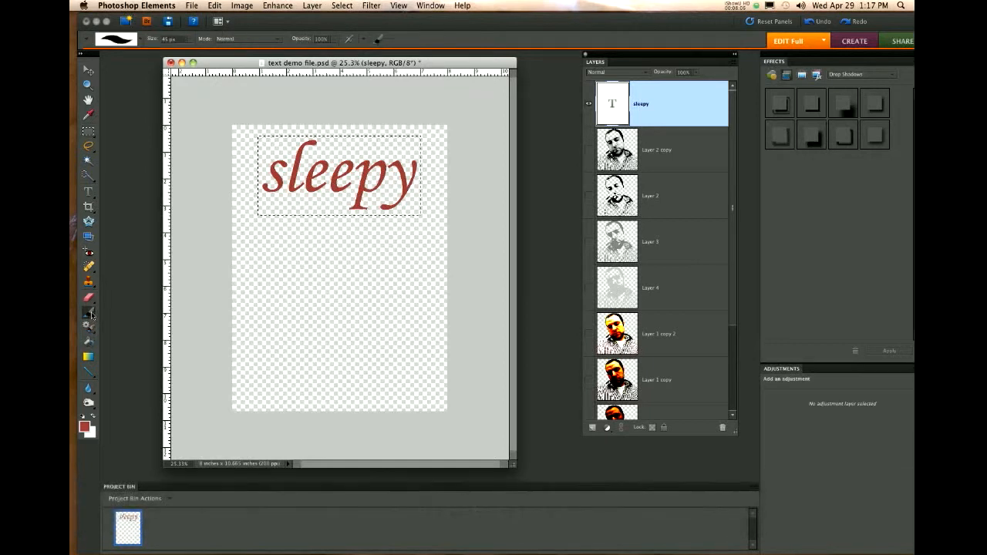
click(139, 46)
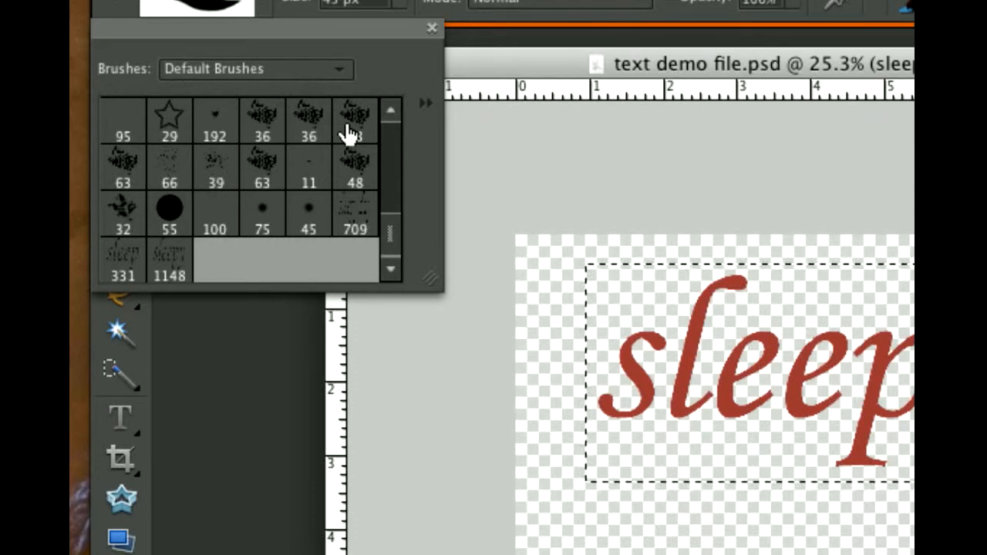
drag(394, 231, 396, 142)
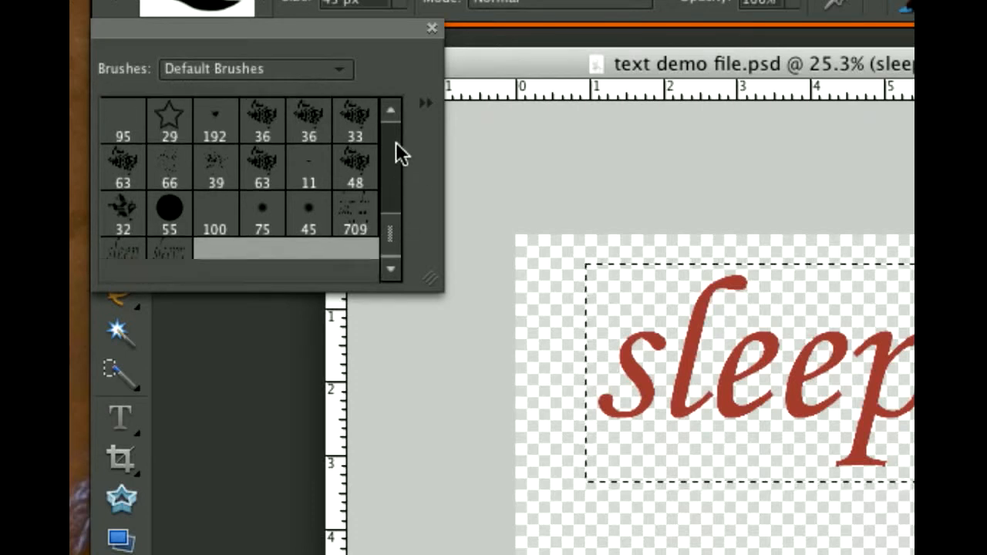
drag(389, 236, 400, 136)
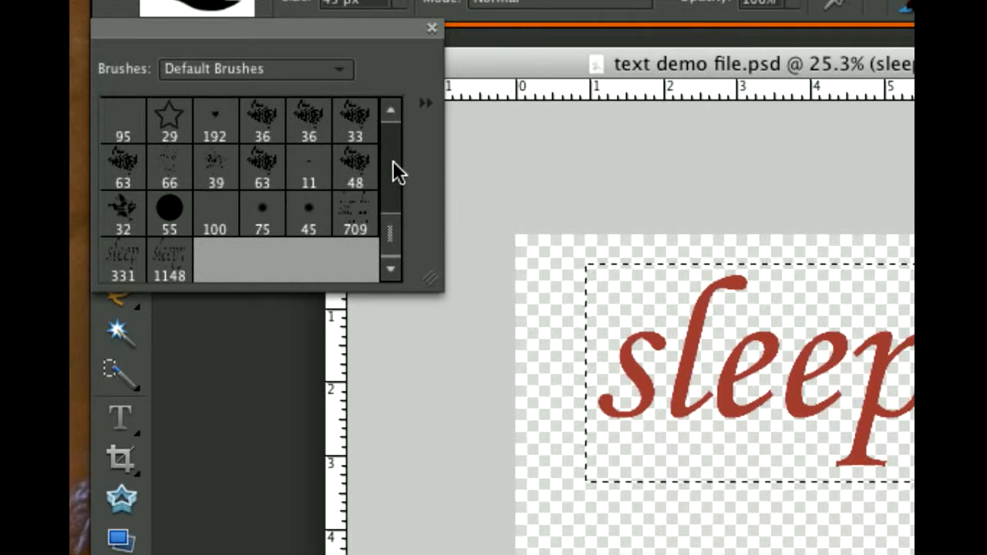
scroll(392, 259, up, 5)
scroll(391, 226, down, 5)
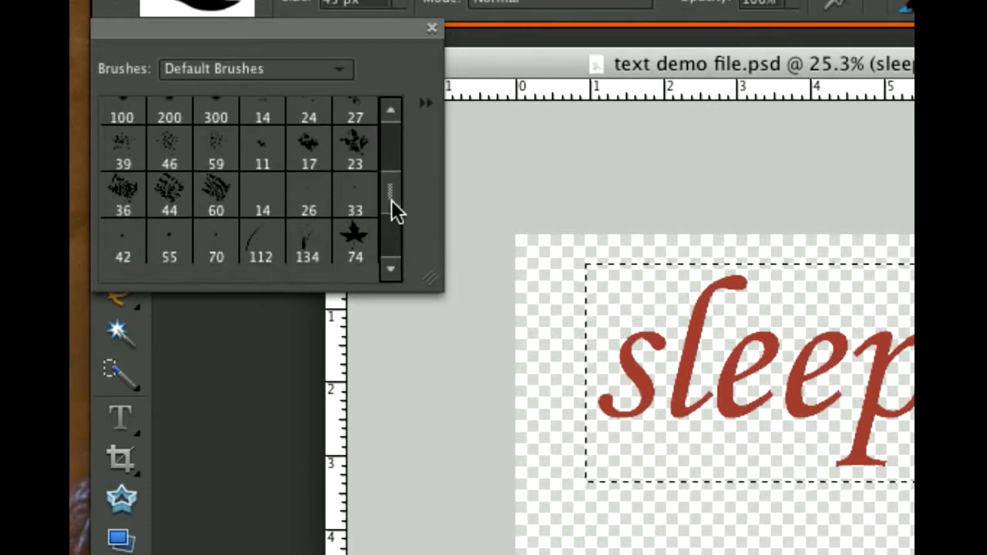
click(179, 266)
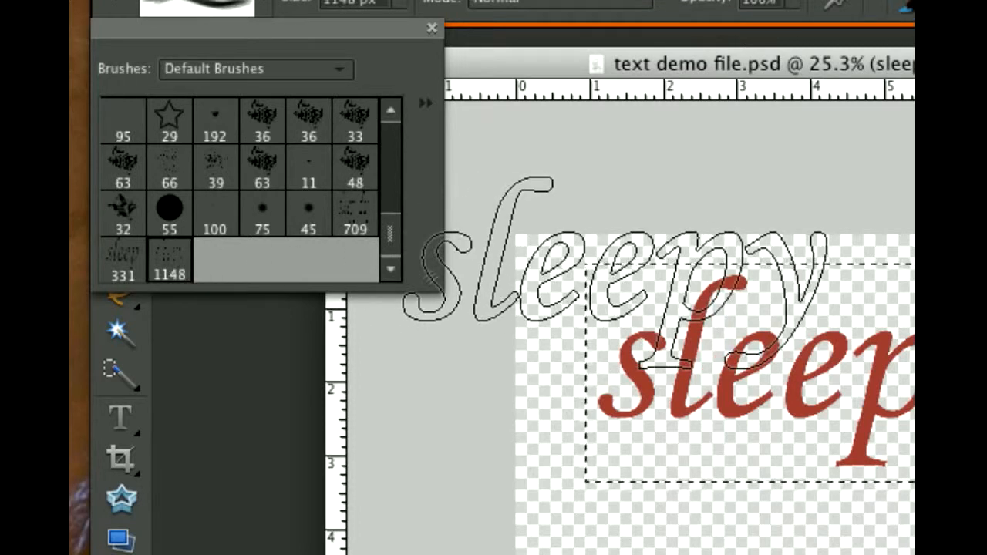
click(347, 213)
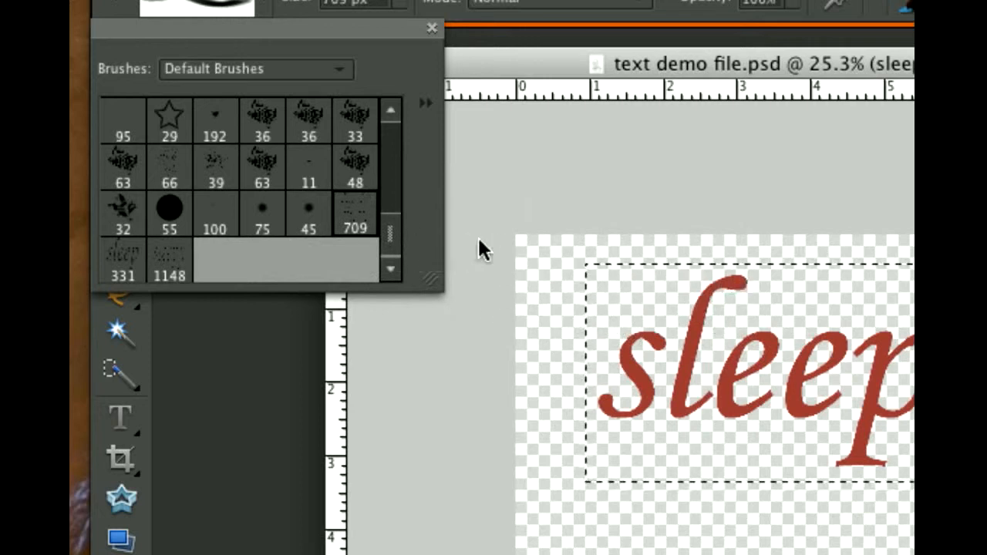
click(121, 261)
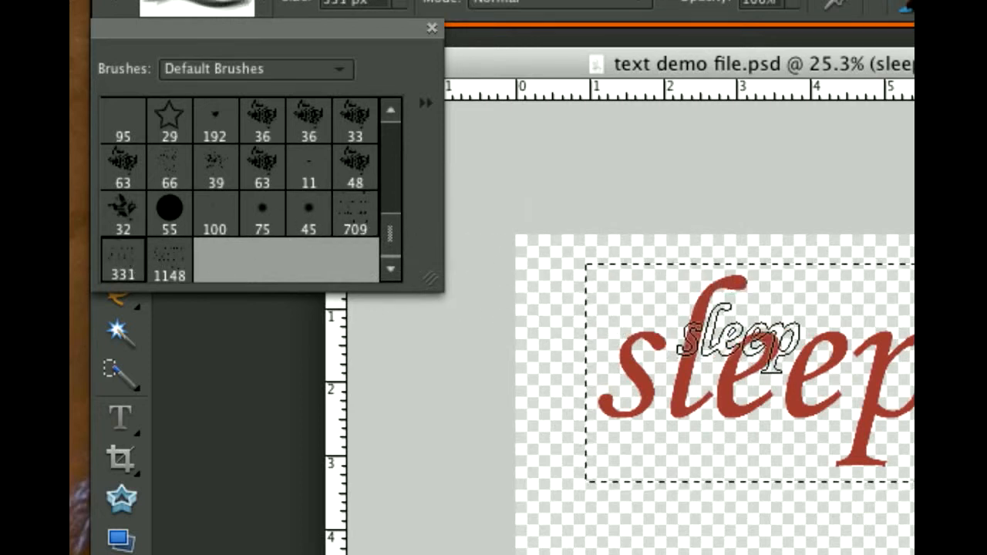
click(172, 259)
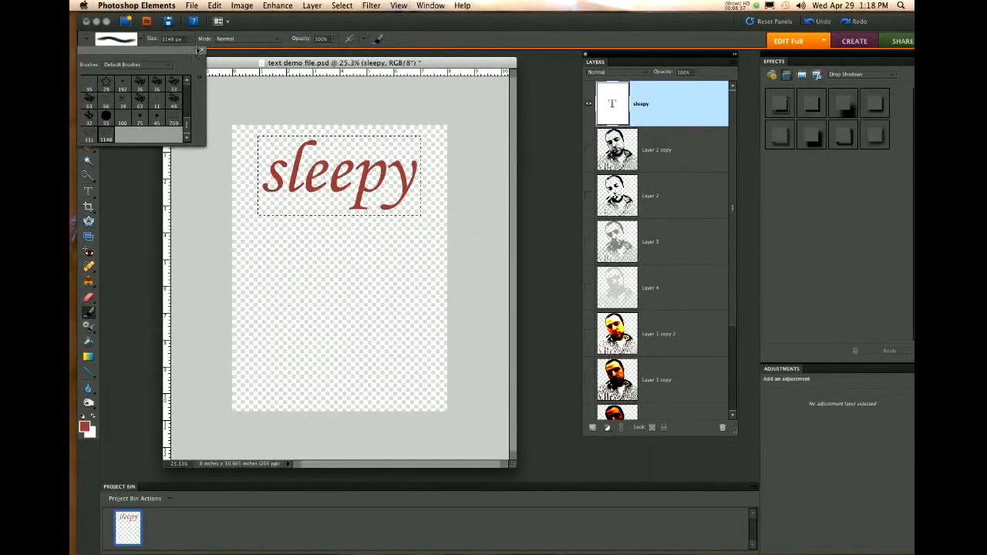
click(200, 50)
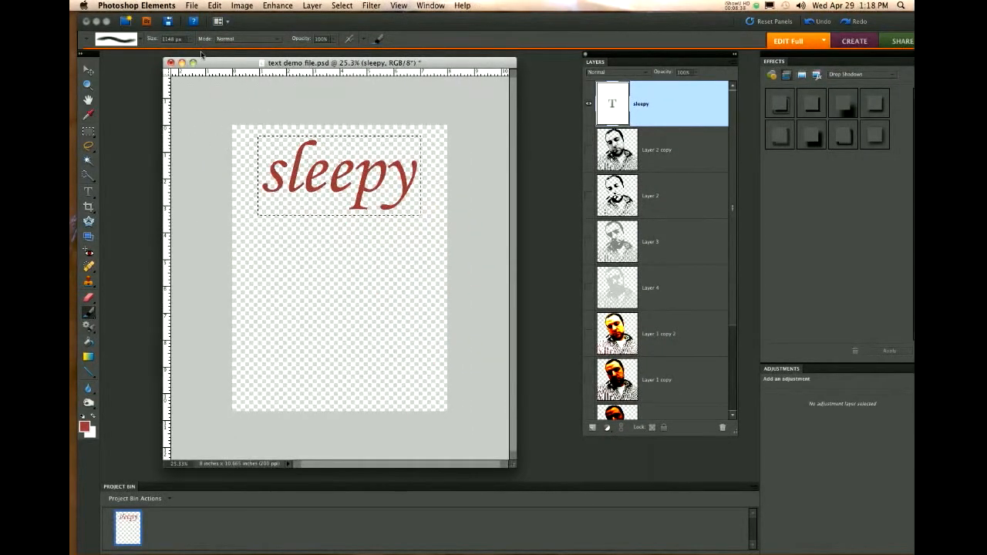
Hide the "sleepy" text layer and clear the marquee selection.
click(588, 104)
key(super+d)
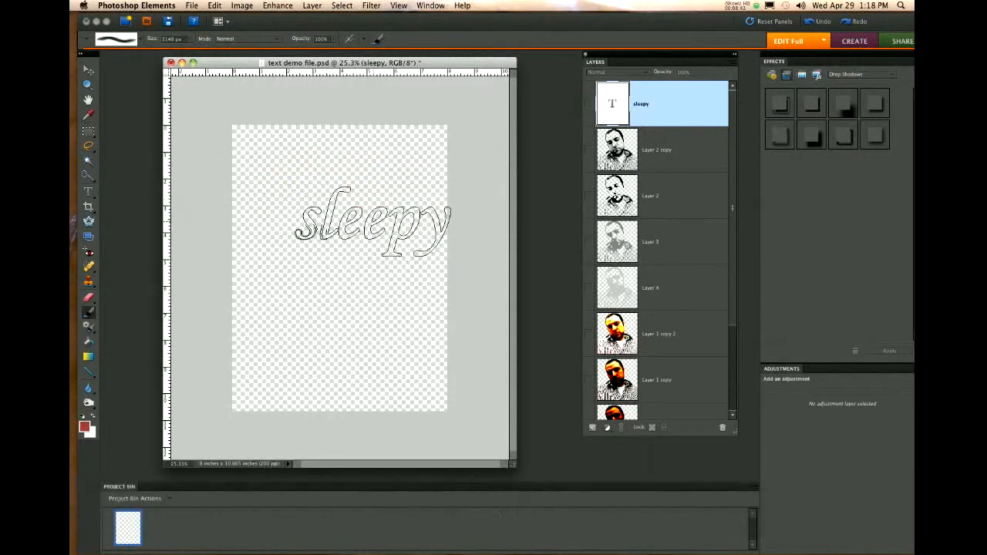
Reduce the brush size to 600 px and set its scatter to 17%, keeping the hue jitter at 0%.
key(bracketleft)
key(bracketleft)
key(bracketleft)
key(bracketleft)
key(bracketleft)
key(bracketleft)
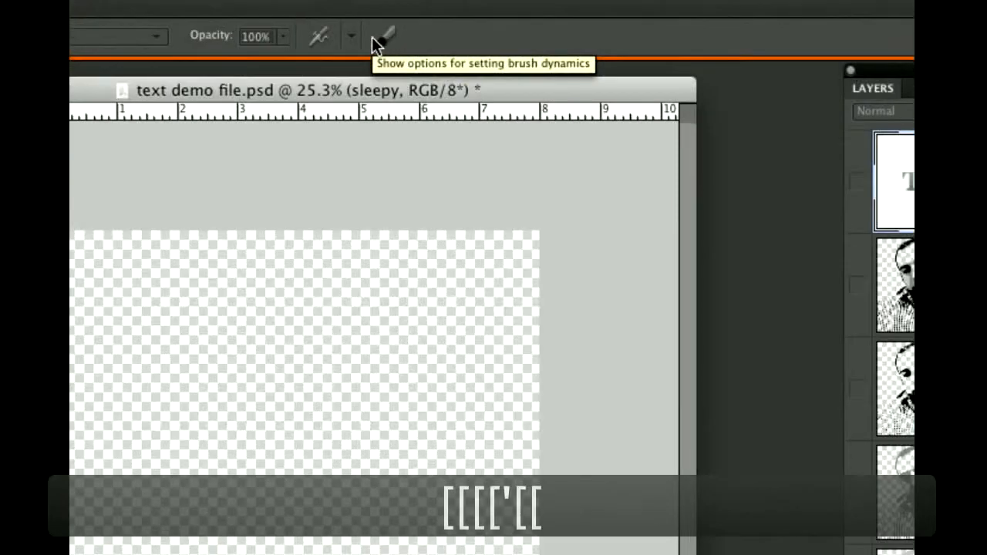
click(380, 37)
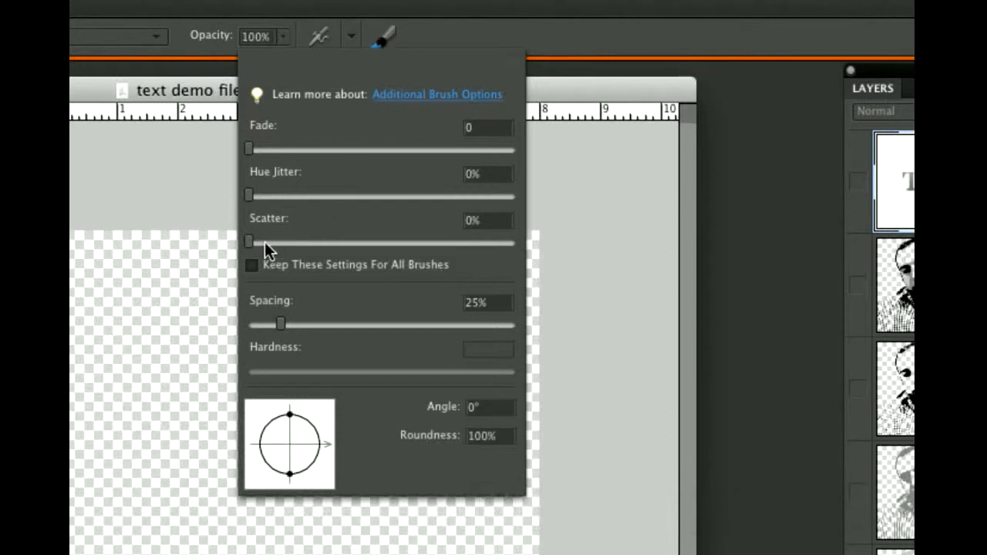
click(250, 198)
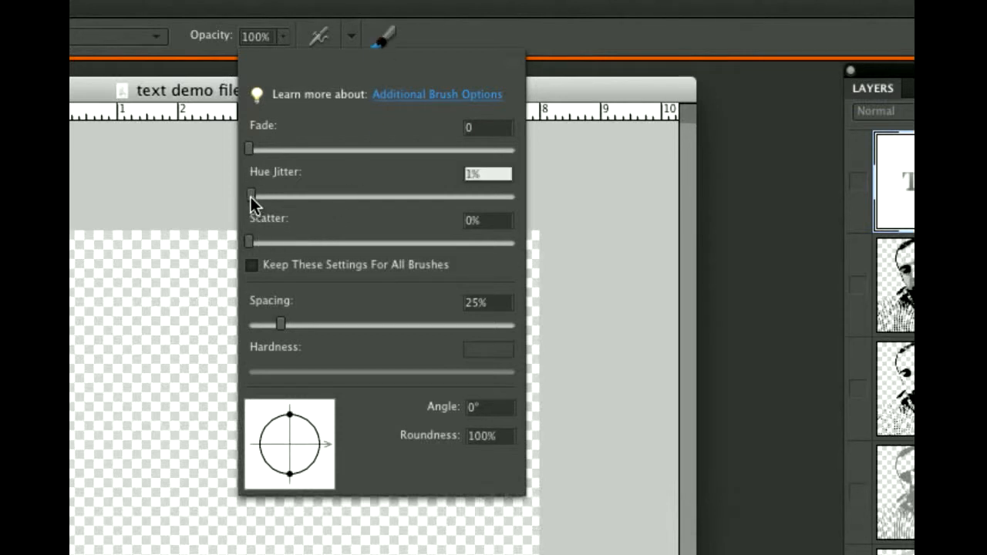
click(250, 240)
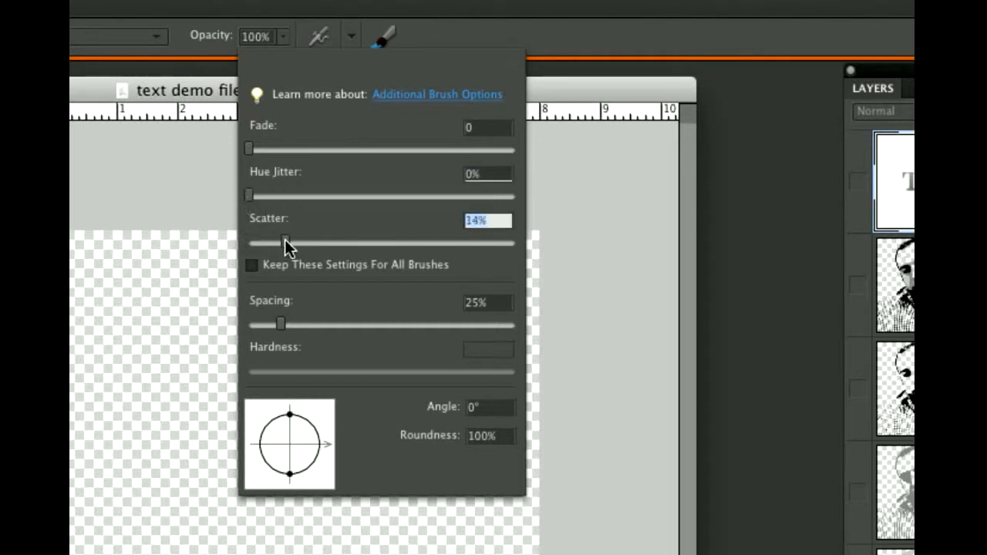
drag(290, 238, 294, 252)
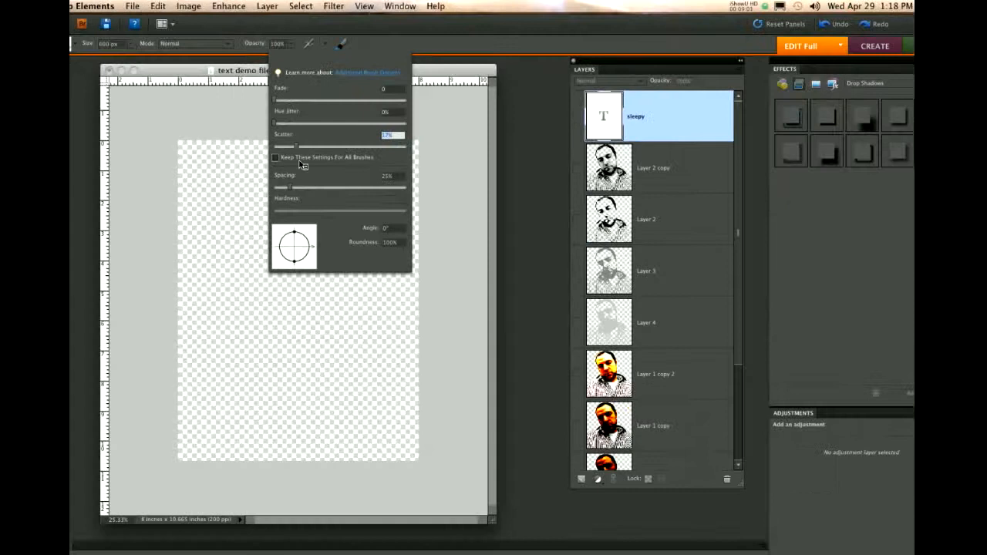
Leave the "sleepy" text layer hidden and add a new blank layer above it for painting.
click(260, 290)
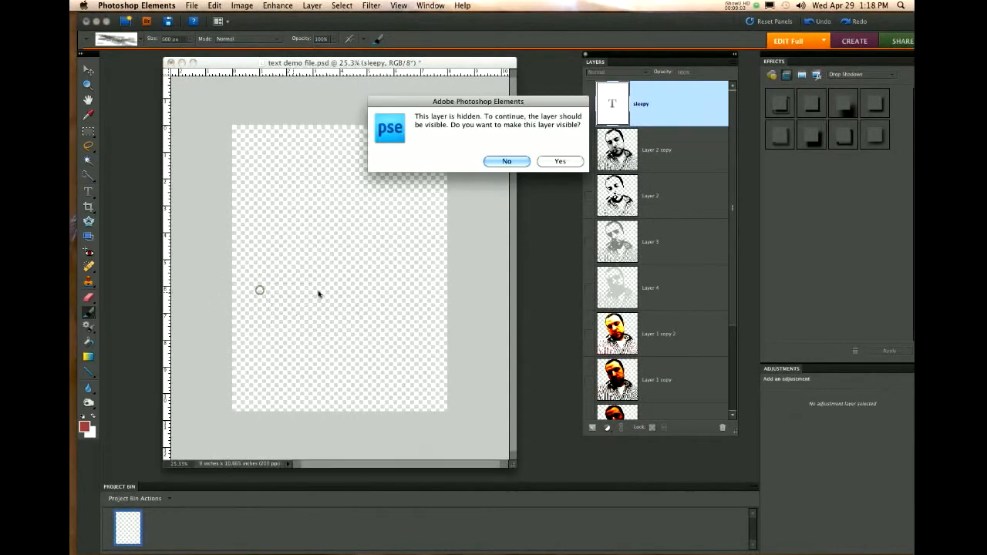
click(513, 161)
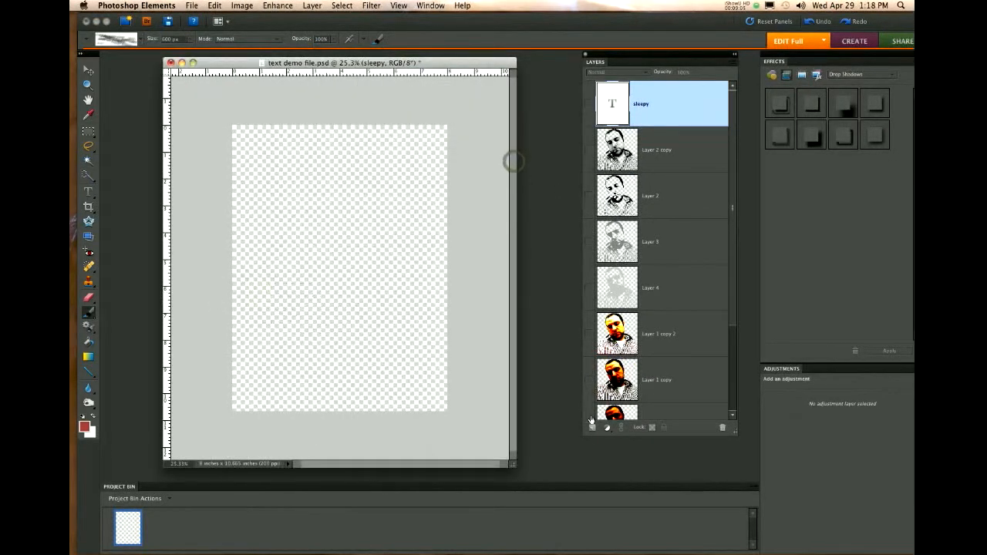
click(592, 425)
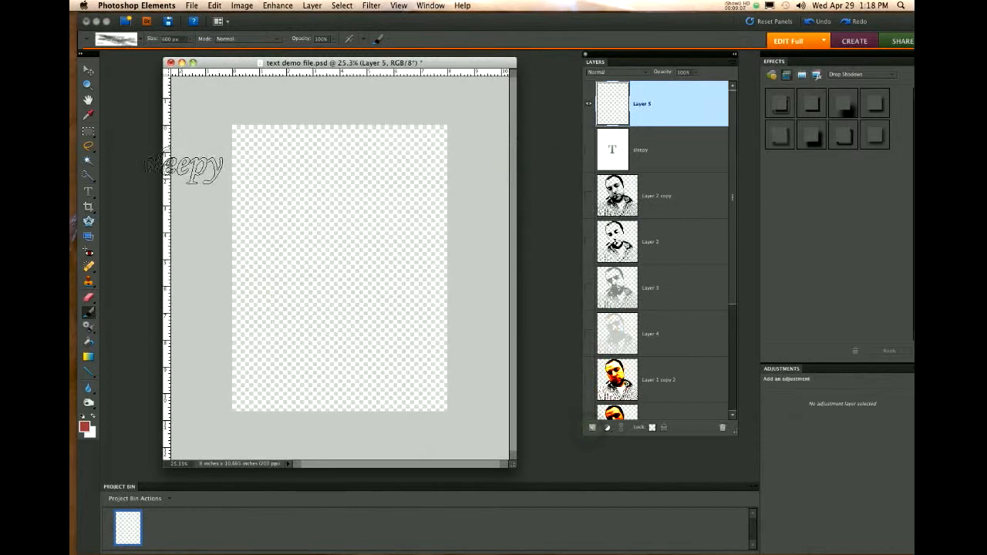
Test the scattered "sleepy" brush with strokes across the blank page and undo them.
drag(255, 224, 352, 224)
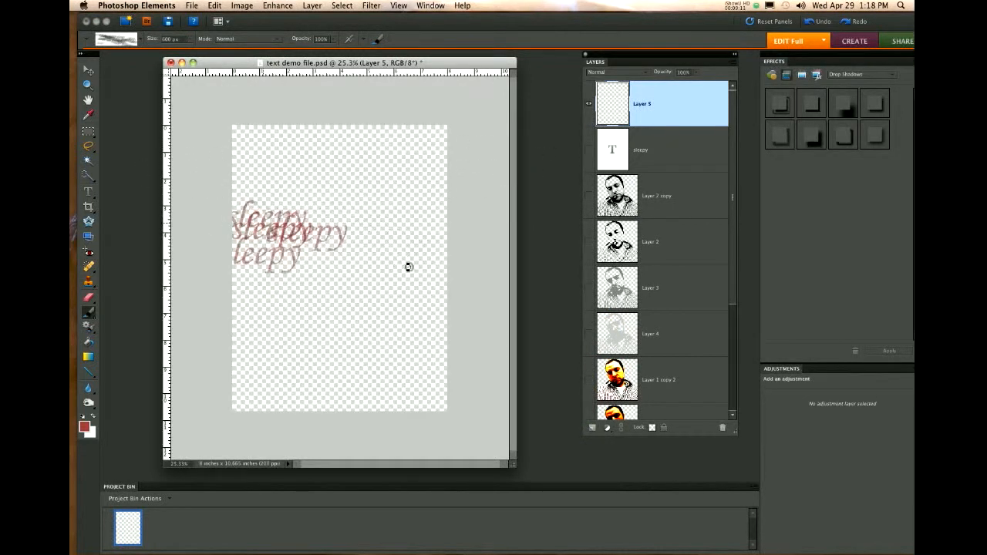
click(386, 317)
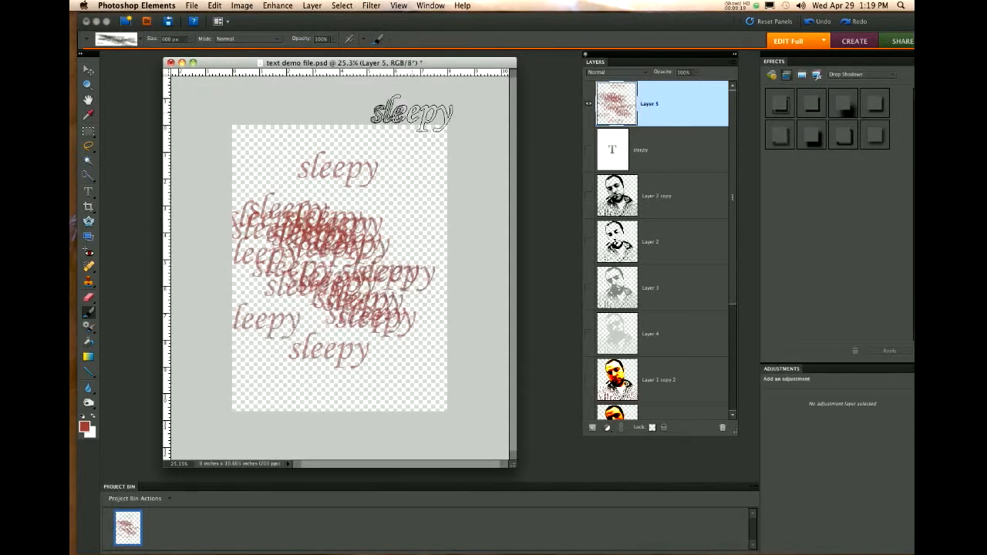
key(super+z)
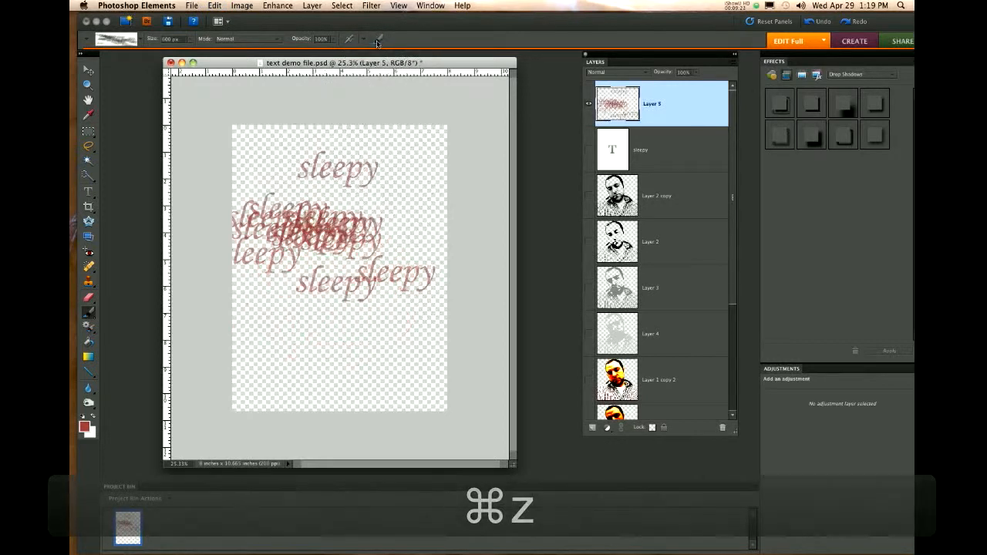
key(super+z)
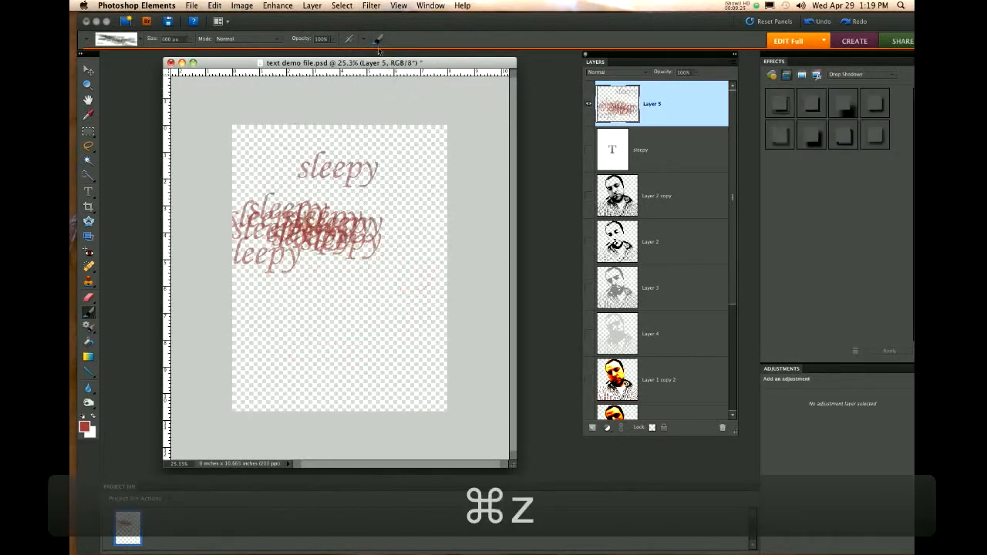
key(super+z)
Widen the brush spacing to 64% and set the scatter to 16%.
click(378, 40)
drag(332, 168, 353, 167)
click(334, 131)
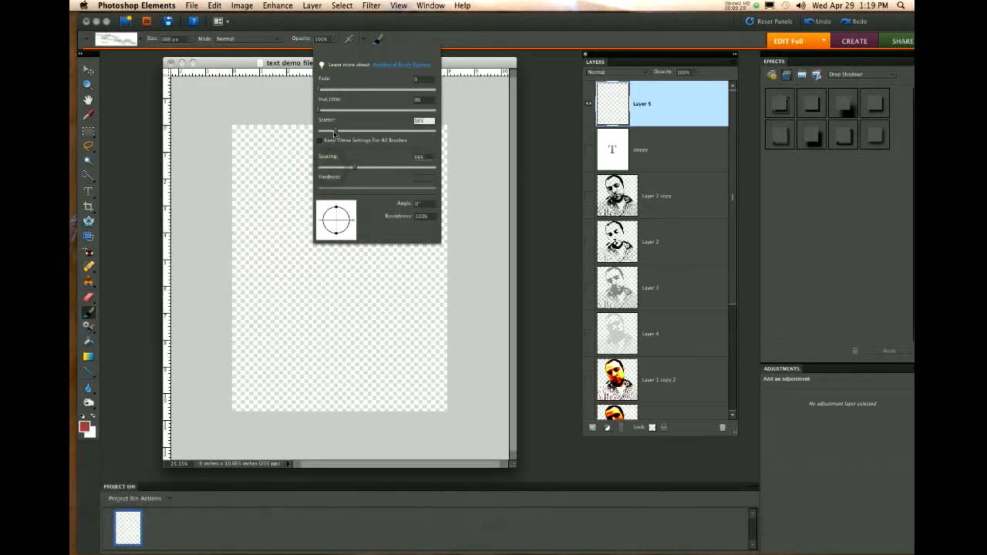
click(271, 252)
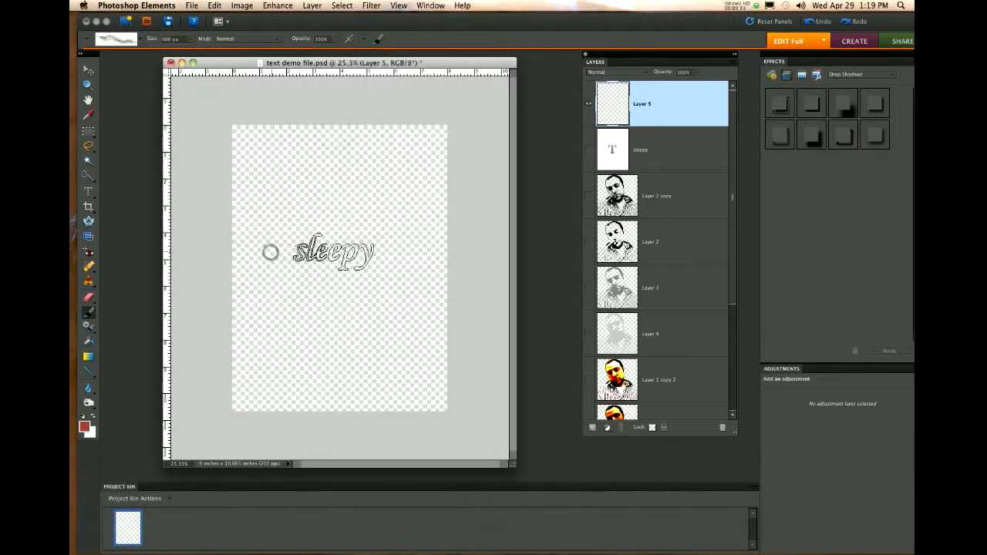
Try the more widely spaced "sleepy" brush over the middle and upper page, and undo all the strokes.
mouse_move(378, 271)
mouse_down()
mouse_move(376, 320)
mouse_move(297, 338)
mouse_up()
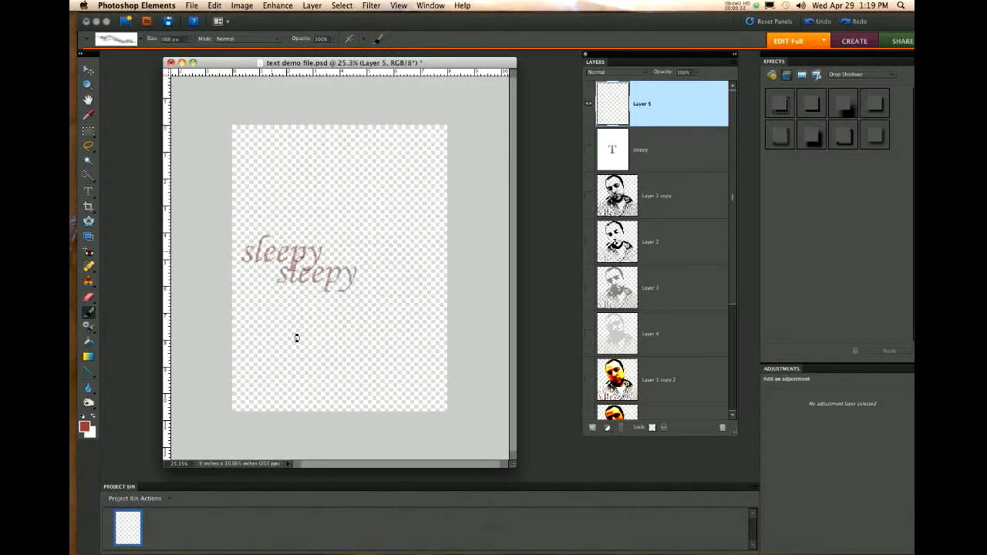
click(362, 258)
click(386, 182)
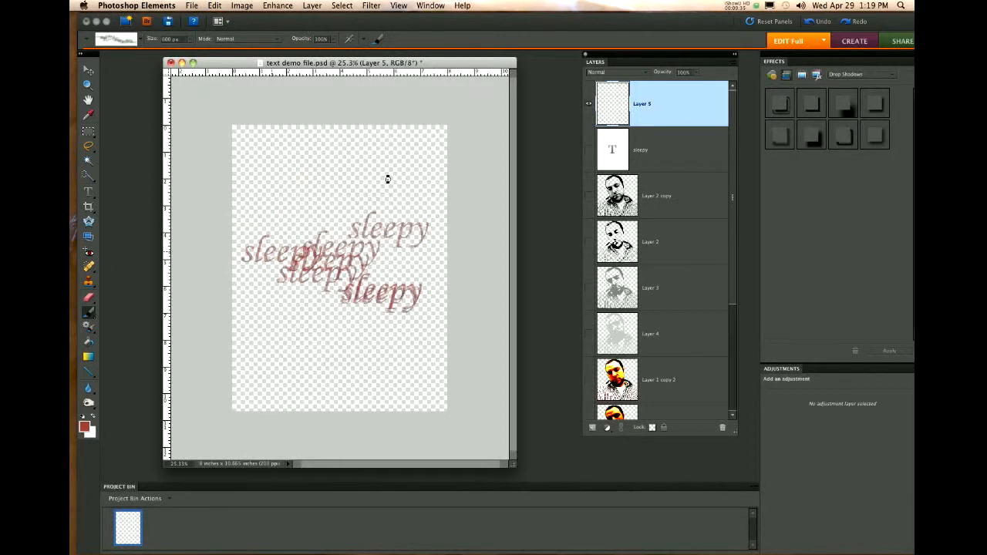
click(345, 153)
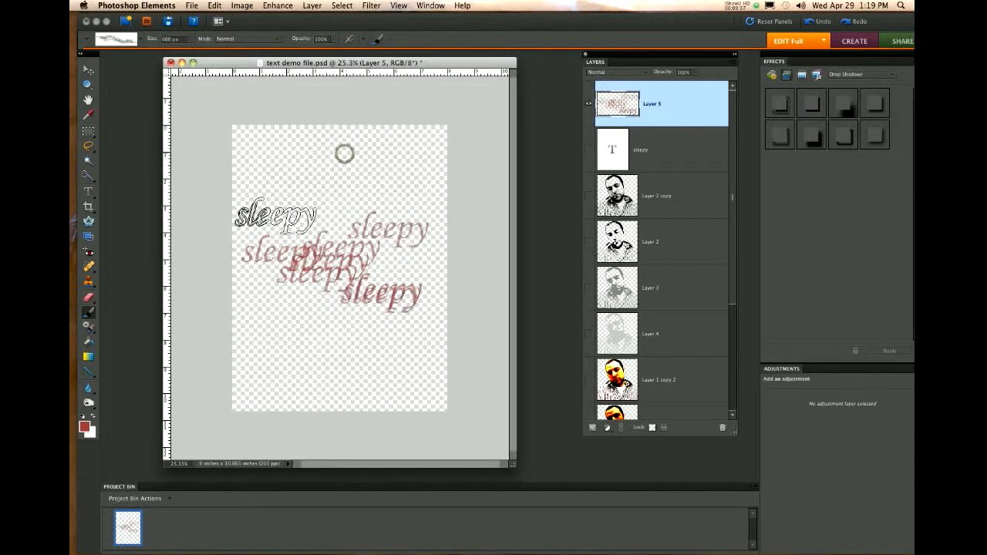
click(309, 278)
click(401, 251)
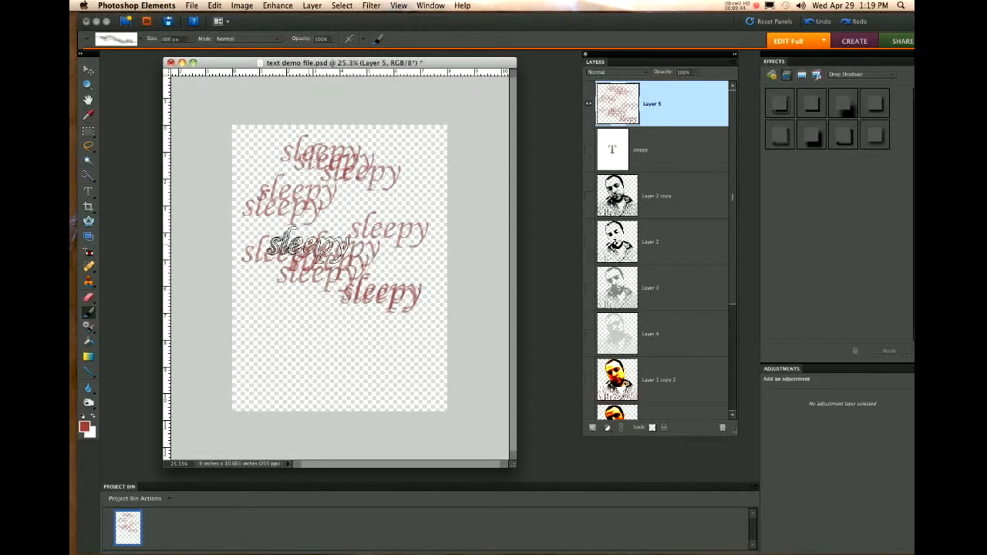
key(super+z)
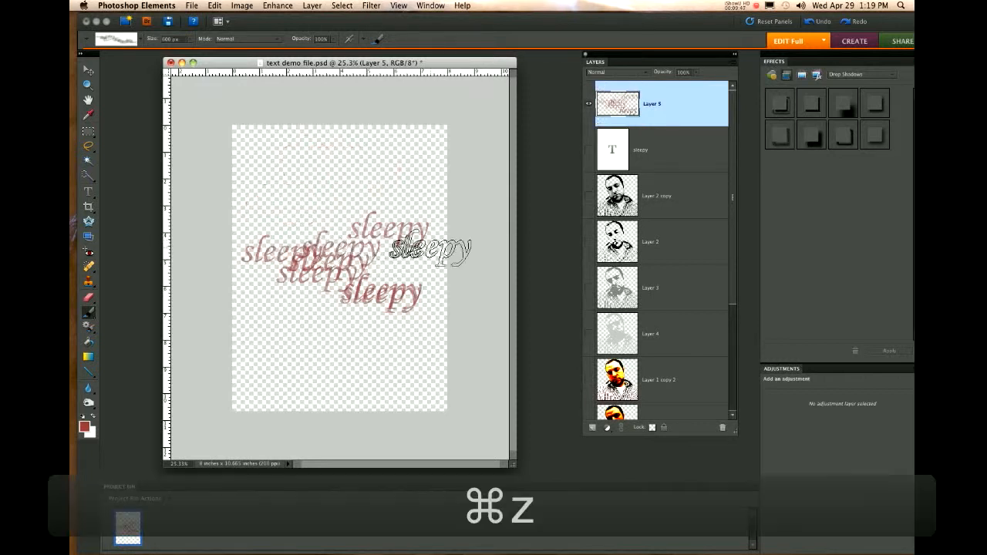
key(super+z)
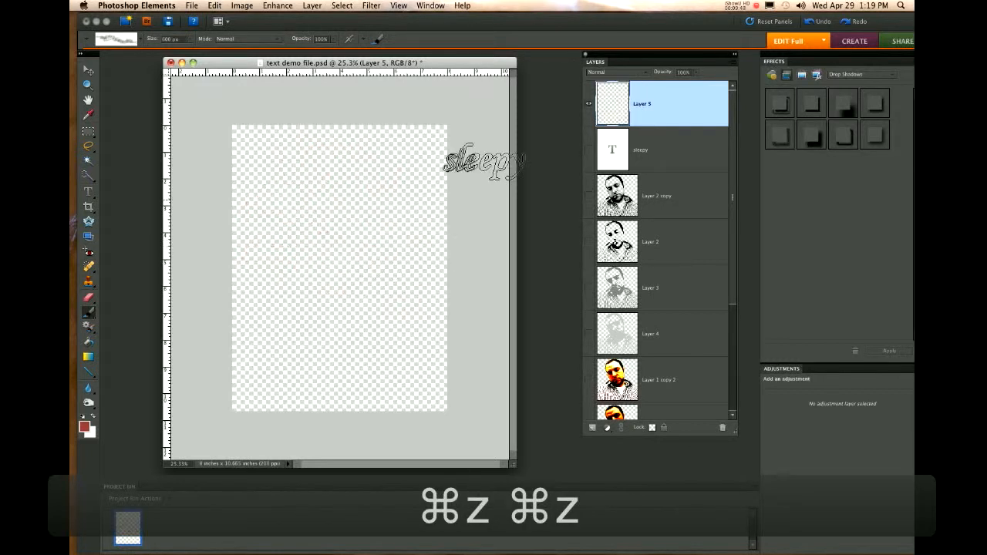
Show Layer 2 copy and move Layer 5 directly above it, below the "sleepy" text layer.
click(590, 195)
drag(654, 102, 659, 165)
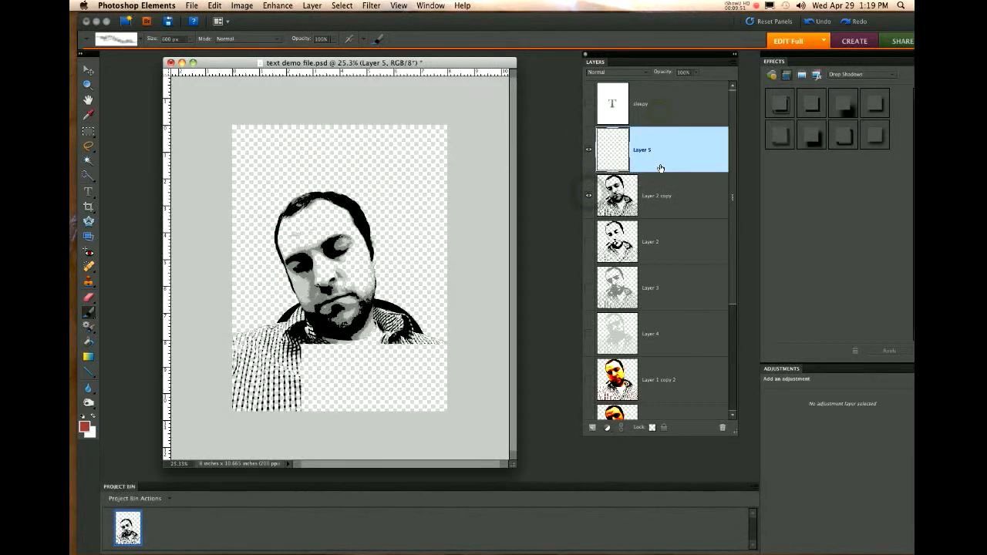
Paint dark red 600 px "sleepy" words on Layer 5 over the shirt, the chin and the area around the head.
key(super+equal)
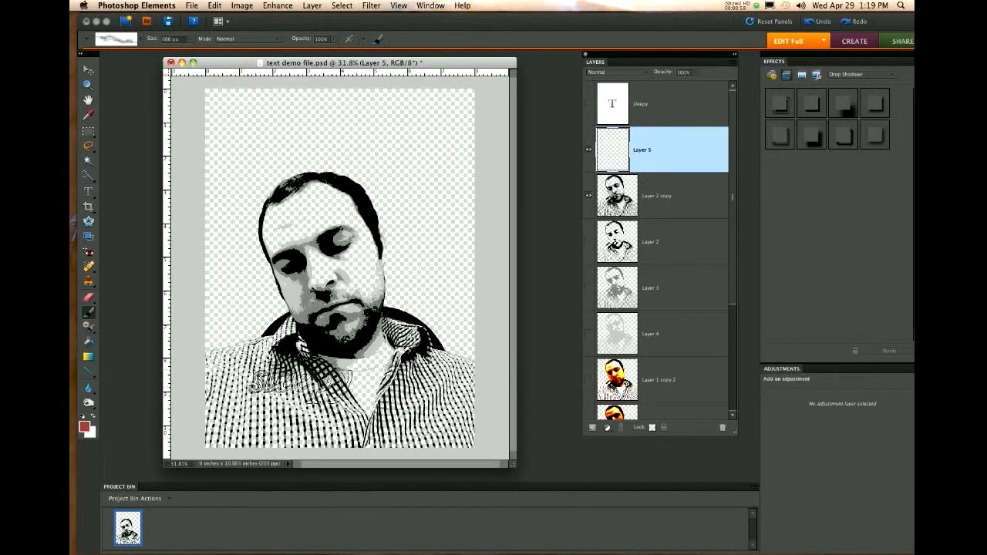
drag(269, 360, 413, 422)
mouse_move(398, 322)
mouse_down()
mouse_move(423, 235)
mouse_move(406, 176)
mouse_move(414, 307)
mouse_move(423, 152)
mouse_move(423, 273)
mouse_move(405, 224)
mouse_move(453, 317)
mouse_up()
click(312, 219)
drag(255, 285, 304, 181)
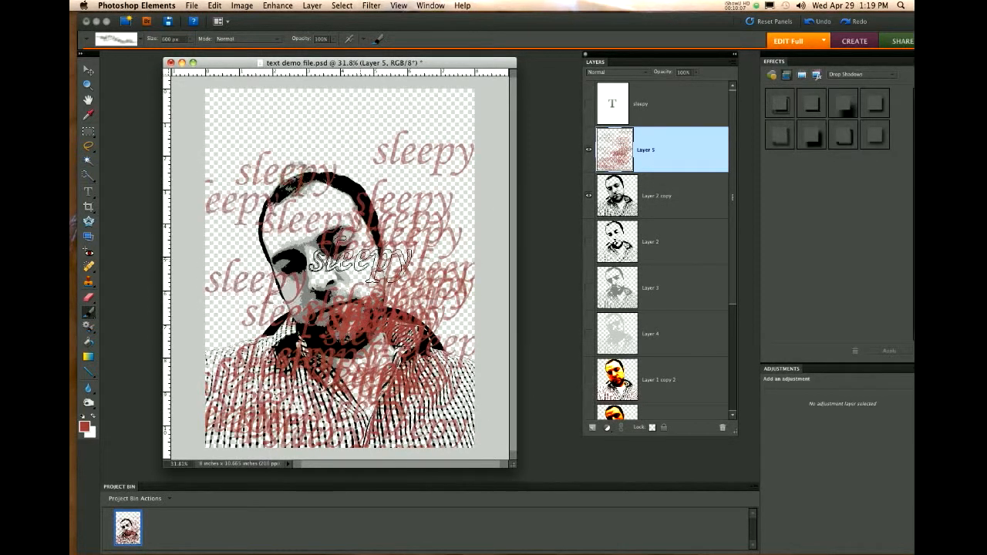
Reduce the "sleepy" brush size to 200 px.
key(bracketleft)
key(bracketleft)
key(bracketleft)
key(bracketleft)
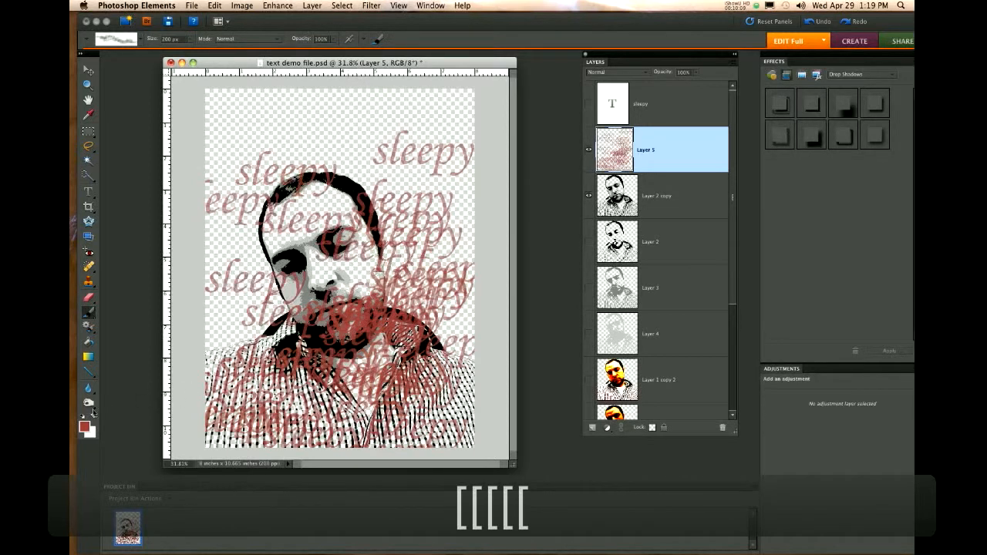
Change the foreground colour to a darker red and return to the Brush tool.
click(85, 428)
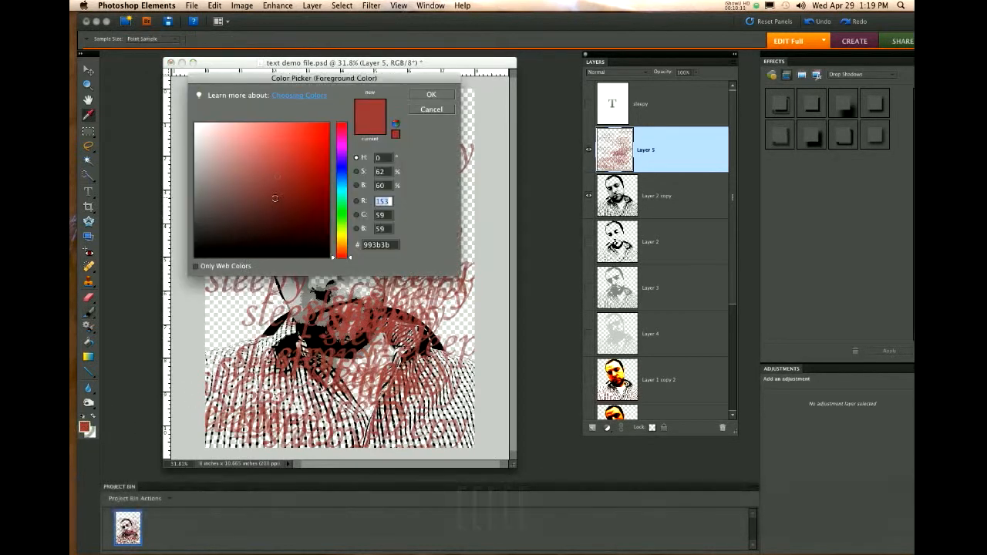
drag(286, 197, 316, 203)
click(425, 97)
key(b)
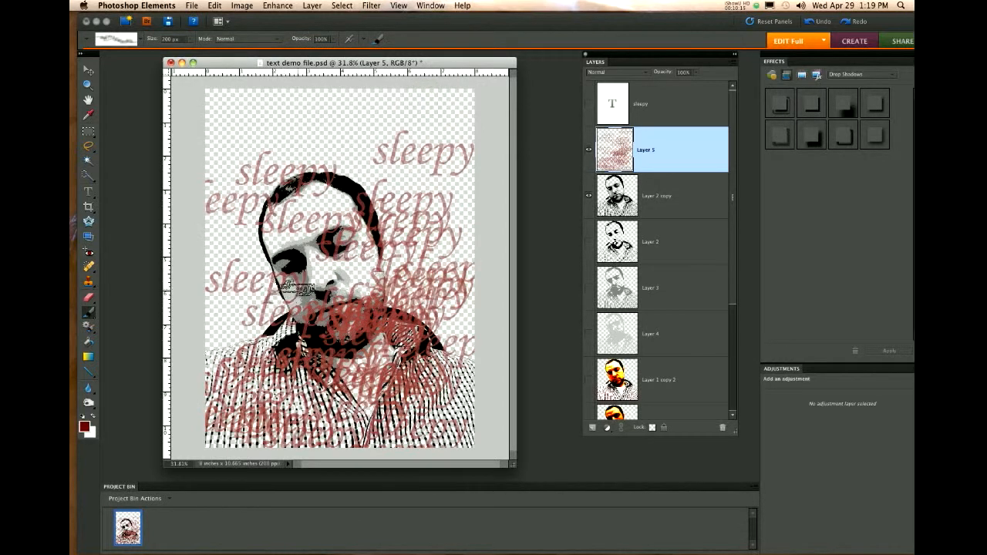
Paint dark red "sleepy" words over both eyes and the shadowed cheek, reducing the brush to 70 px for the finer areas.
scroll(266, 274, up, 5)
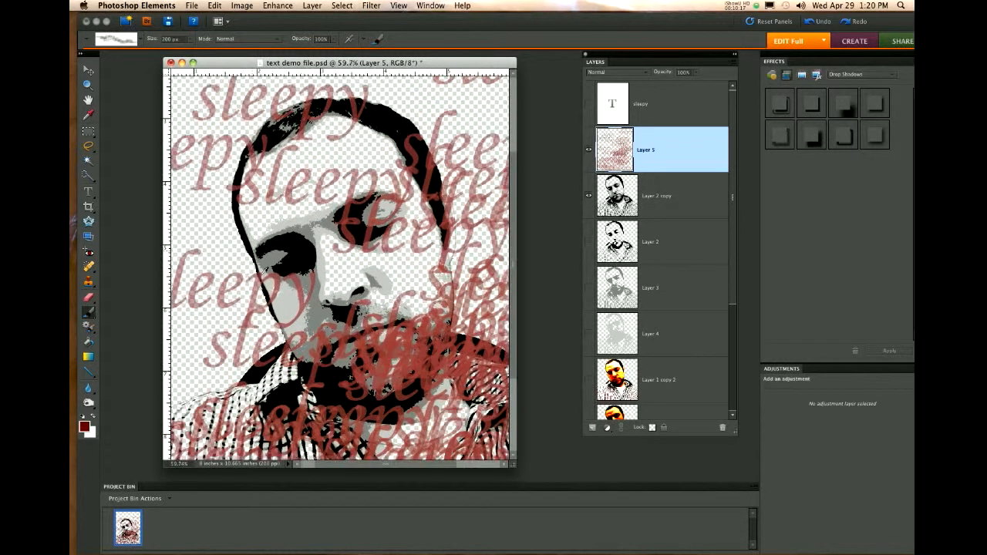
scroll(277, 262, up, 2)
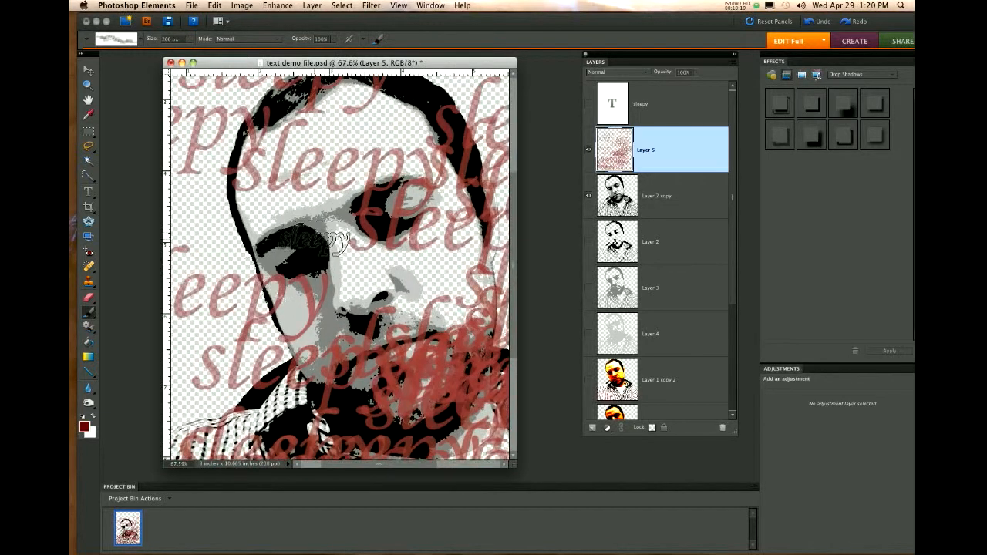
key(bracketleft)
key(bracketleft)
key(bracketleft)
key(bracketleft)
mouse_move(307, 266)
mouse_down()
mouse_move(288, 220)
mouse_move(246, 239)
mouse_move(276, 220)
mouse_move(256, 256)
mouse_move(276, 358)
mouse_move(268, 339)
mouse_move(325, 357)
mouse_up()
key(bracketleft)
key(bracketleft)
key(bracketleft)
mouse_move(336, 313)
mouse_down()
mouse_move(334, 269)
mouse_move(367, 236)
mouse_up()
mouse_move(372, 177)
mouse_down()
mouse_move(378, 223)
mouse_move(416, 247)
mouse_move(416, 227)
mouse_up()
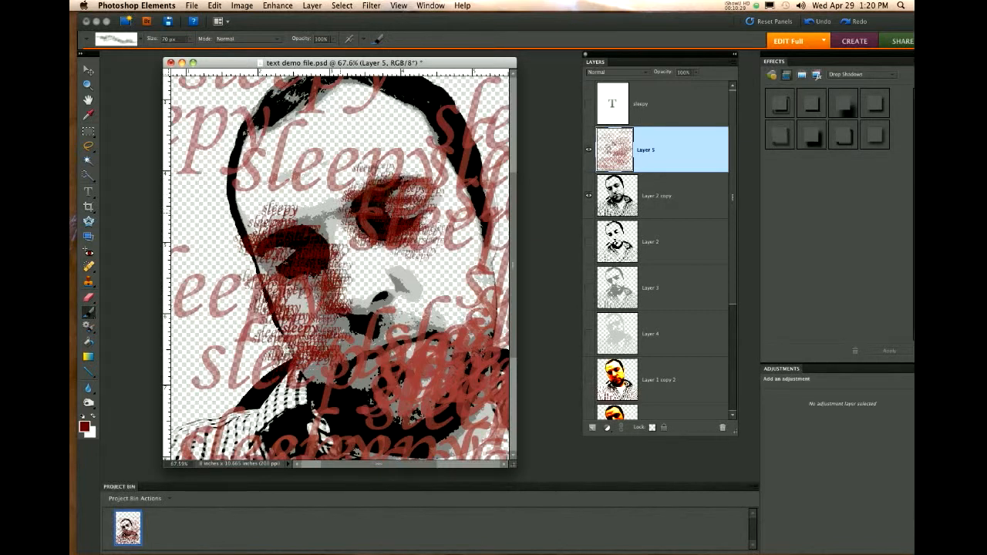
Fill the brow with small "sleepy" words and paint 175 px ones over the hair, the sides of the face and the chin.
key(bracketleft)
key(bracketright)
key(bracketright)
key(bracketright)
key(bracketright)
key(bracketright)
key(bracketright)
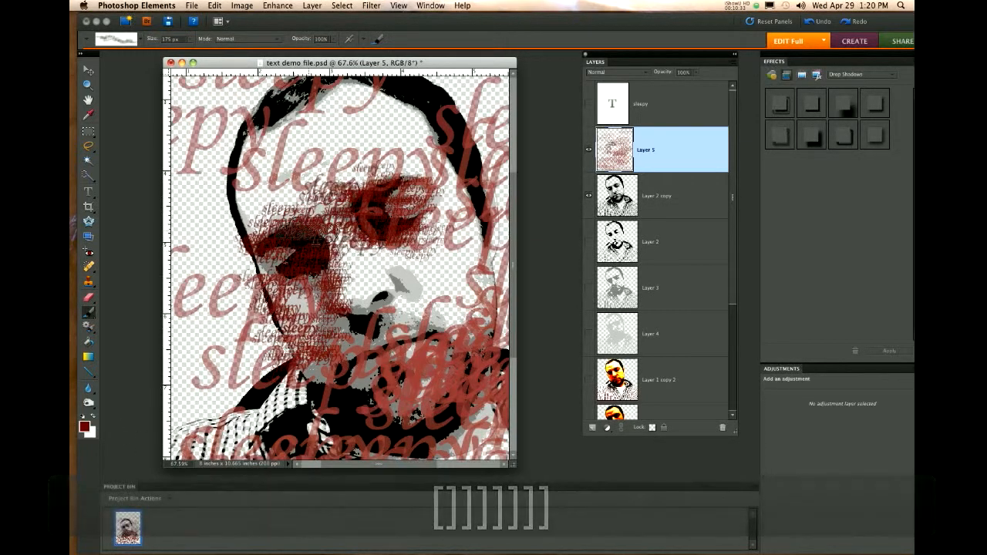
mouse_move(426, 90)
mouse_down()
mouse_move(487, 147)
mouse_move(442, 112)
mouse_move(480, 239)
mouse_move(458, 158)
mouse_up()
drag(416, 216, 382, 332)
mouse_move(254, 191)
mouse_down()
mouse_move(212, 238)
mouse_move(251, 232)
mouse_move(223, 210)
mouse_move(208, 340)
mouse_move(208, 260)
mouse_move(228, 357)
mouse_up()
drag(443, 432, 348, 131)
mouse_move(282, 209)
mouse_down()
mouse_move(249, 279)
mouse_move(333, 253)
mouse_move(430, 202)
mouse_up()
Enlarge the "sleepy" brush to 500 px and paint words over the shirt, the beard and above the head.
key(super+0)
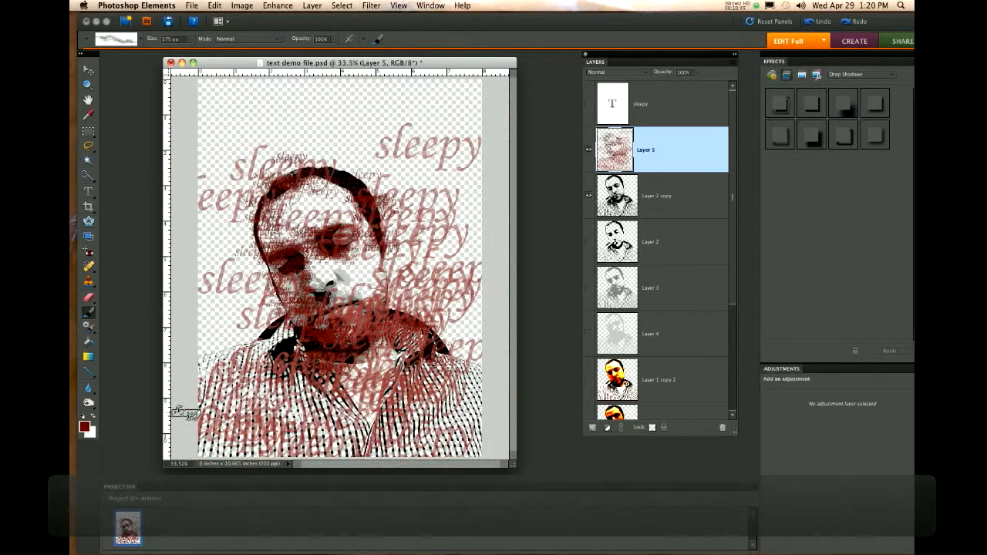
key(bracketright)
key(bracketright)
key(bracketright)
key(bracketright)
key(bracketright)
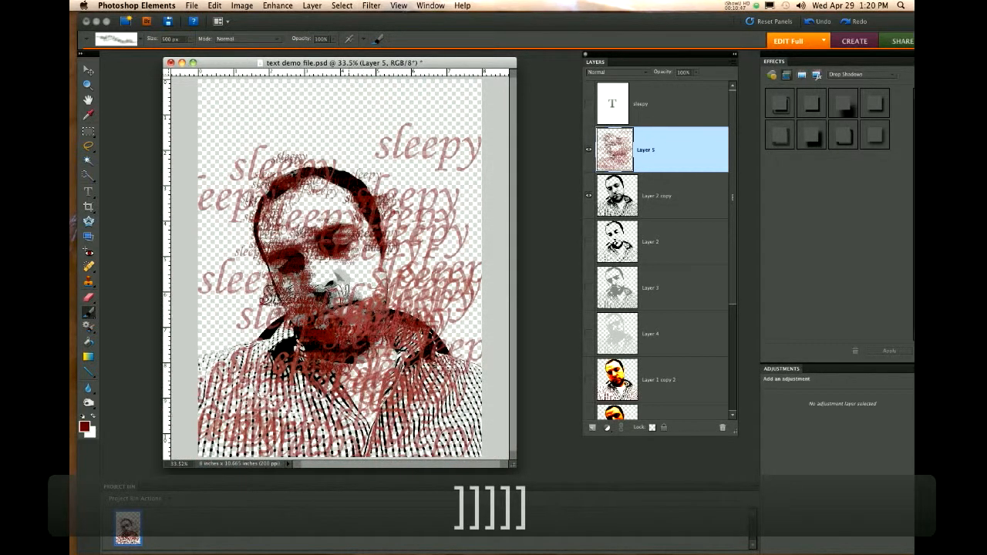
mouse_move(221, 419)
mouse_down()
mouse_move(241, 370)
mouse_move(420, 408)
mouse_up()
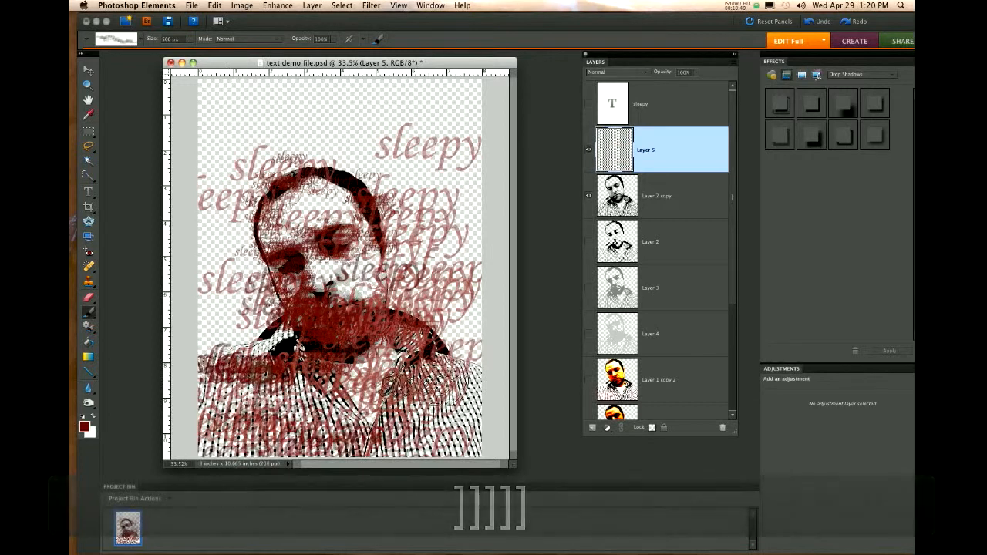
click(351, 176)
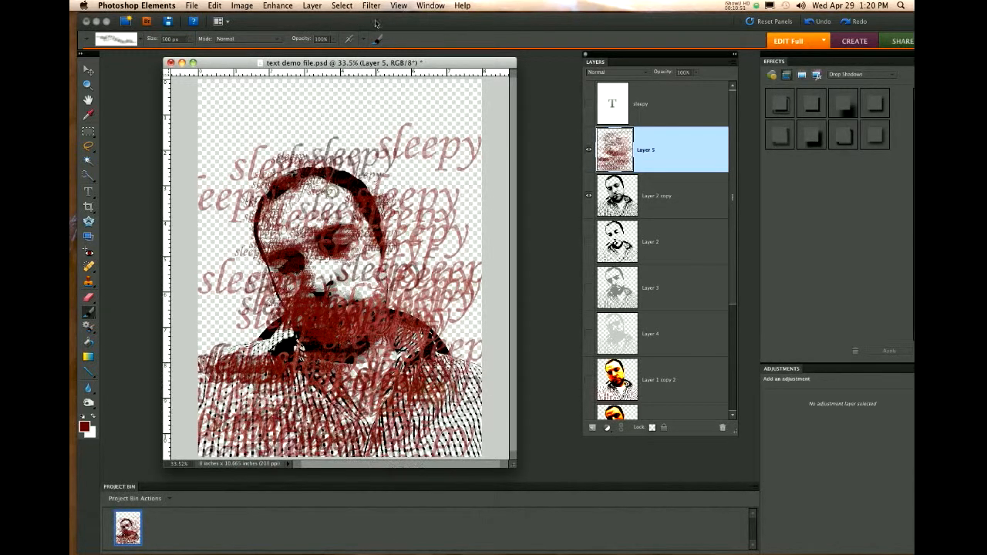
Set the "sleepy" brush's spacing to 80% and angle to 41°, and increase its hue jitter.
click(378, 40)
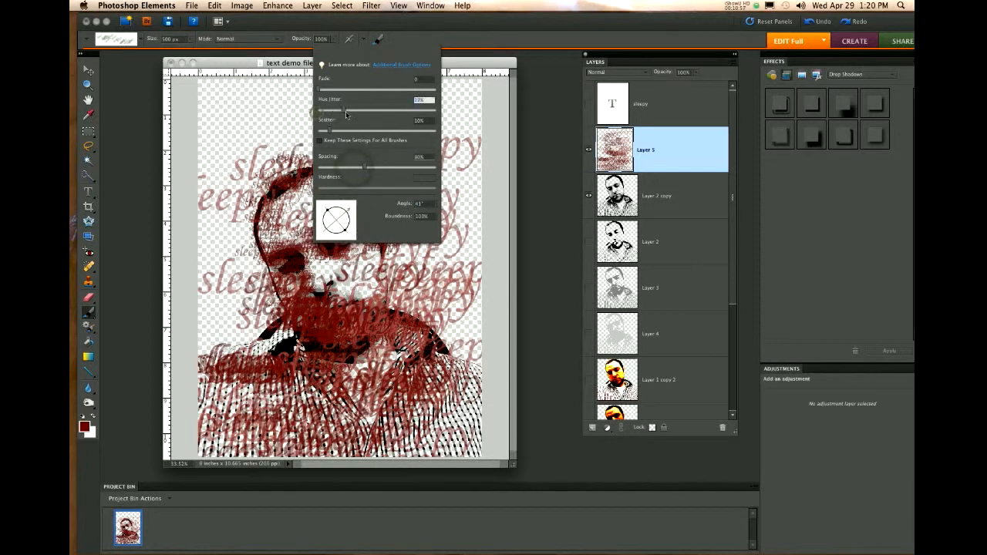
click(234, 207)
click(235, 207)
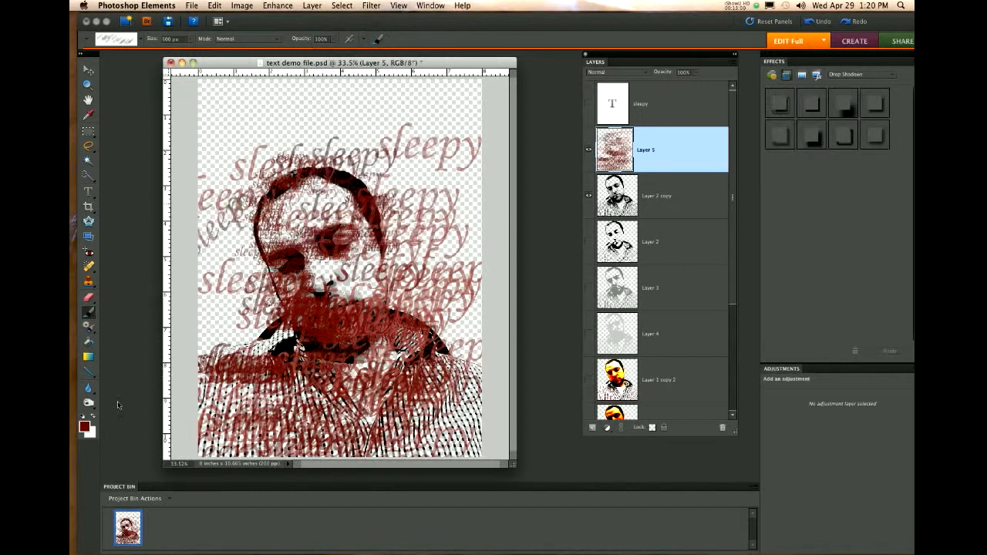
Set the background colour to golden yellow #ecc52c and return to the Brush tool.
click(92, 437)
click(342, 188)
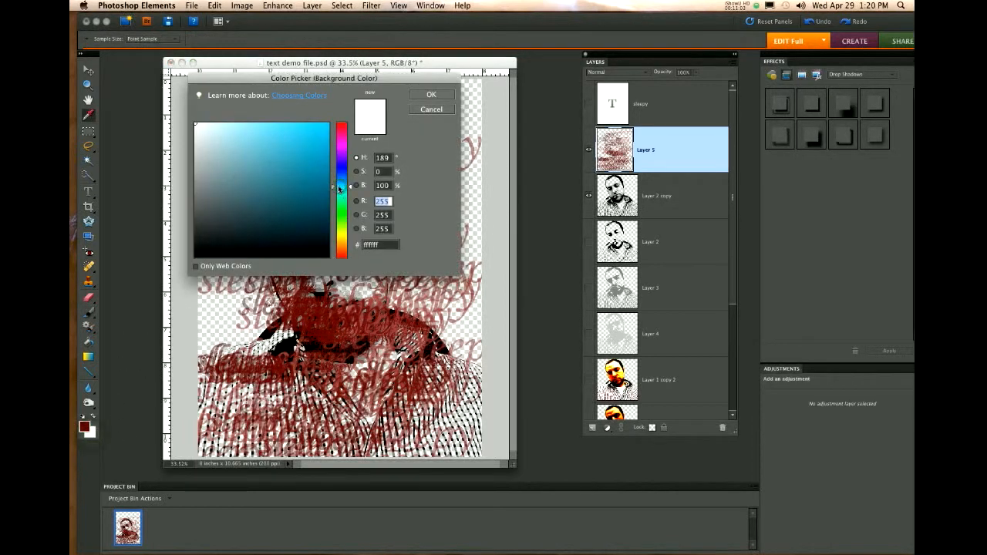
drag(342, 254, 341, 240)
click(303, 132)
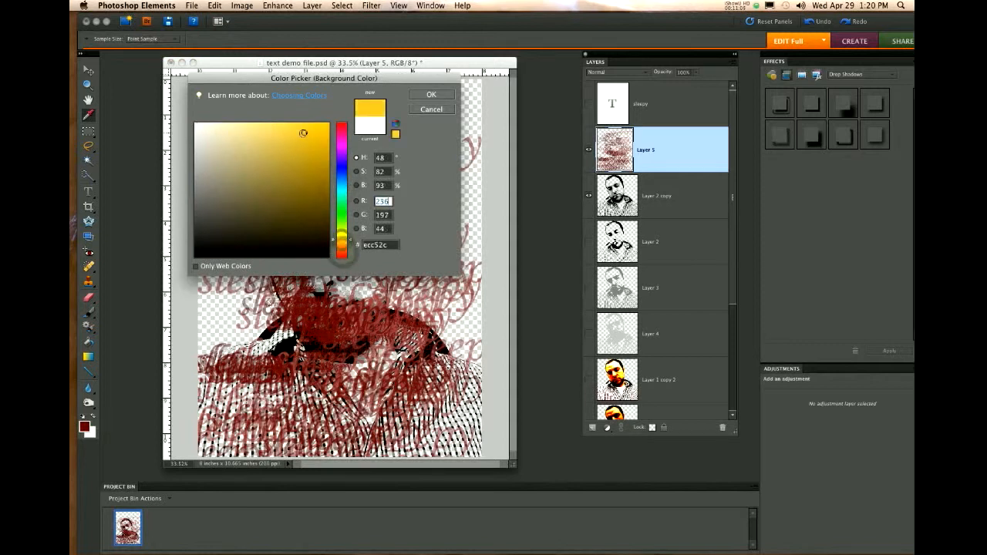
click(429, 95)
key(b)
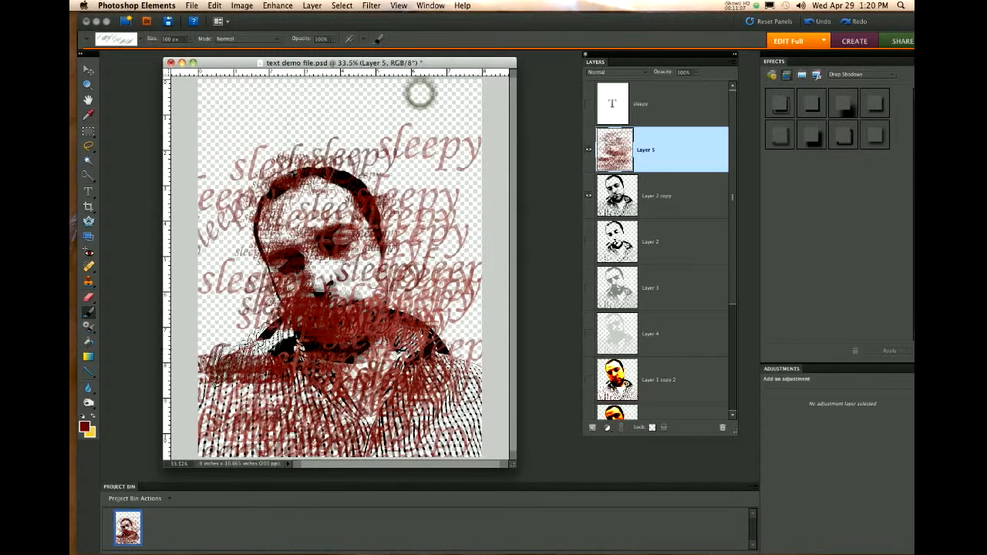
Paint large angled "sleepy" words in mixed red and orange over the shirt, the collar and the area around the head.
mouse_move(377, 376)
mouse_down()
mouse_move(450, 369)
mouse_move(460, 397)
mouse_move(419, 291)
mouse_move(456, 371)
mouse_move(426, 224)
mouse_move(247, 174)
mouse_move(308, 147)
mouse_move(386, 271)
mouse_move(310, 421)
mouse_move(239, 397)
mouse_move(299, 453)
mouse_move(339, 412)
mouse_up()
scroll(366, 384, up, 5)
scroll(369, 375, up, 5)
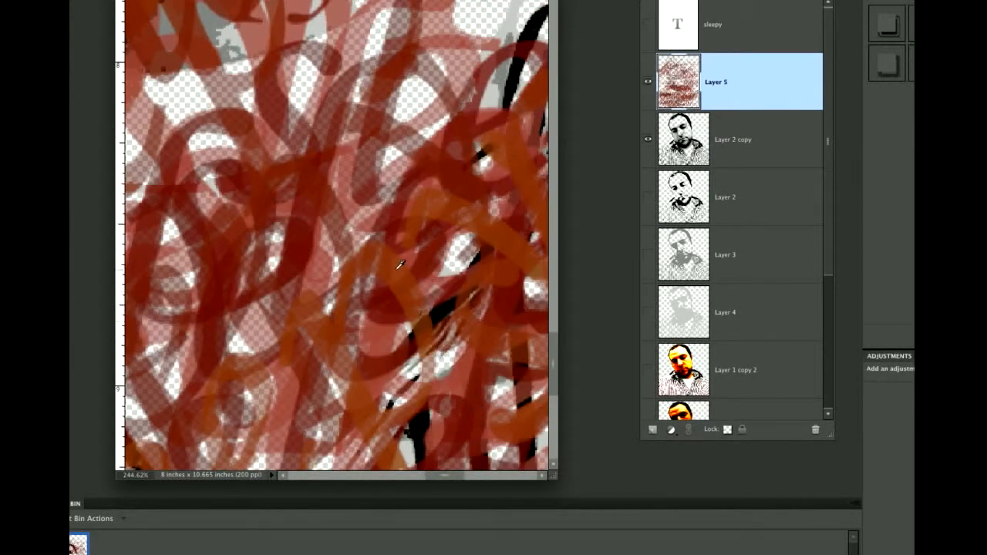
scroll(400, 265, down, 10)
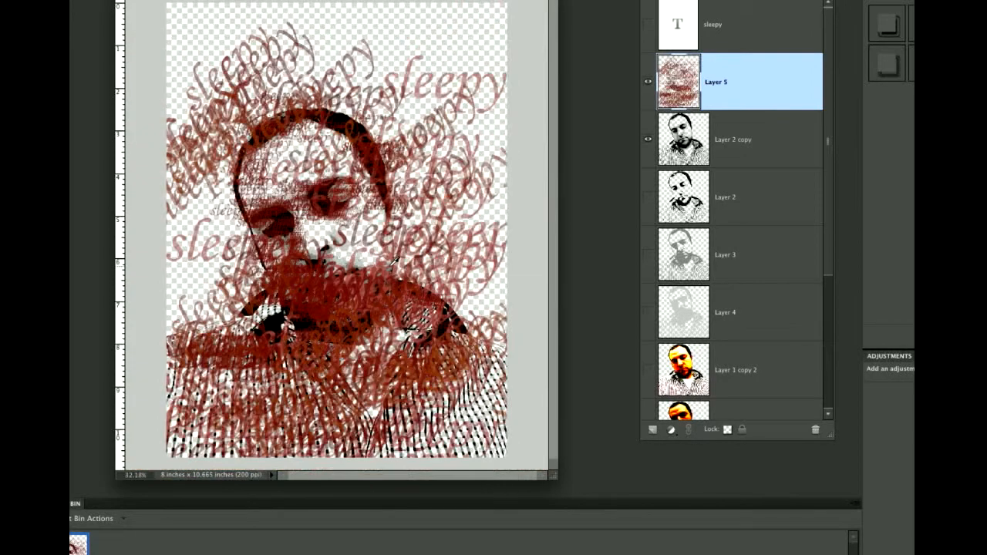
Reduce the angled "sleepy" brush and paint smaller words over the hair and the shadowed eye and cheek.
key(bracketleft)
key(bracketleft)
key(bracketleft)
key(bracketleft)
key(bracketleft)
key(bracketleft)
key(bracketleft)
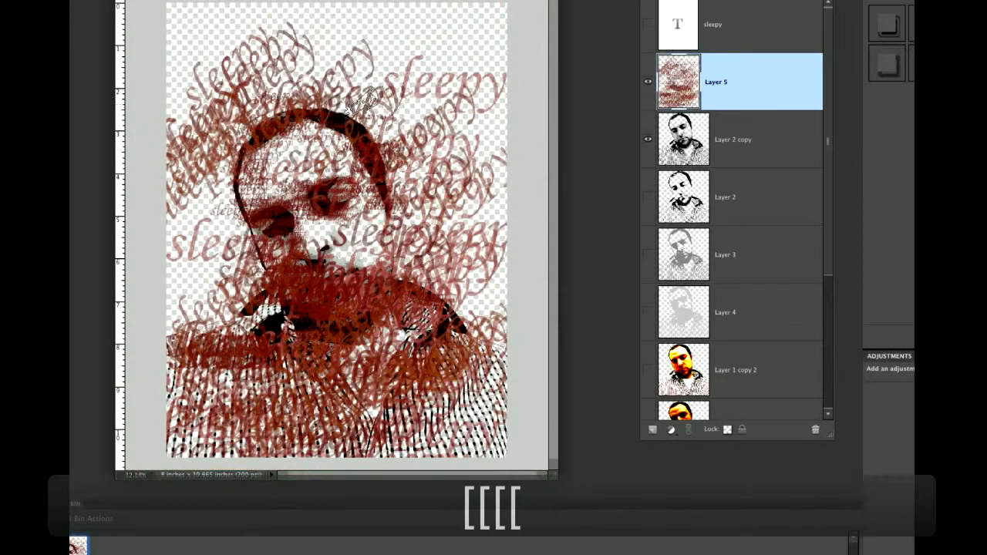
mouse_move(360, 141)
mouse_down()
mouse_move(340, 117)
mouse_move(377, 210)
mouse_move(349, 191)
mouse_move(271, 230)
mouse_up()
Enlarge the brush and cover the remaining black areas of the hair, the collar and the lower shirt with "sleepy" words.
key(bracketright)
key(bracketright)
key(bracketright)
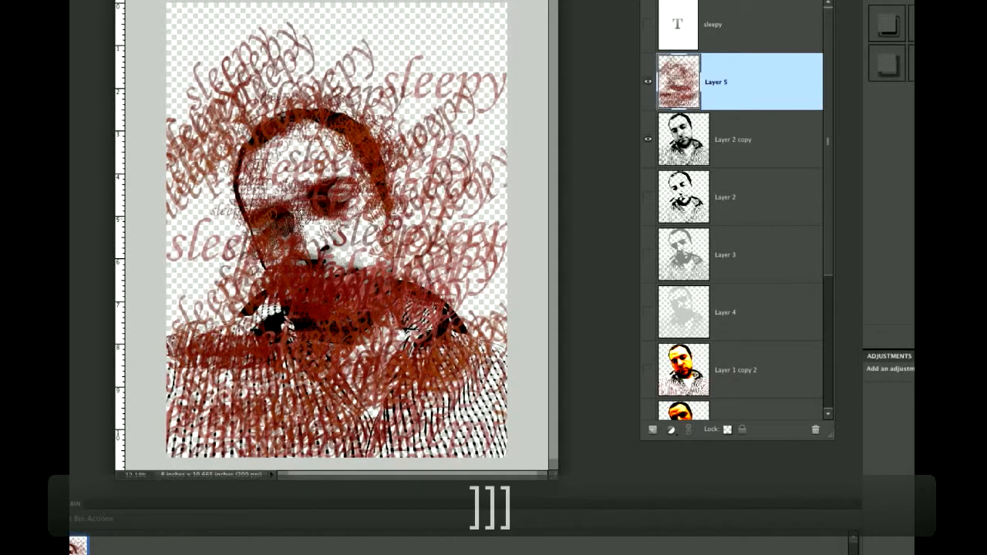
mouse_move(269, 139)
mouse_down()
mouse_move(337, 96)
mouse_move(259, 157)
mouse_up()
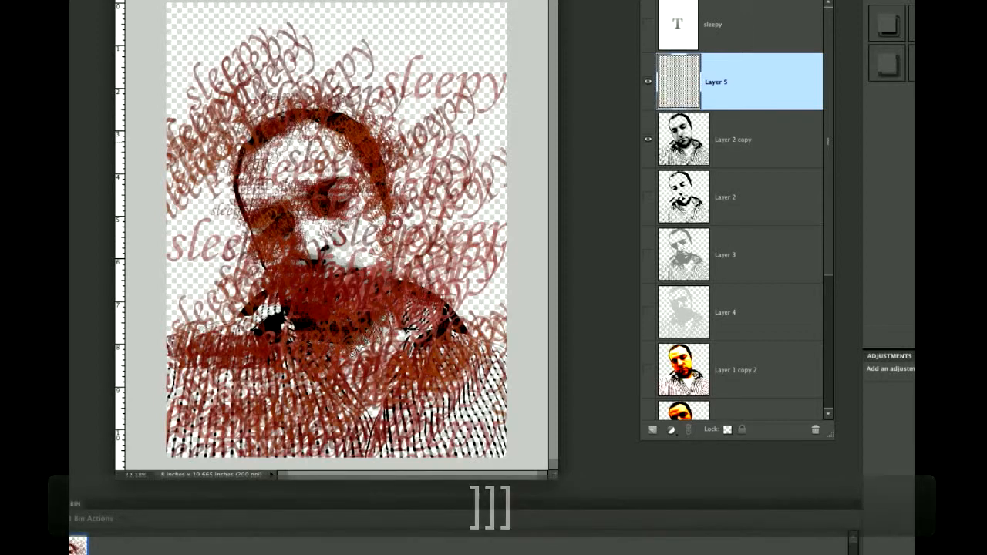
mouse_move(283, 317)
mouse_down()
mouse_move(260, 328)
mouse_move(271, 338)
mouse_move(250, 305)
mouse_move(236, 312)
mouse_up()
mouse_move(436, 313)
mouse_down()
mouse_move(411, 331)
mouse_move(465, 344)
mouse_up()
drag(489, 454, 422, 436)
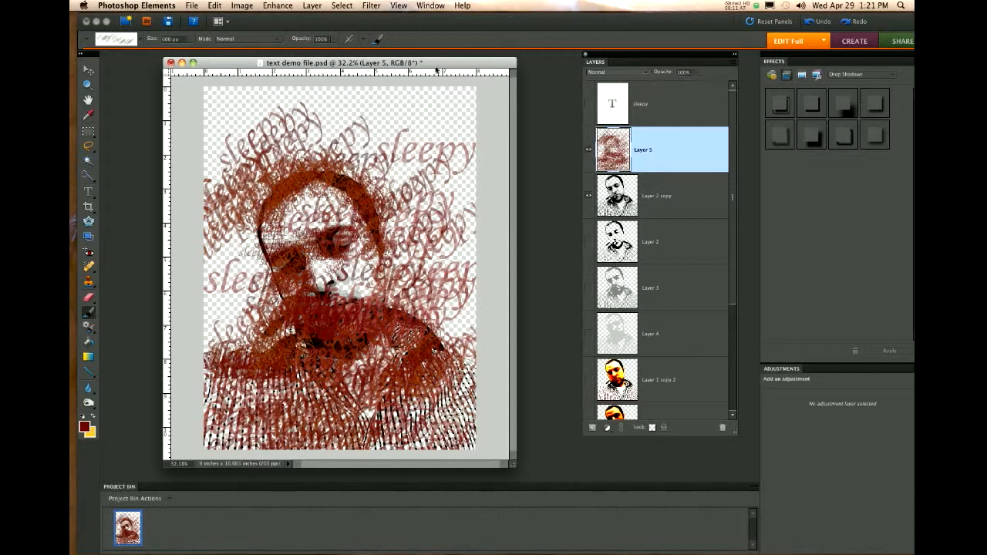
Clip Layer 5 to Layer 2 copy with a clipping mask.
click(293, 7)
mouse_move(306, 6)
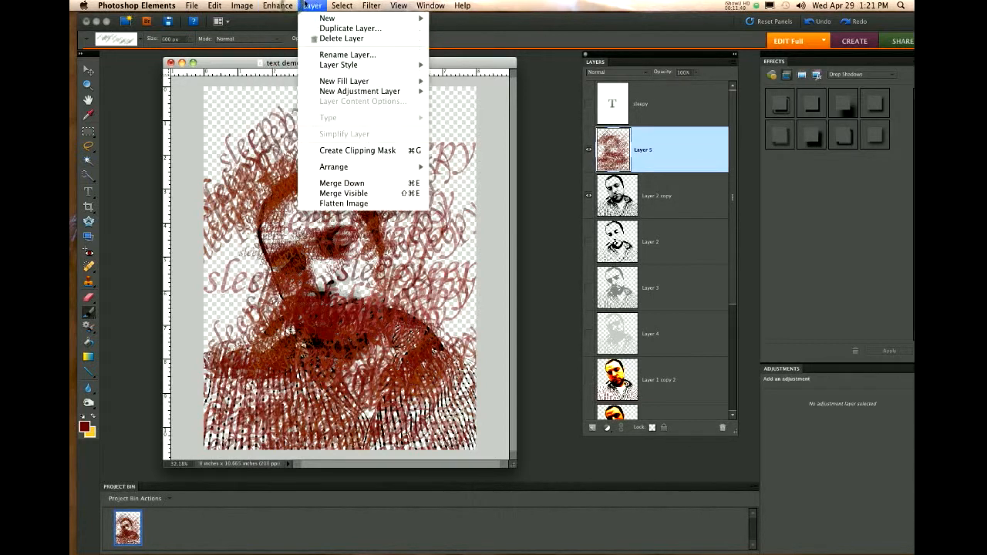
click(352, 150)
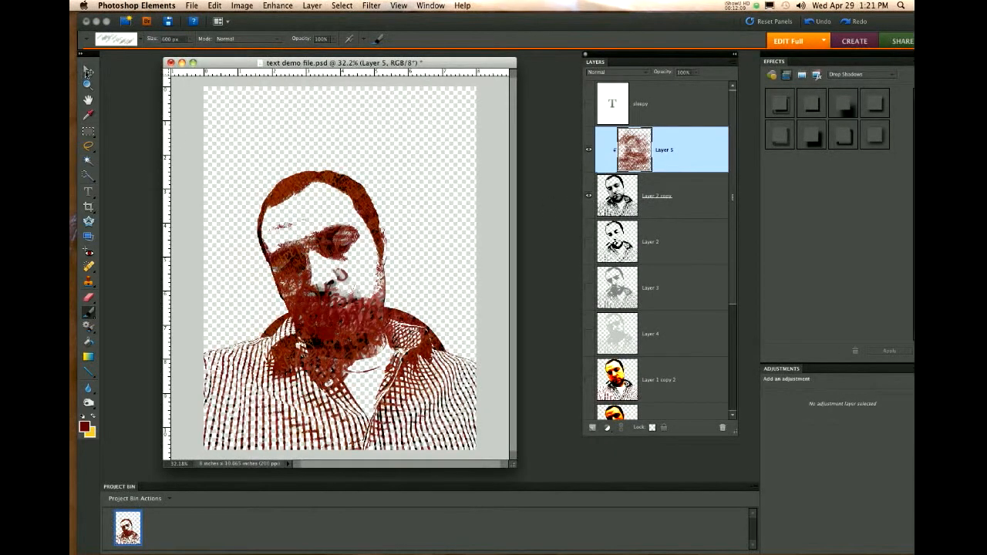
Turn off automatic layer selection, try shifting the clipped text of Layer 5 inside the portrait, and undo the move.
click(87, 71)
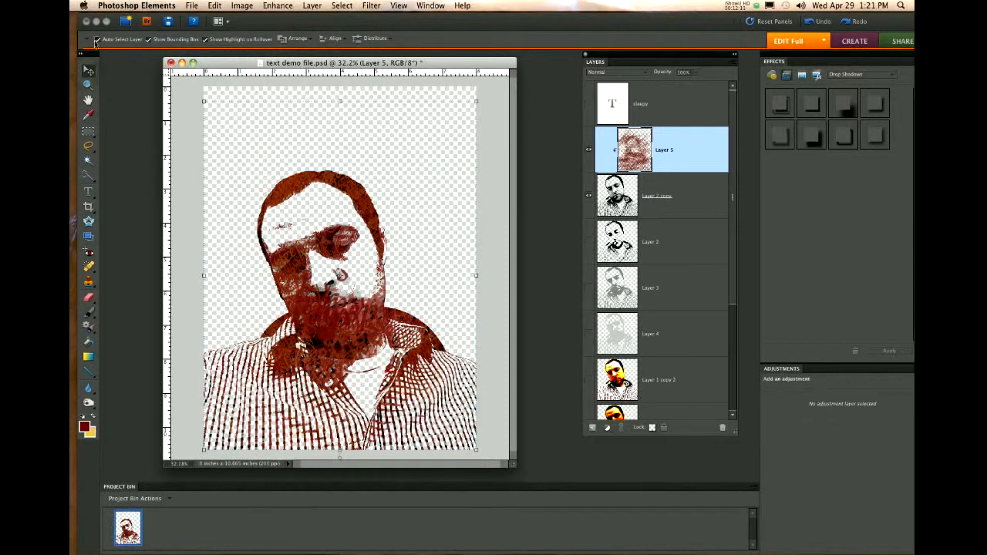
mouse_move(374, 342)
mouse_down()
mouse_move(402, 279)
mouse_move(390, 258)
mouse_move(412, 239)
mouse_move(456, 226)
mouse_move(416, 269)
mouse_move(375, 345)
mouse_up()
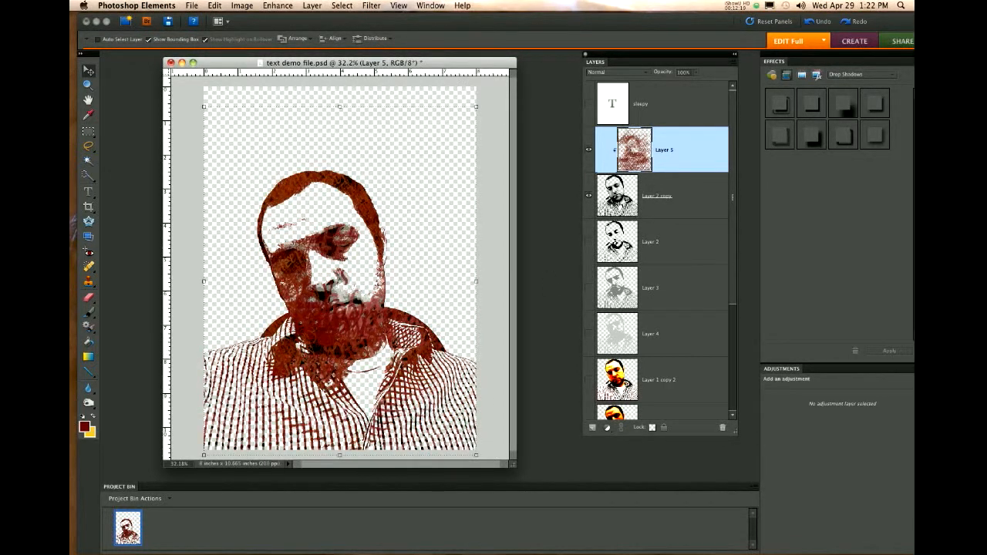
drag(312, 333, 341, 333)
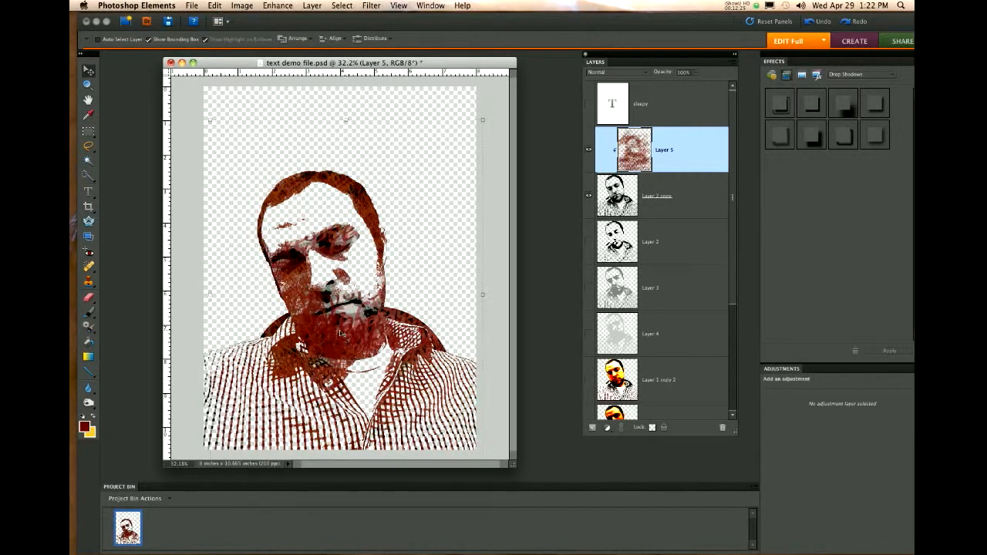
key(super+z)
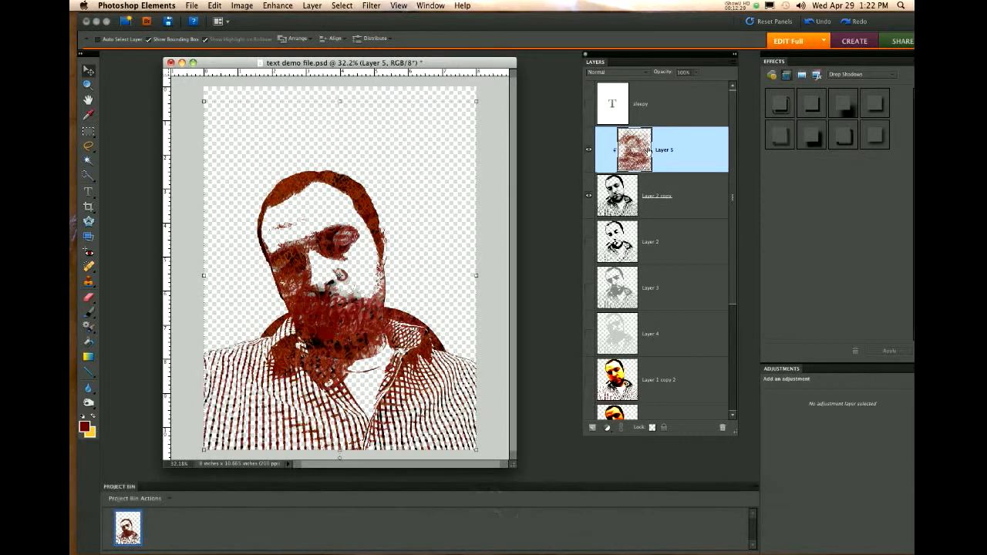
Try the Multiply blending mode on Layer 5 and set it back to Normal.
click(647, 75)
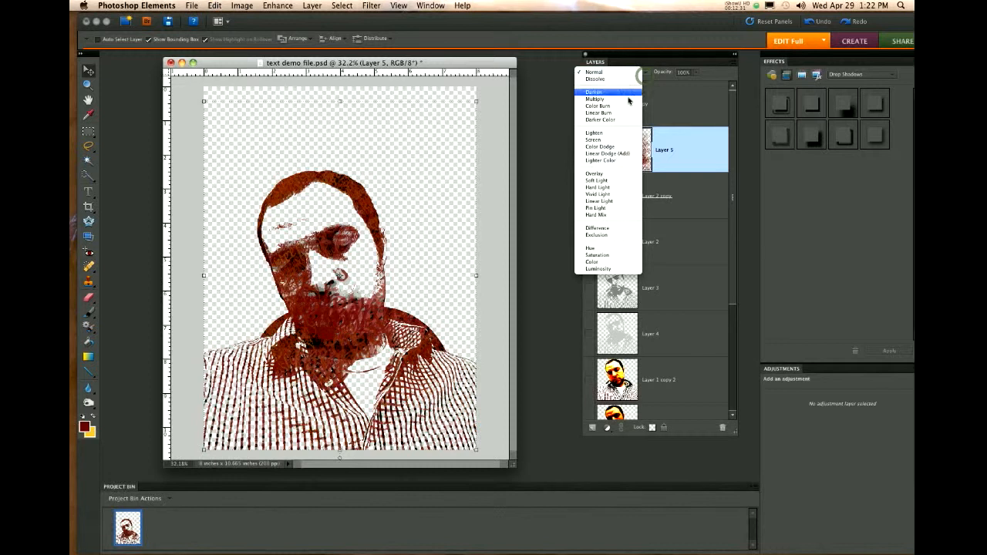
click(629, 99)
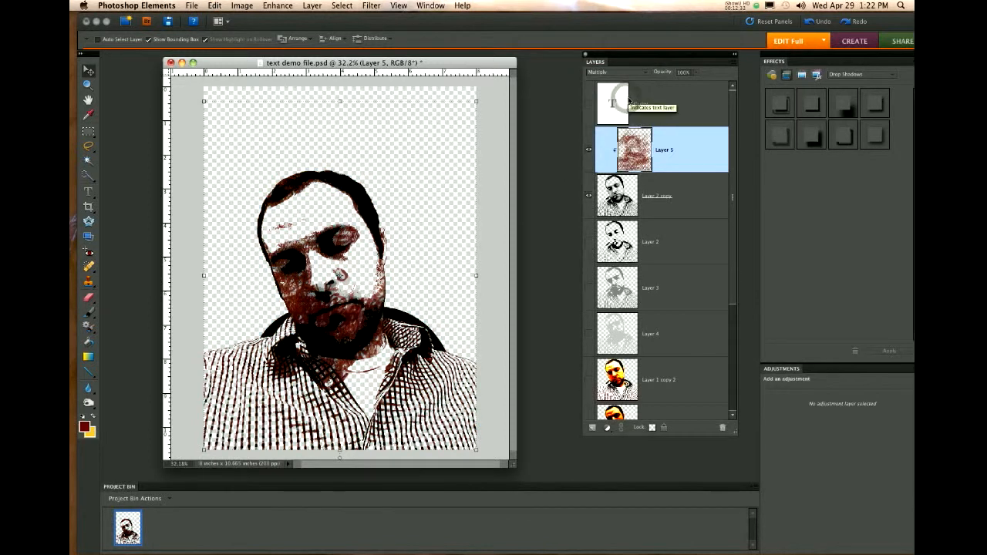
click(648, 75)
click(614, 130)
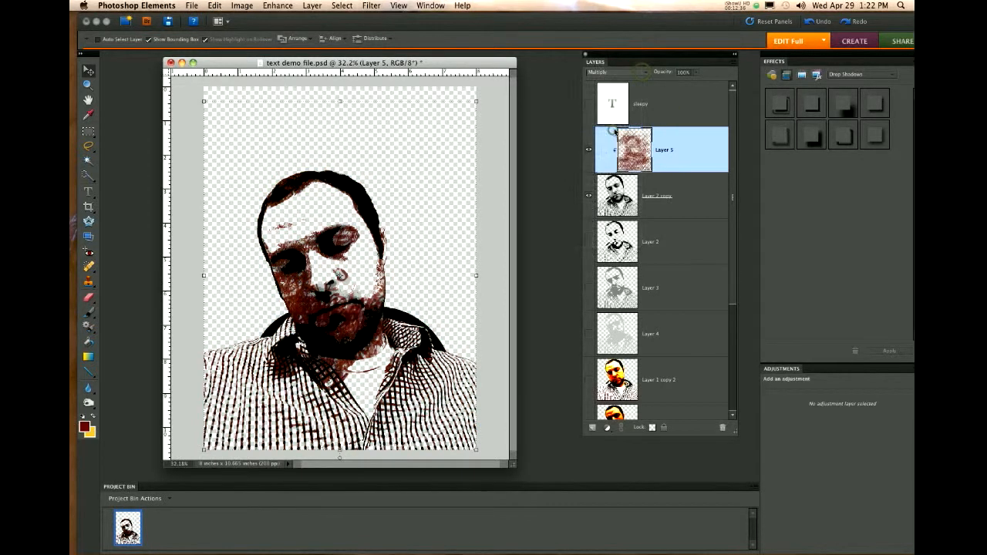
click(639, 76)
click(609, 13)
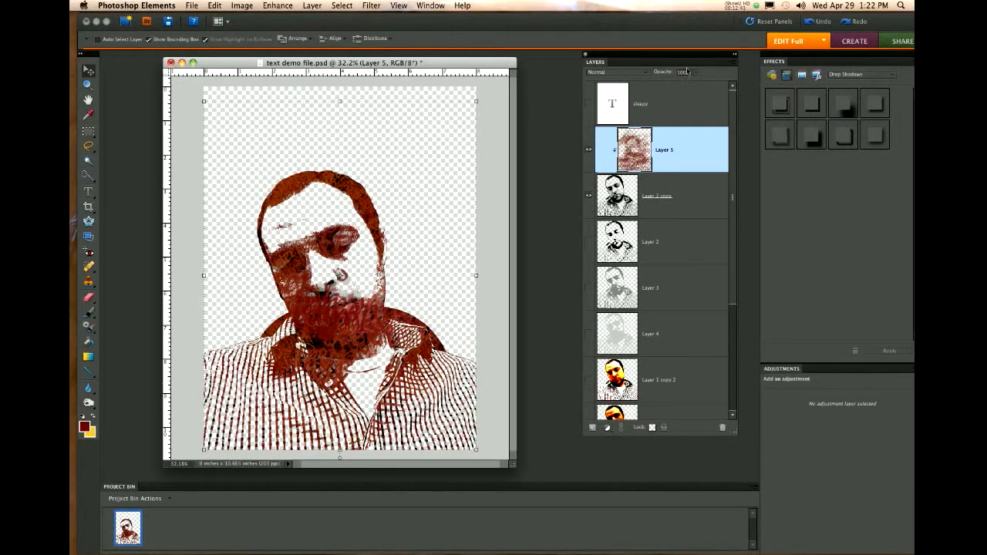
Lower Layer 5's opacity slightly and add a new empty layer above it.
drag(685, 87, 678, 88)
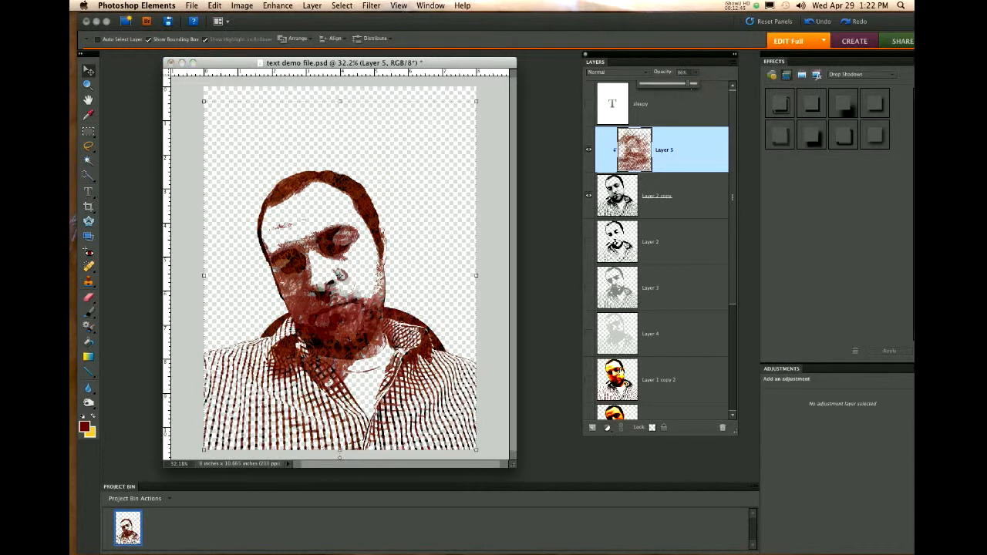
click(590, 429)
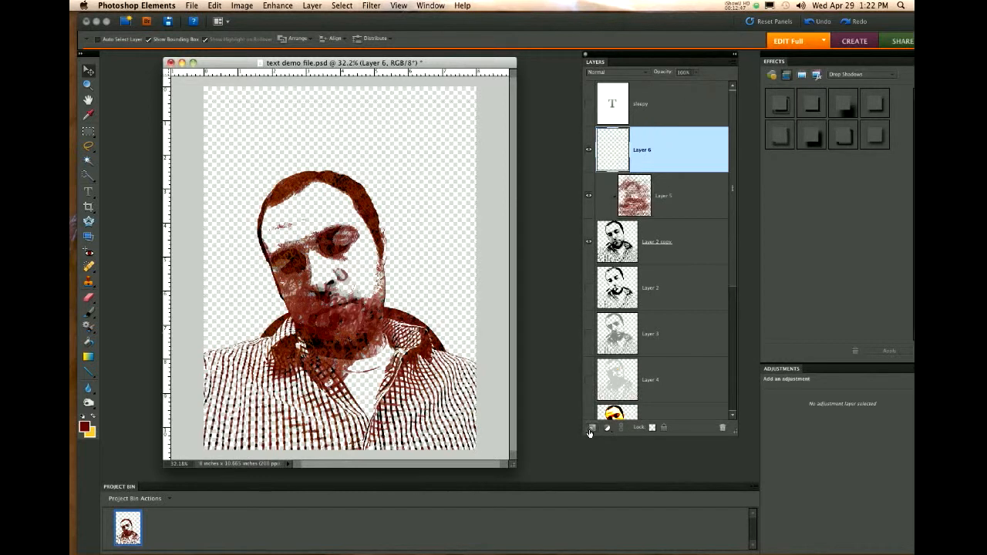
Try painting yellow "sleepy" words over the lower face and shirt on Layer 6 with the Brush tool, and undo the stroke.
click(88, 313)
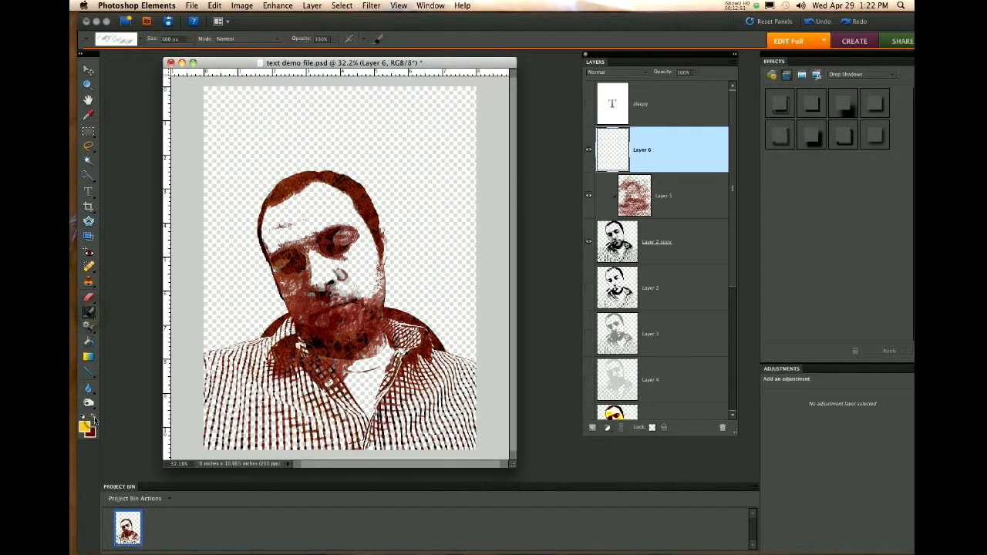
mouse_move(295, 314)
mouse_down()
mouse_move(324, 342)
mouse_move(280, 349)
mouse_move(326, 415)
mouse_move(461, 433)
mouse_up()
key(super+z)
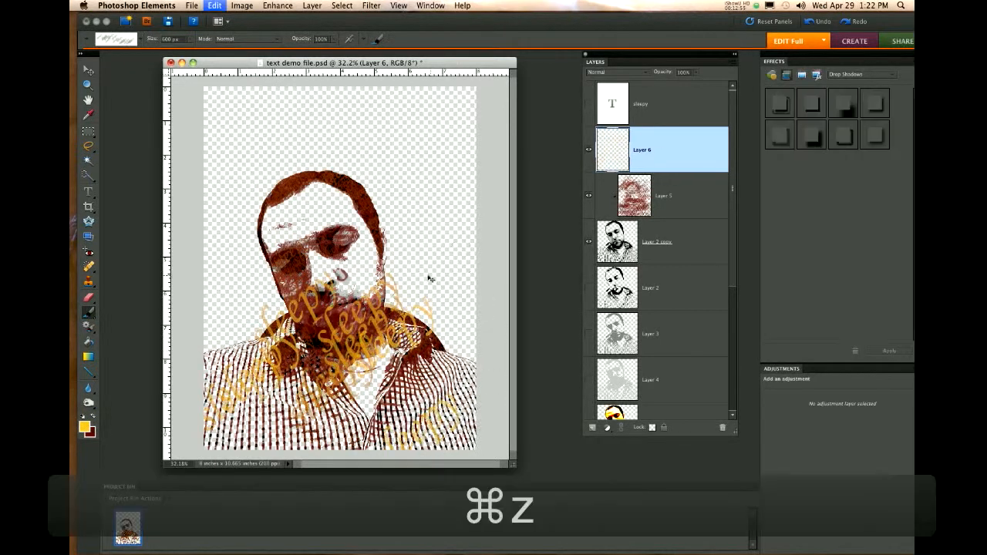
Raise the brush scatter to 34%, undo the first test stroke, and paint scattered yellow "sleepy" words over the face and shirt.
click(378, 39)
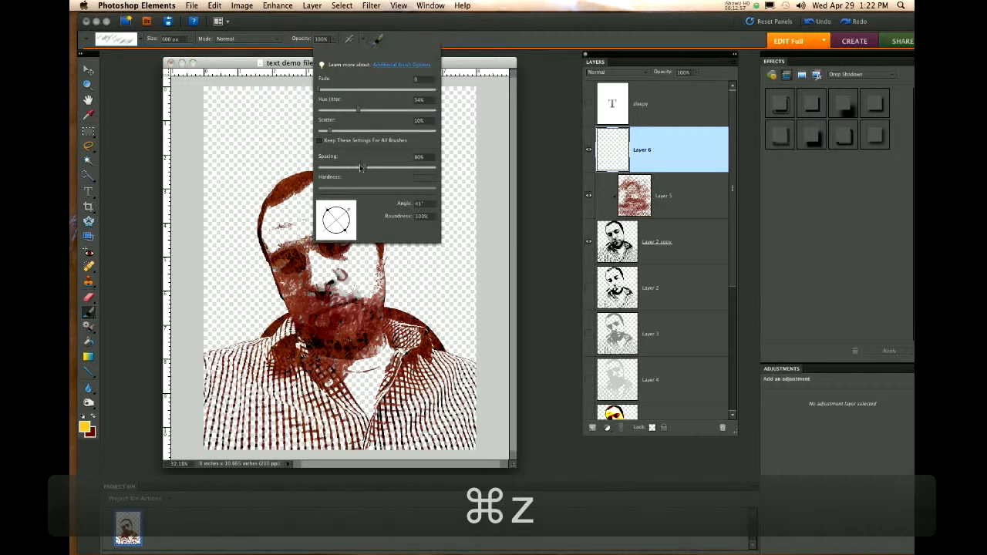
click(333, 131)
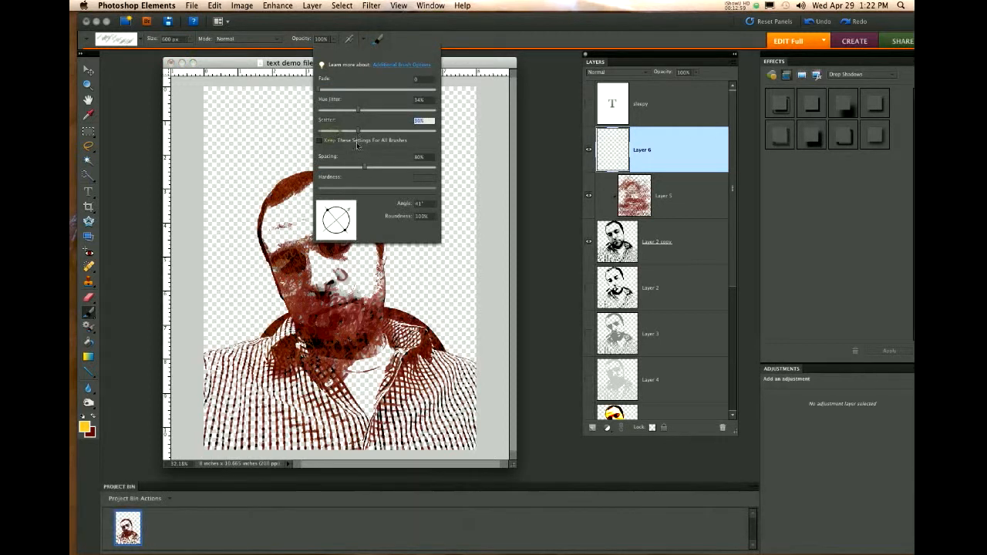
mouse_move(260, 159)
mouse_down()
mouse_move(278, 202)
mouse_move(429, 281)
mouse_move(436, 324)
mouse_move(185, 317)
mouse_move(164, 327)
mouse_up()
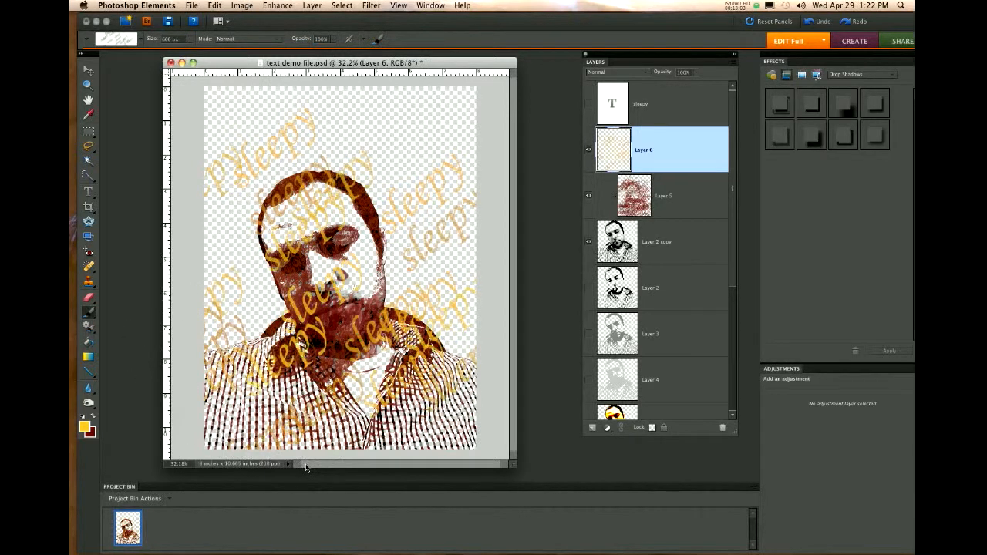
key(super+z)
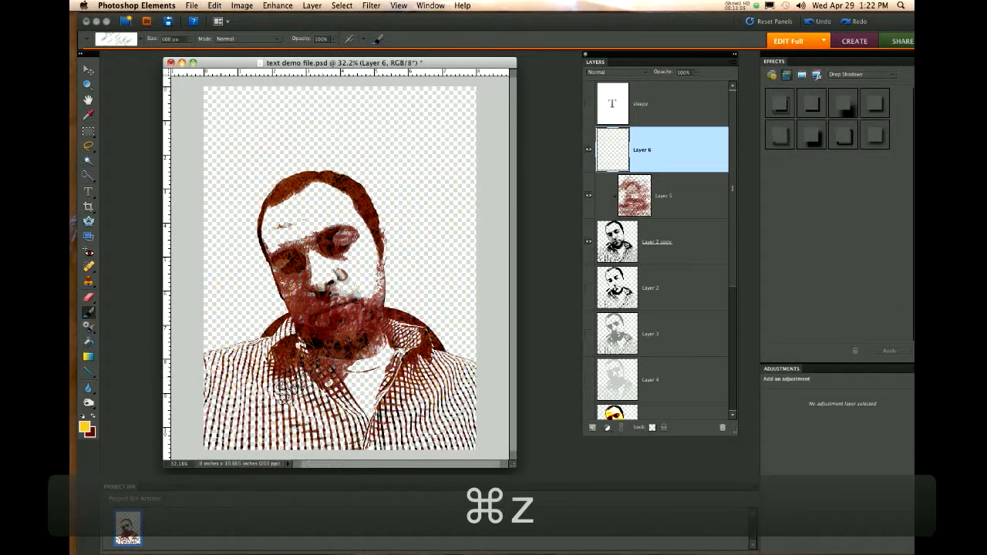
mouse_move(223, 356)
mouse_down()
mouse_move(479, 440)
mouse_move(547, 434)
mouse_move(537, 452)
mouse_up()
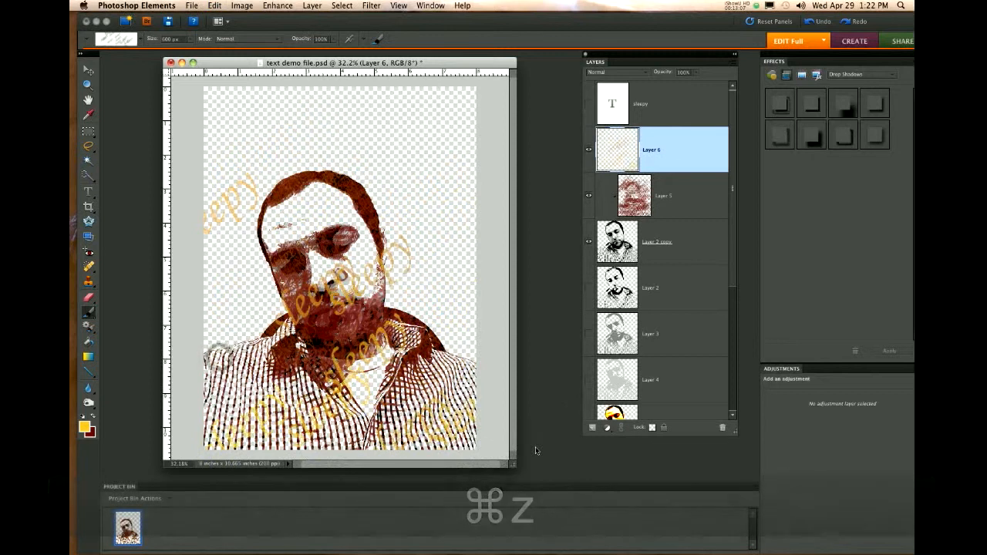
Set the brush spacing to 66%, rotate the brush angle to nearly horizontal, and paint more yellow words across the lower face.
click(377, 40)
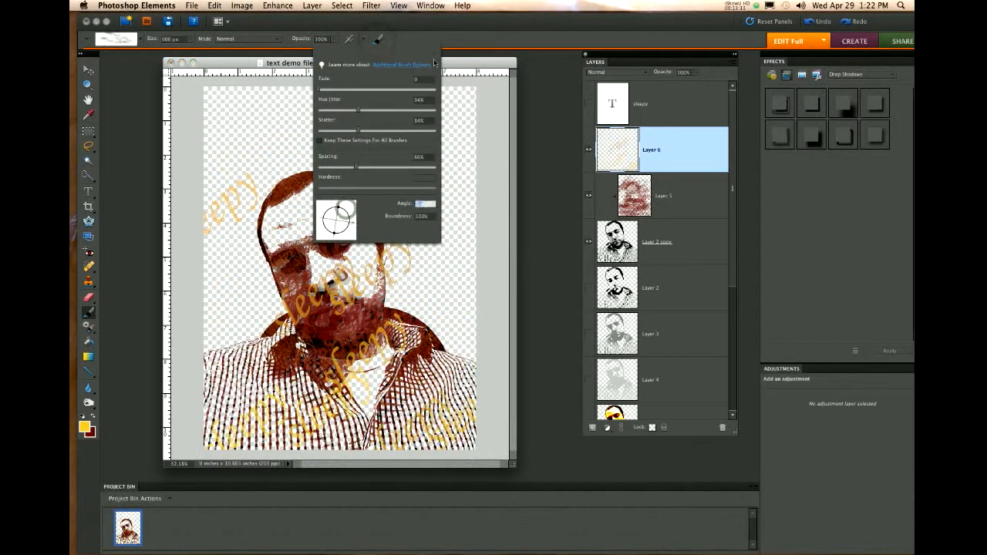
click(365, 41)
mouse_move(465, 282)
mouse_down()
mouse_move(269, 401)
mouse_move(477, 472)
mouse_up()
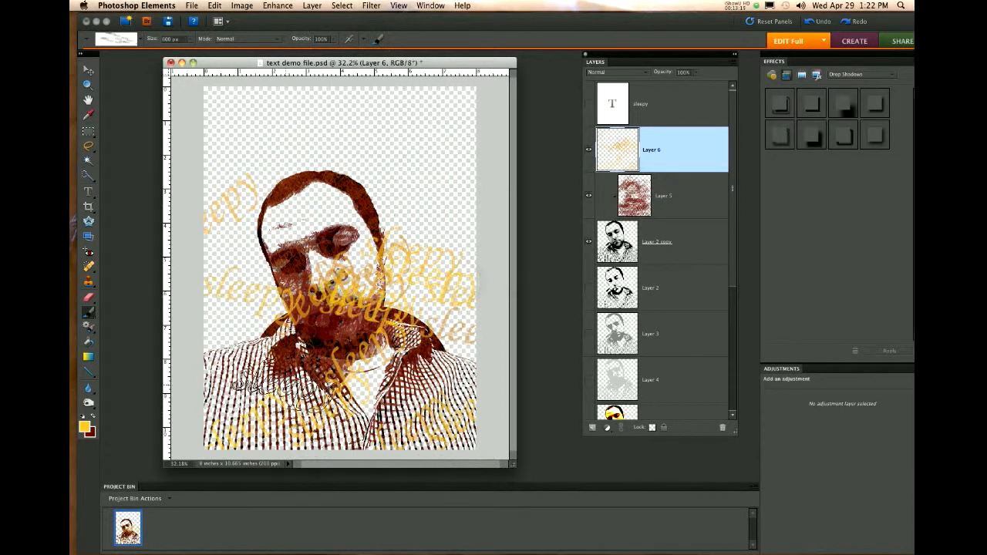
Reduce the brush size in stages to 70 px while painting smaller yellow "sleepy" words over the hair and eye area.
key(bracketleft)
key(bracketleft)
key(bracketleft)
key(bracketleft)
key(bracketleft)
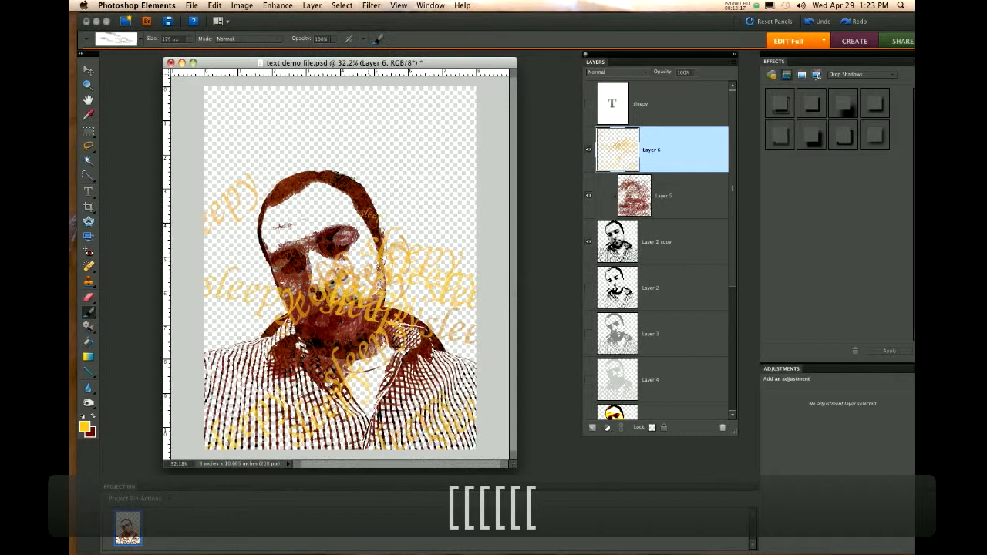
key(bracketleft)
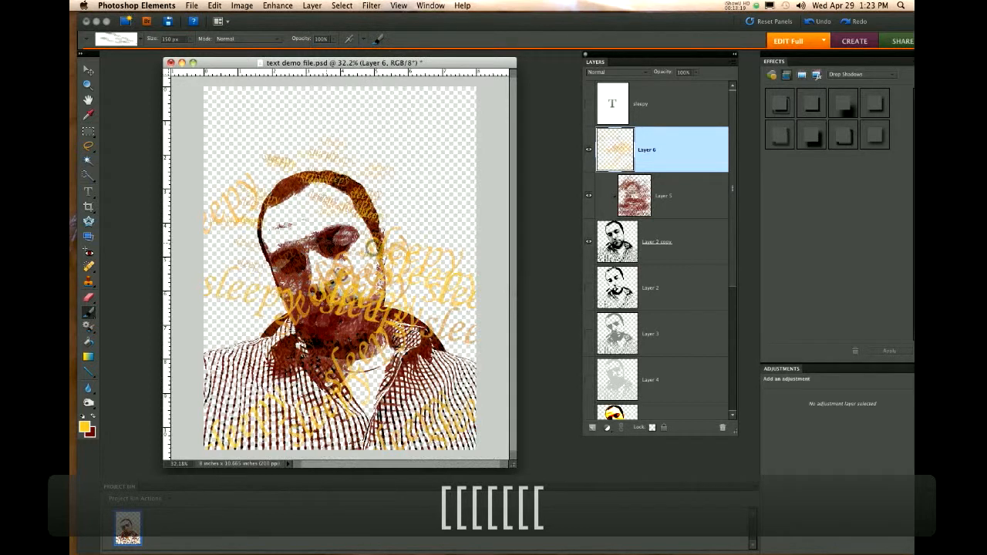
key(bracketleft)
key(bracketleft)
key(bracketleft)
key(bracketleft)
key(bracketleft)
click(292, 262)
Lower Layer 6's opacity to 54%.
click(695, 72)
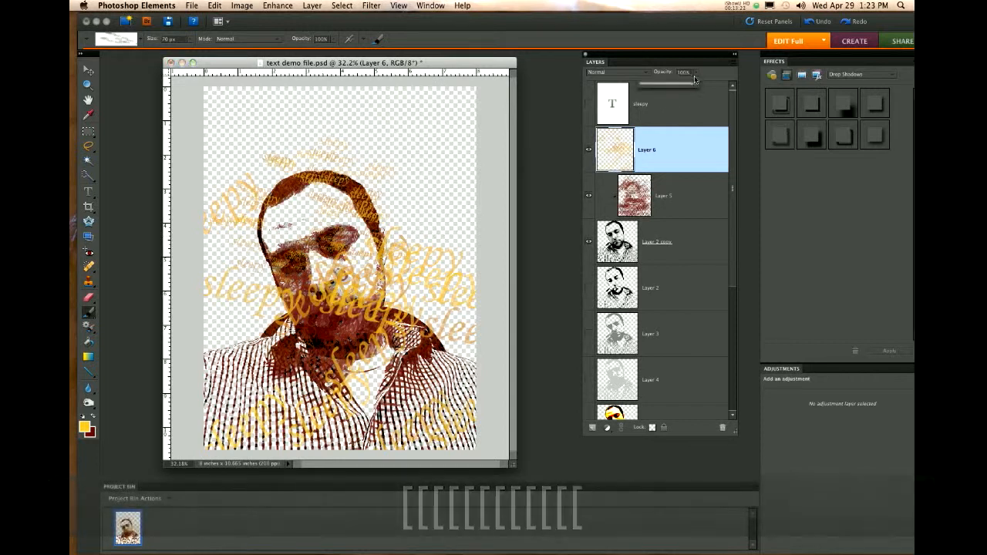
drag(696, 83, 674, 84)
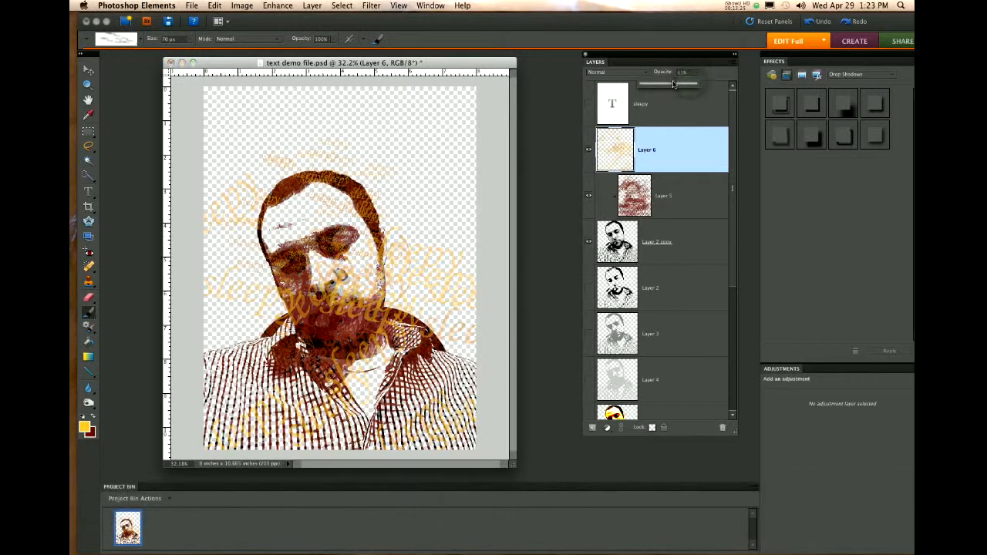
Erase the yellow words over the face with a 600 px eraser, and fade those around the shirt at 50% eraser opacity.
key(e)
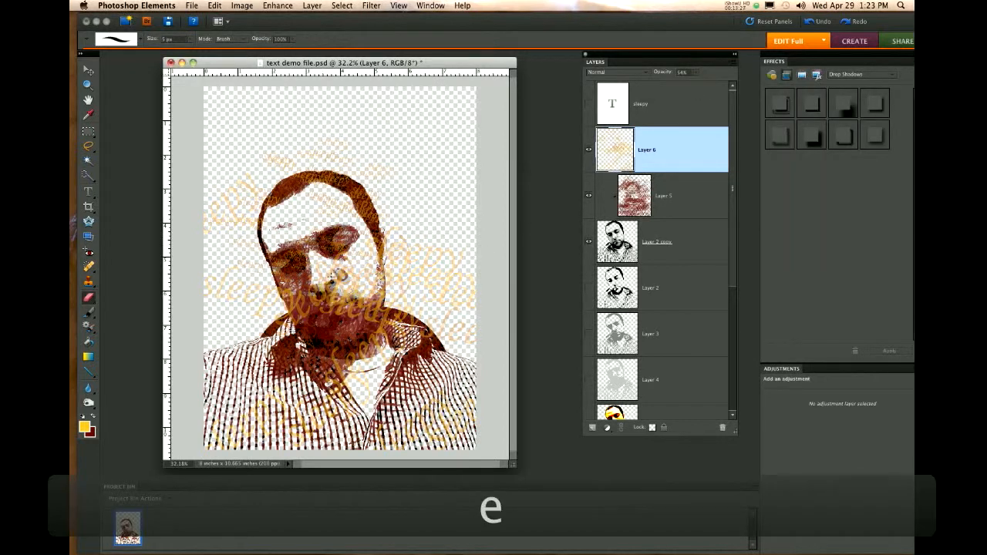
key(bracketright)
key(bracketright)
key(bracketright)
key(bracketright)
key(bracketright)
key(bracketright)
key(bracketright)
key(bracketright)
key(bracketright)
key(bracketright)
key(bracketright)
key(bracketright)
key(bracketright)
key(bracketright)
key(bracketright)
key(bracketright)
key(bracketright)
key(bracketright)
key(bracketright)
key(bracketright)
key(bracketright)
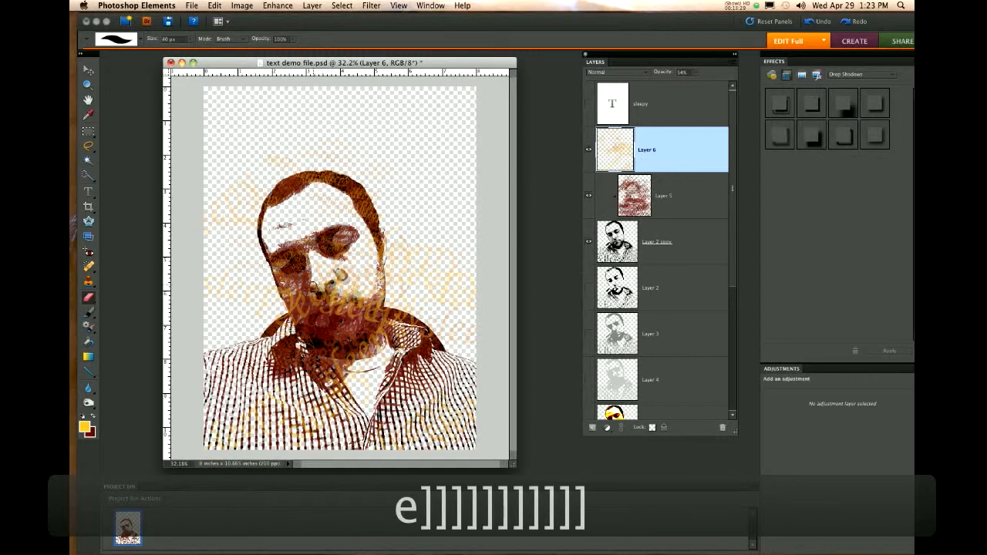
key(bracketright)
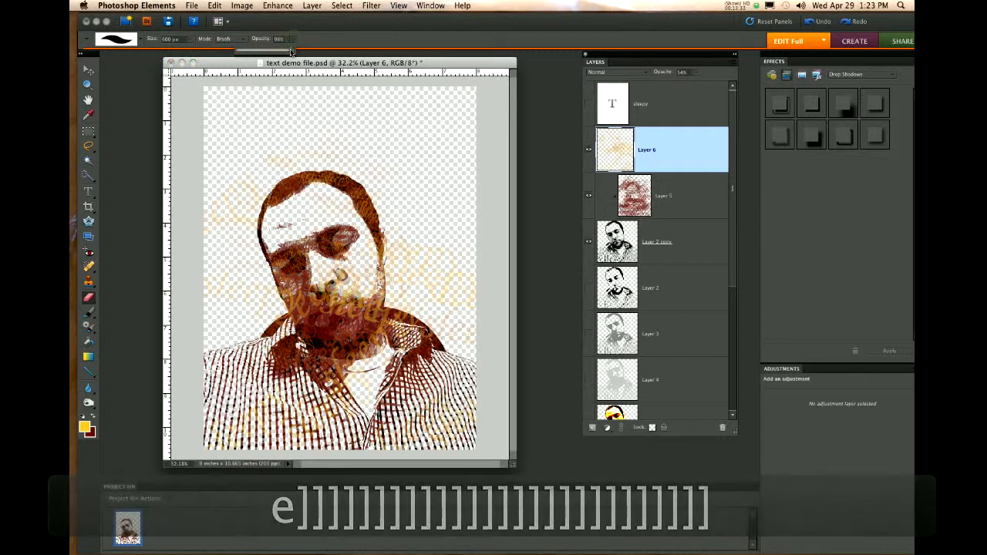
drag(312, 301, 287, 318)
click(293, 41)
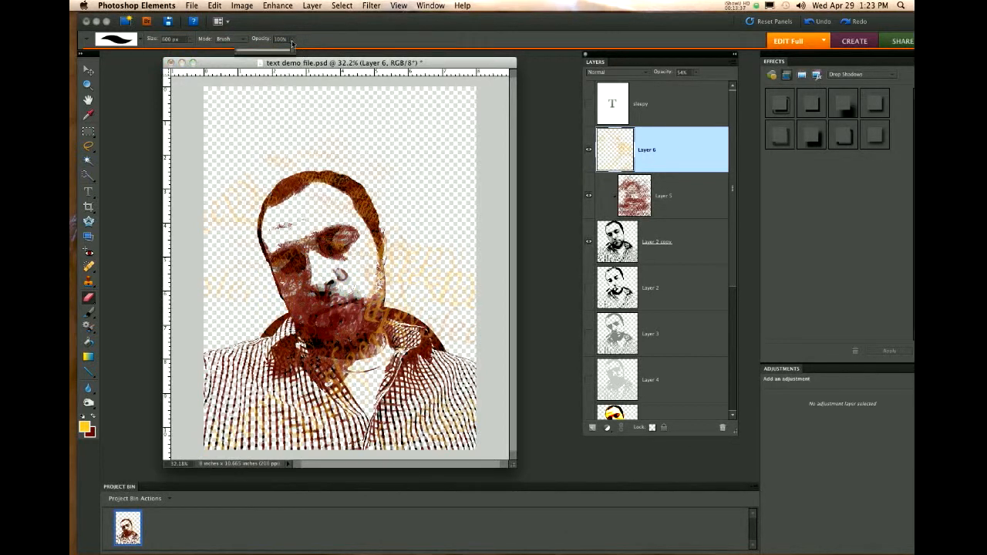
drag(269, 56, 263, 56)
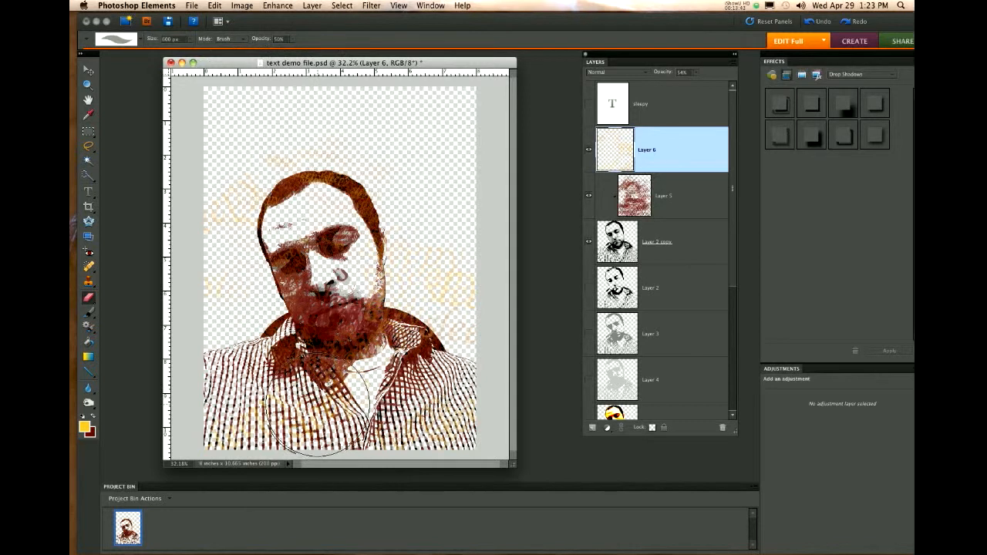
Recolour Layer 5's clipped text green with a Hue/Saturation adjustment, setting the hue to +142.
click(689, 198)
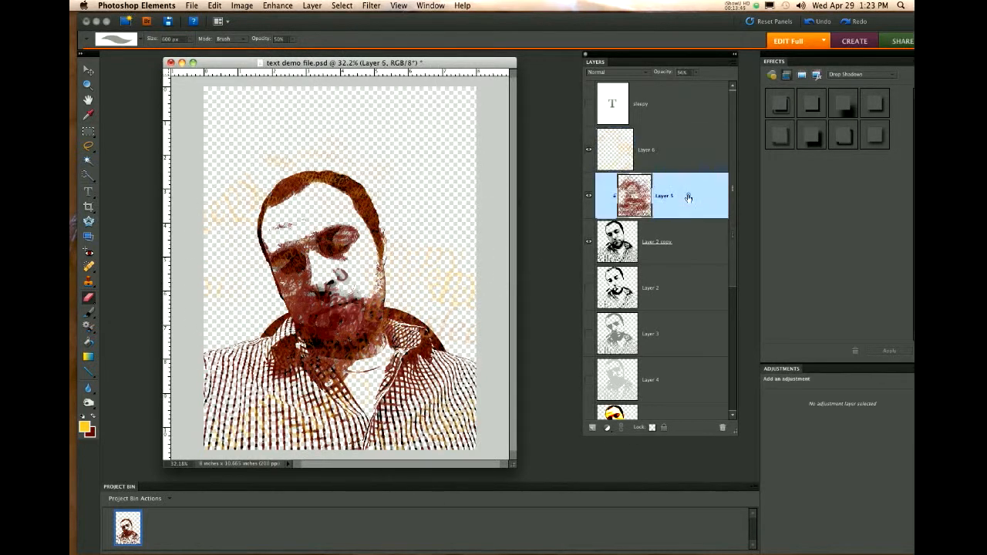
click(278, 6)
mouse_move(307, 95)
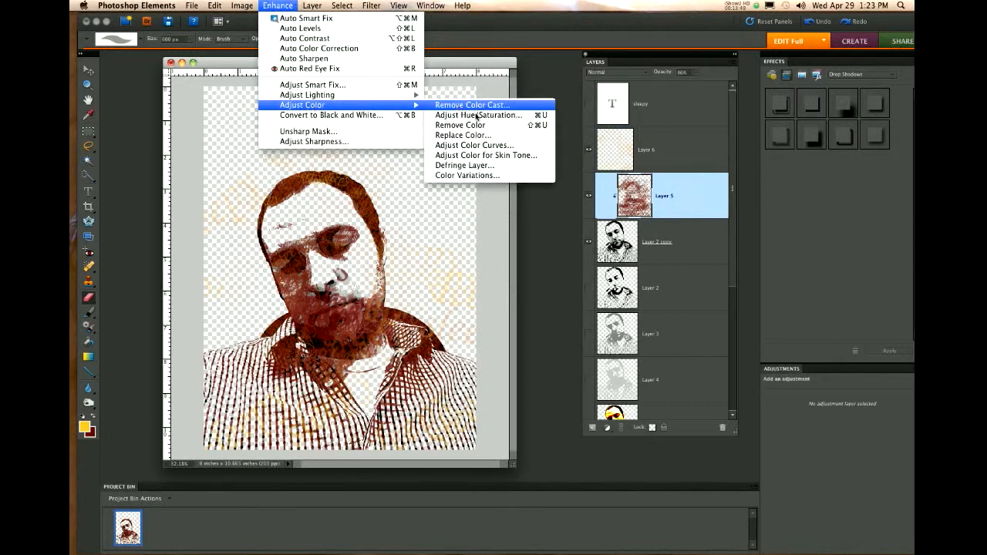
click(476, 115)
drag(559, 287, 606, 282)
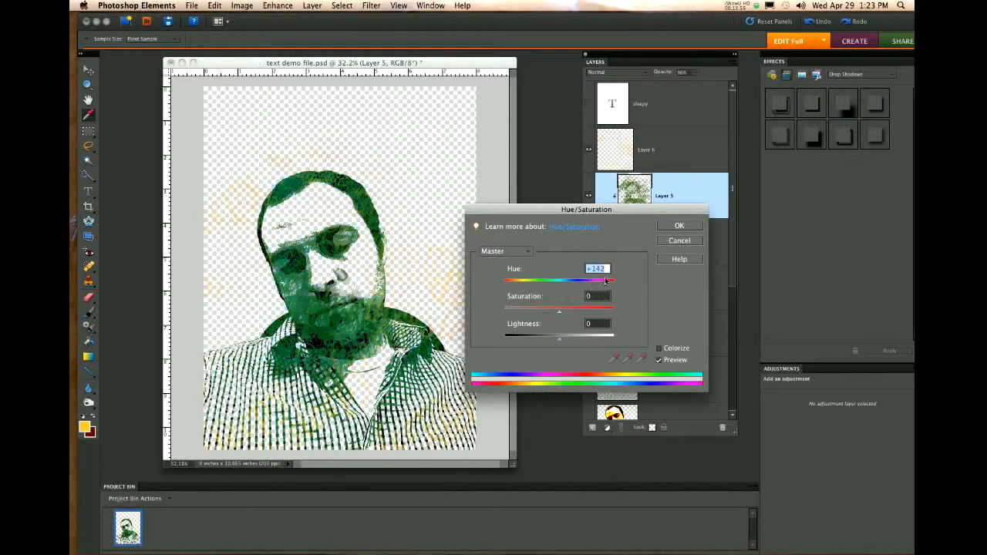
click(672, 226)
Try a Brightness/Contrast adjustment on Layer 5 with contrast 100 and slightly lower brightness, and discard it.
click(278, 5)
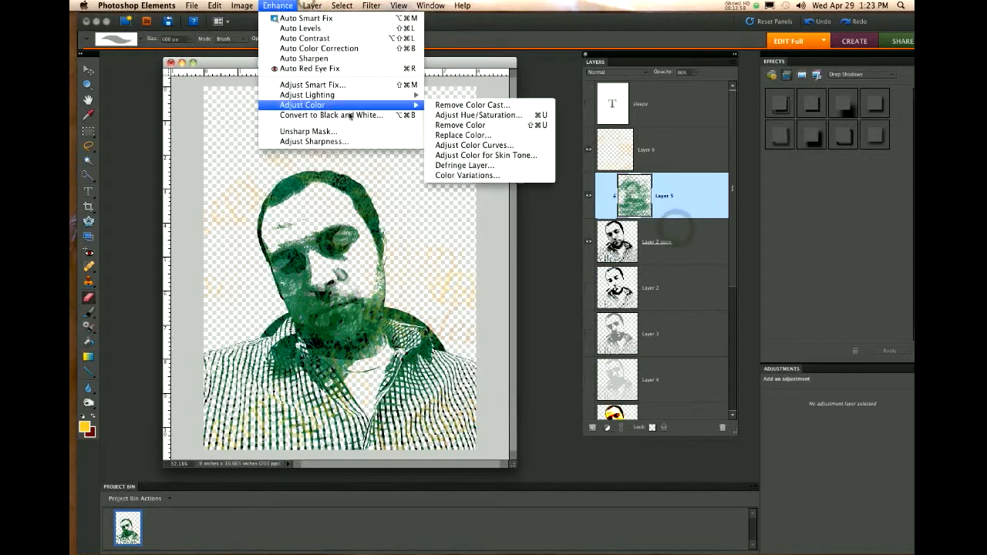
mouse_move(367, 98)
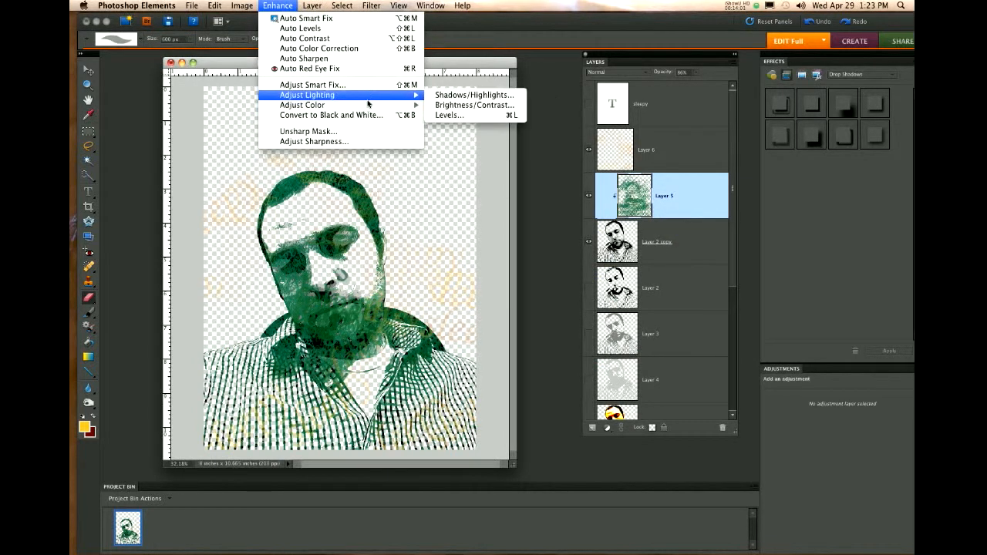
click(479, 106)
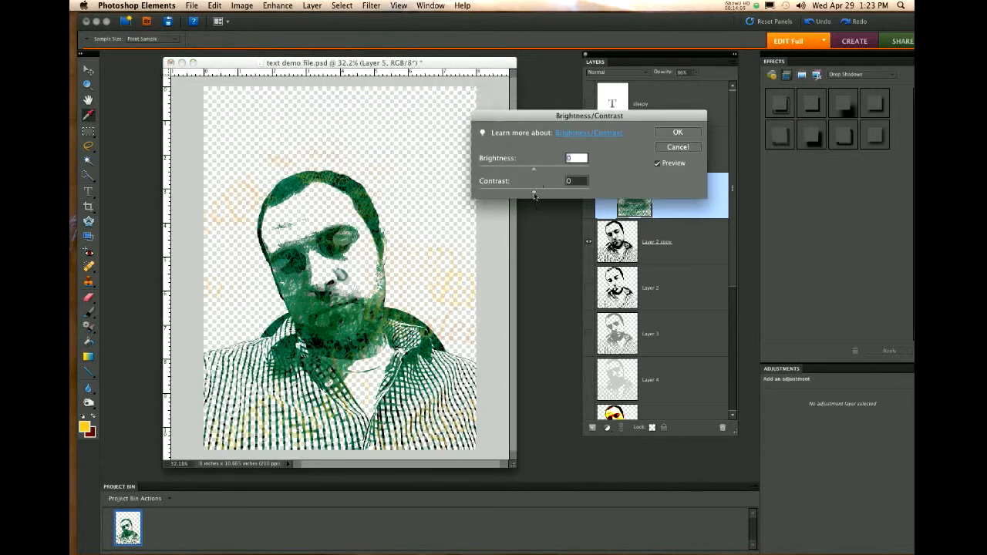
drag(539, 198, 613, 198)
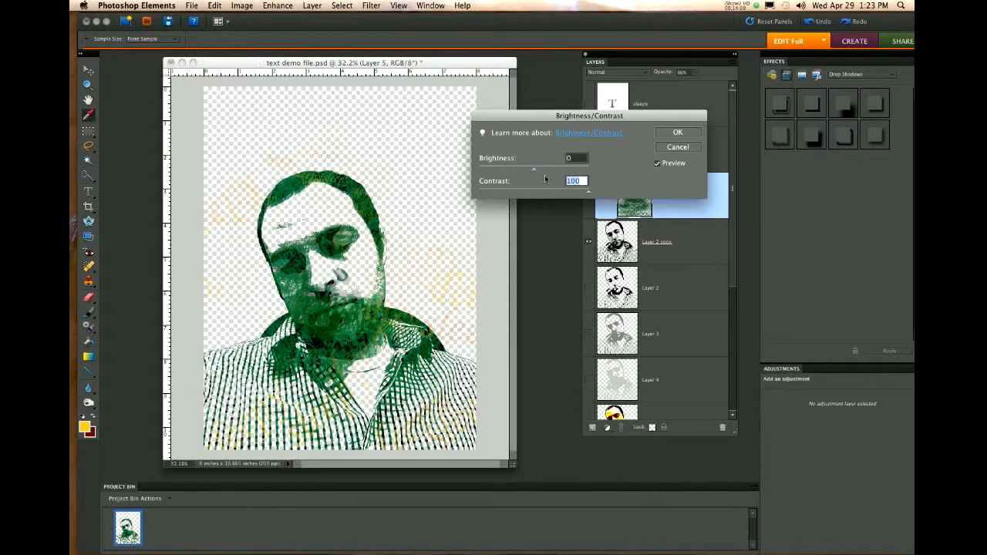
mouse_move(535, 172)
mouse_down()
mouse_move(495, 168)
mouse_move(552, 171)
mouse_move(528, 169)
mouse_up()
click(664, 146)
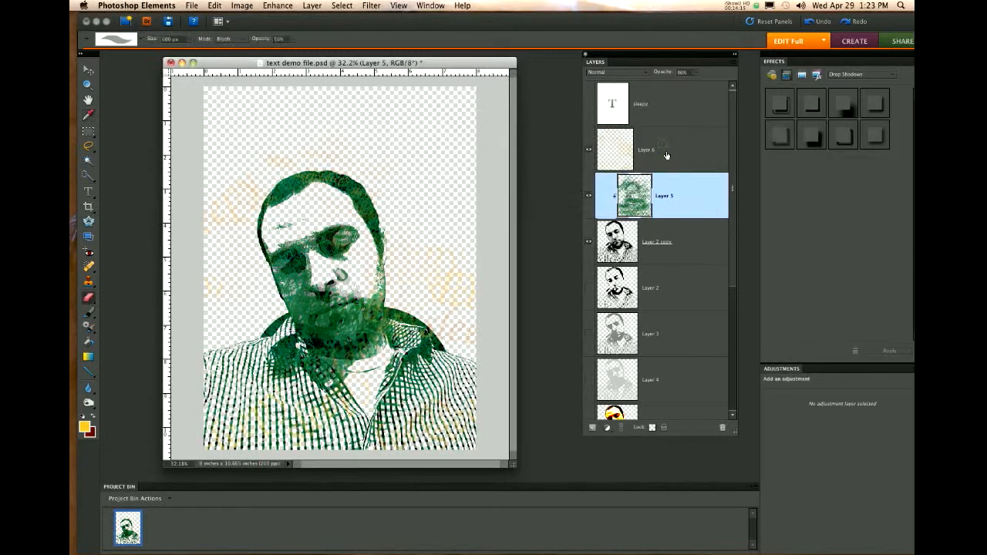
Shift Layer 5's clipped text slightly down and to the left inside the portrait.
key(v)
mouse_move(364, 316)
mouse_down()
mouse_move(378, 302)
mouse_move(346, 333)
mouse_up()
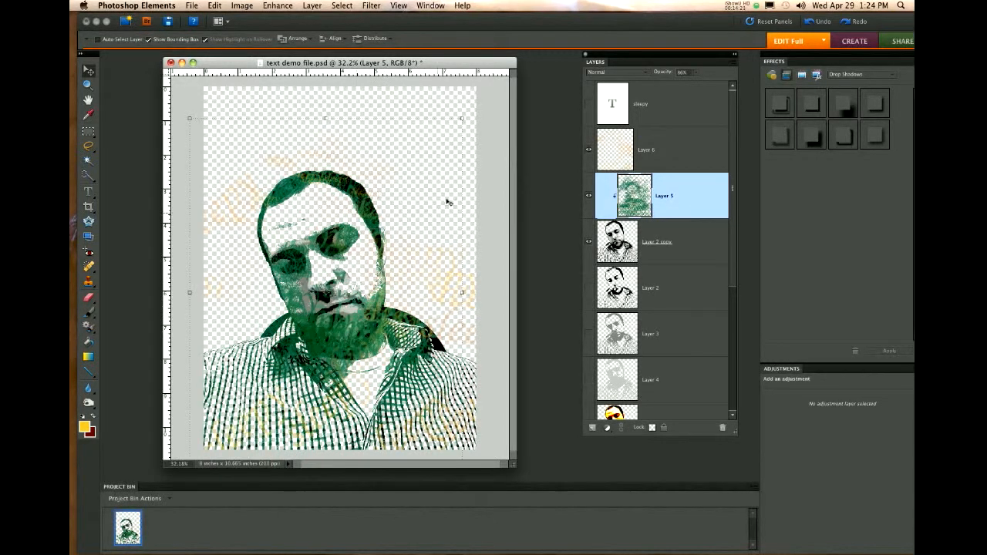
scroll(406, 256, down, 4)
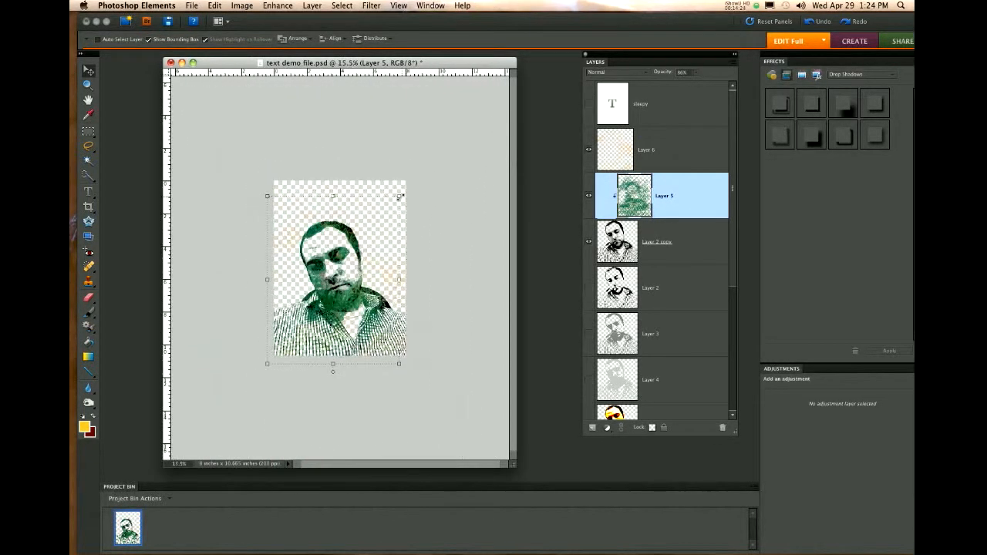